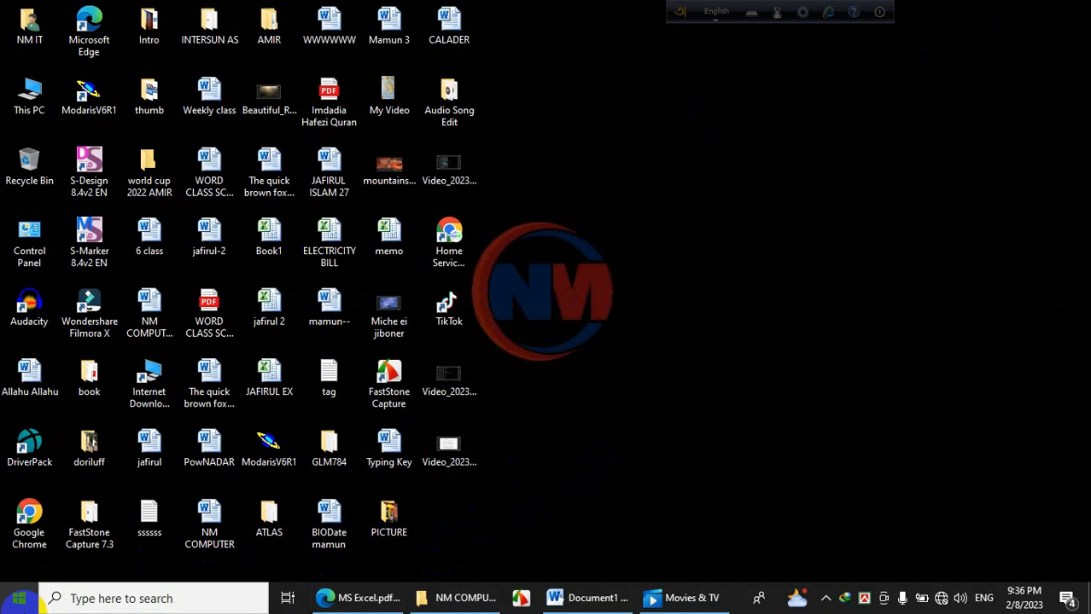
Launch Microsoft Excel 2010 from the Microsoft Office folder in the Start menu.
{"action": "left_click", "coordinate": [19, 598]}
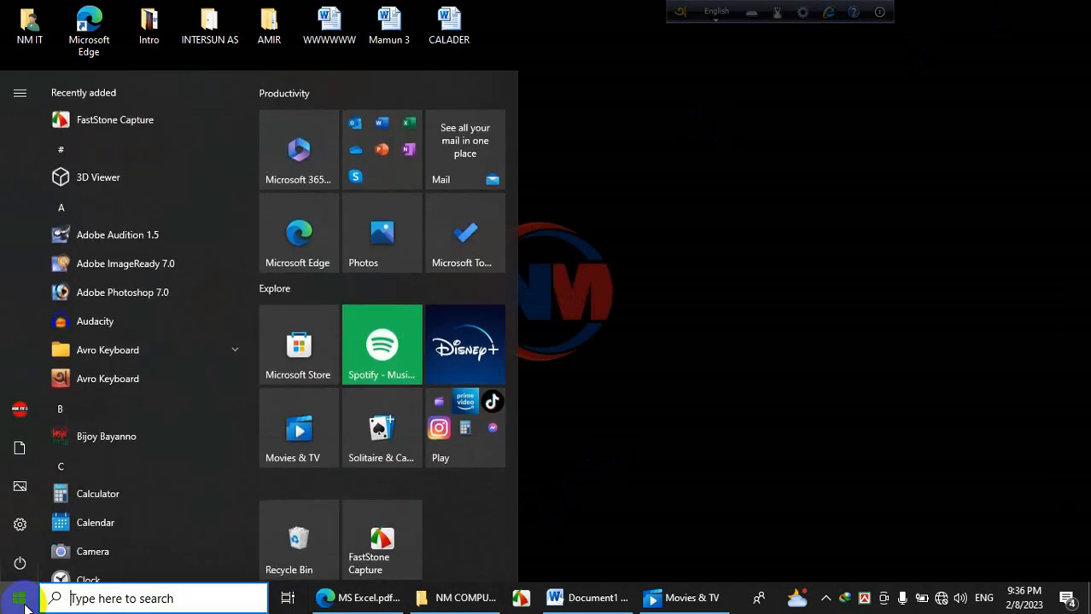
{"action": "scroll", "coordinate": [149, 417], "scroll_direction": "down", "scroll_amount": 5}
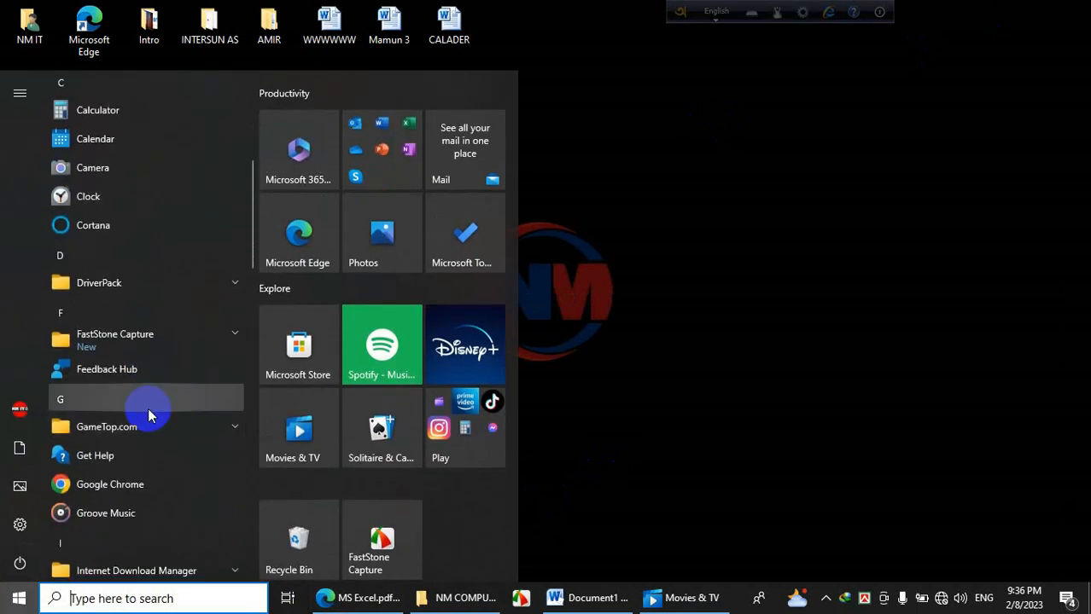
{"action": "scroll", "coordinate": [128, 392], "scroll_direction": "down", "scroll_amount": 5}
{"action": "scroll", "coordinate": [129, 399], "scroll_direction": "down", "scroll_amount": 4}
{"action": "scroll", "coordinate": [129, 356], "scroll_direction": "up", "scroll_amount": 2}
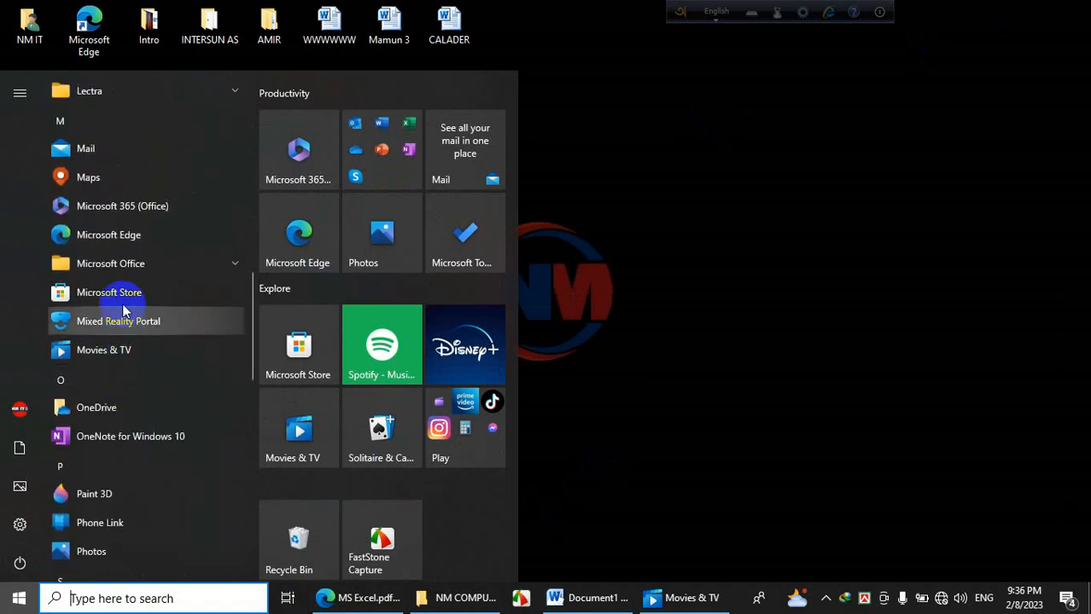
{"action": "left_click", "coordinate": [128, 266]}
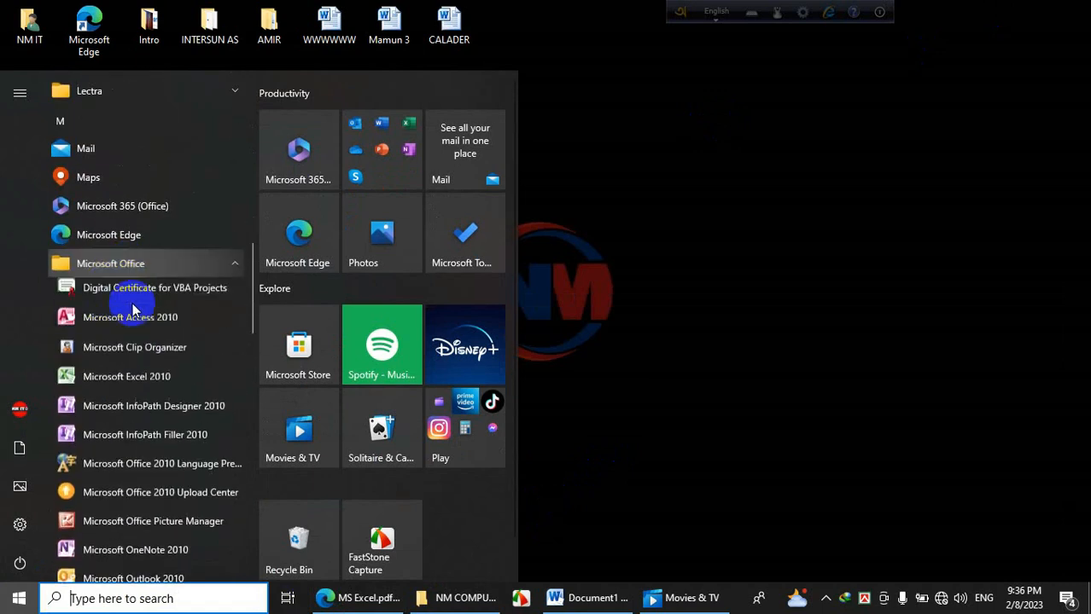
{"action": "scroll", "coordinate": [175, 440], "scroll_direction": "down", "scroll_amount": 2}
{"action": "scroll", "coordinate": [162, 376], "scroll_direction": "up", "scroll_amount": 2}
{"action": "left_click", "coordinate": [123, 382]}
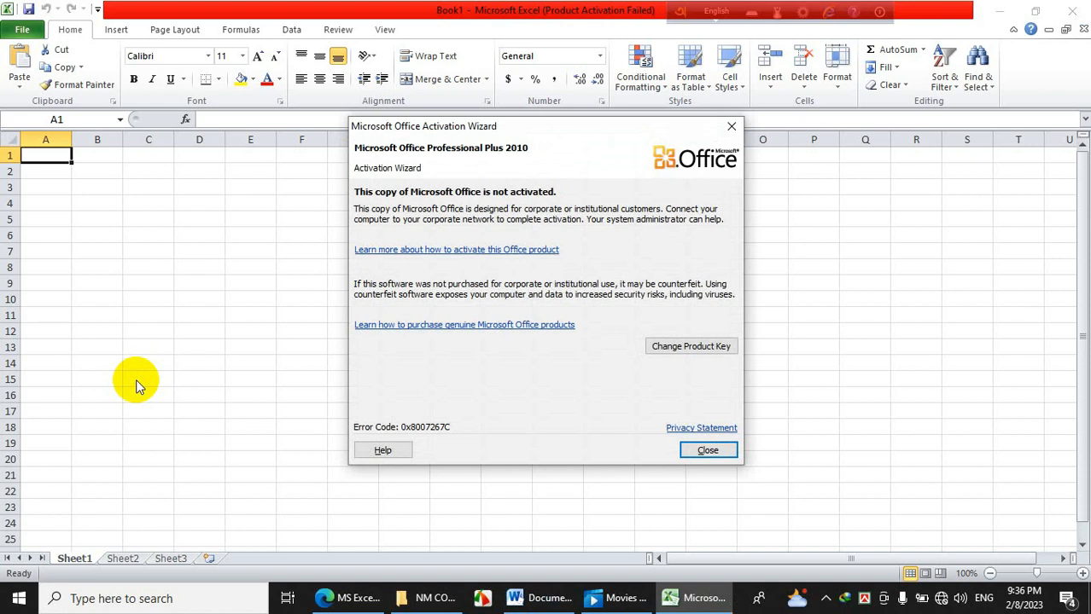
Dismiss the Office activation notice and make cell I6 italic.
{"action": "left_click", "coordinate": [708, 451]}
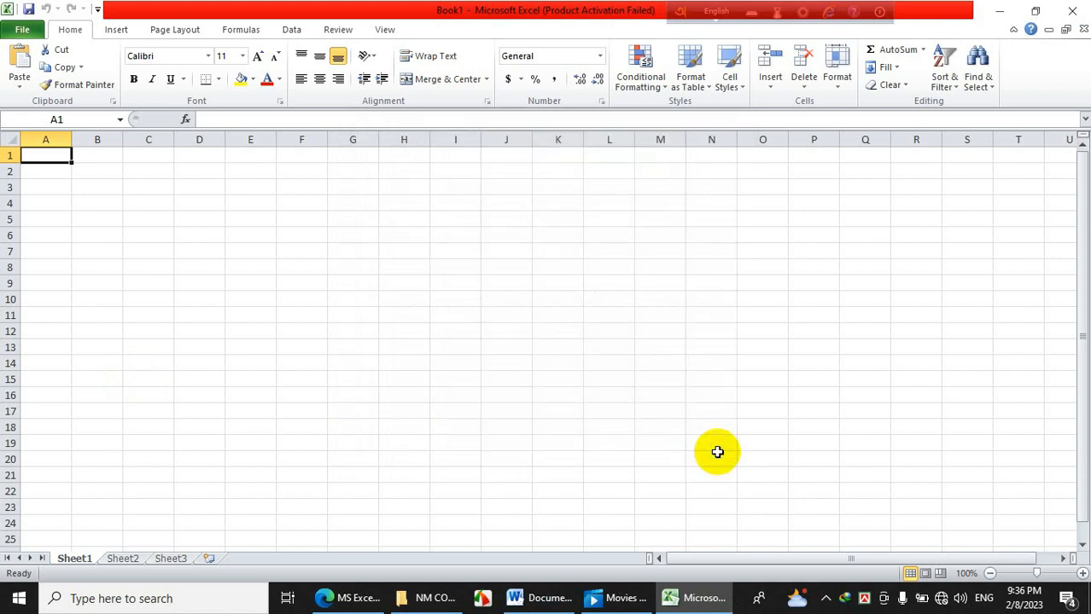
{"action": "left_click", "coordinate": [474, 237]}
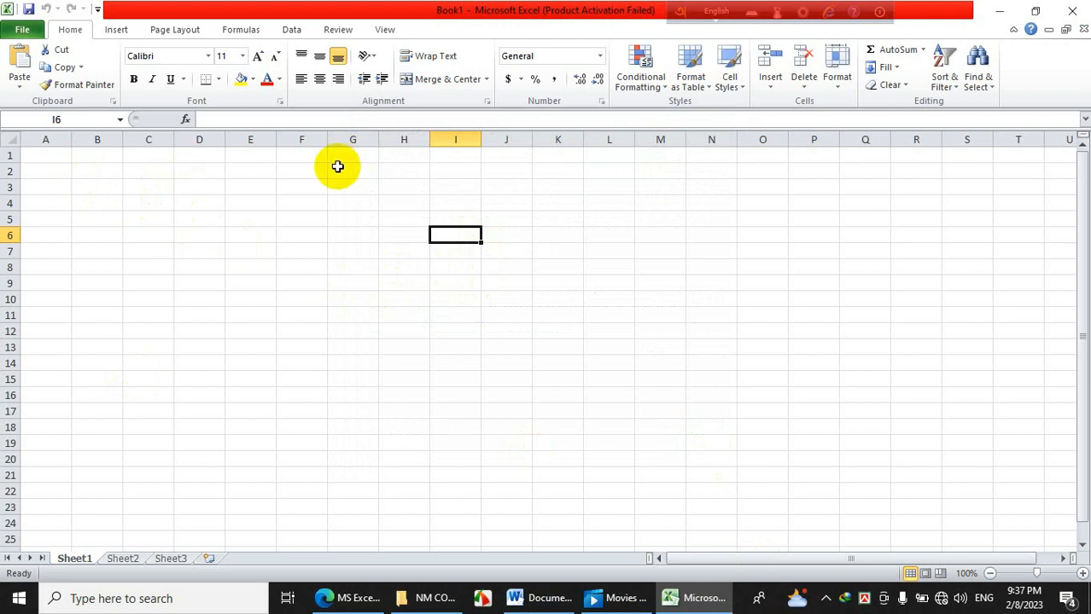
{"action": "left_click", "coordinate": [152, 79]}
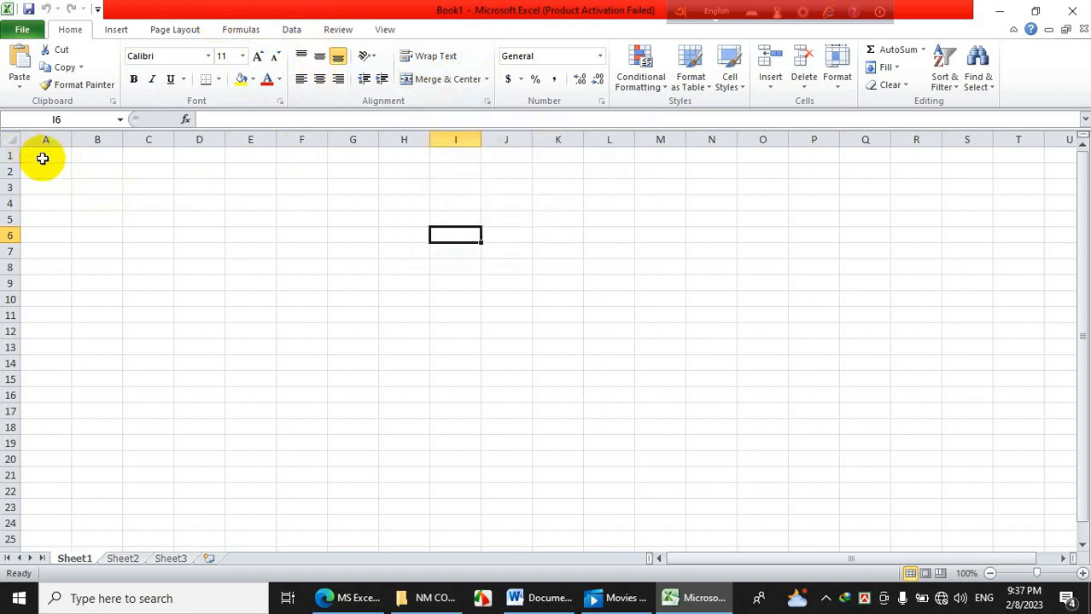
Select range A1:K17, deselect it, then exit the floating language bar.
{"action": "left_click_drag", "start_coordinate": [42, 158], "coordinate": [559, 410]}
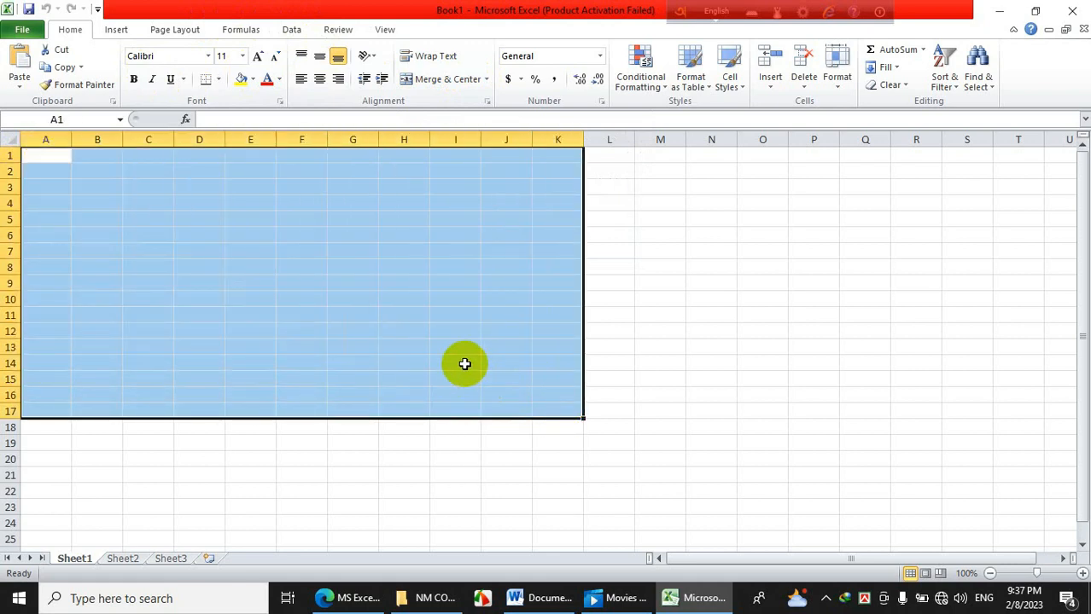
{"action": "left_click", "coordinate": [367, 329]}
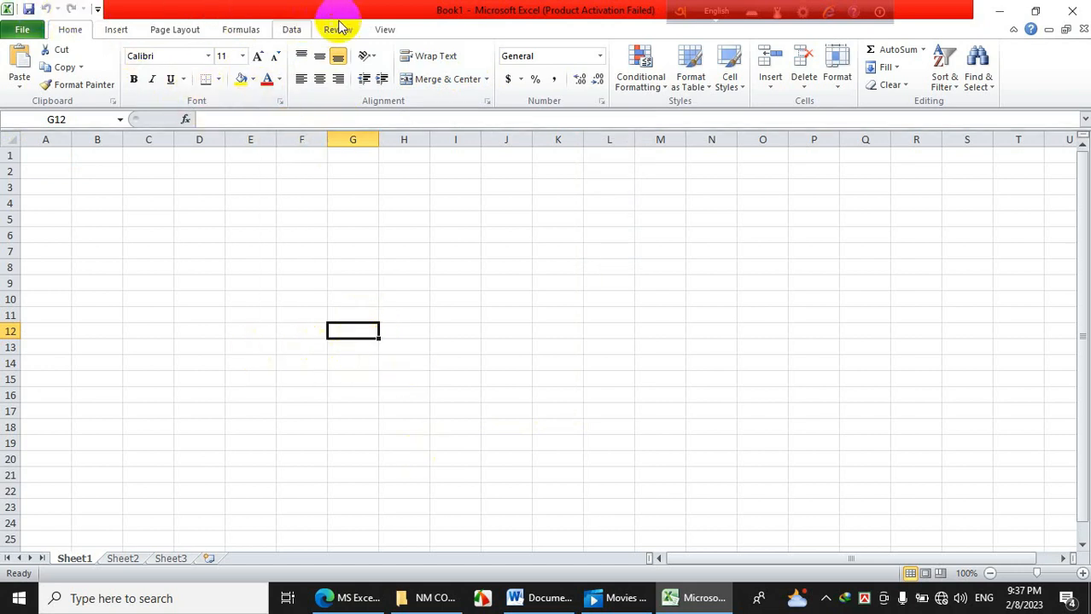
{"action": "left_click", "coordinate": [879, 12]}
{"action": "left_click", "coordinate": [900, 53]}
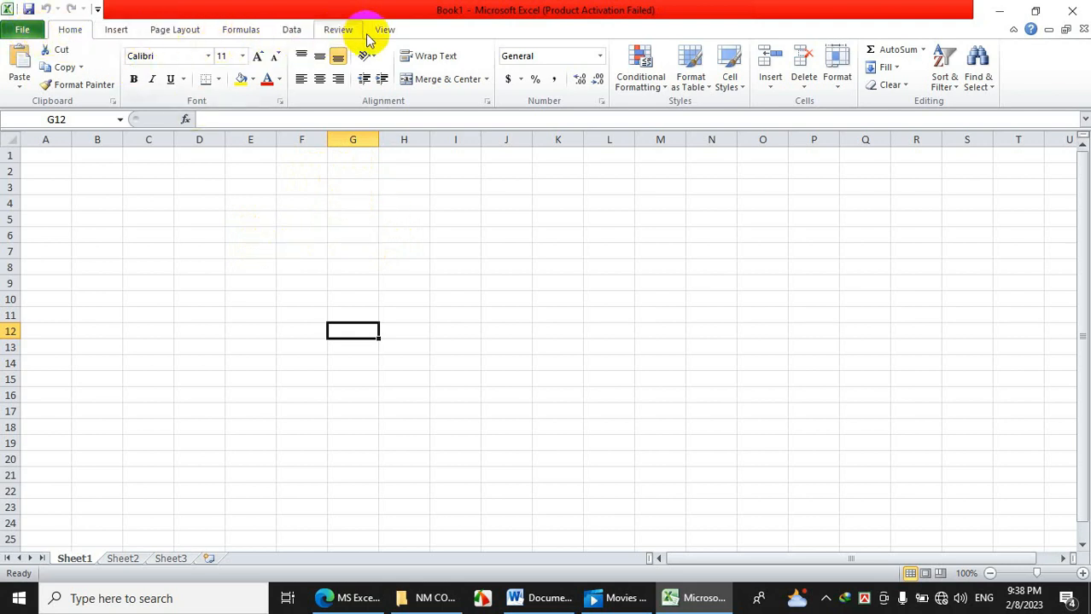
Show the Insert tab's options and type a test entry in G7.
{"action": "left_click", "coordinate": [115, 30]}
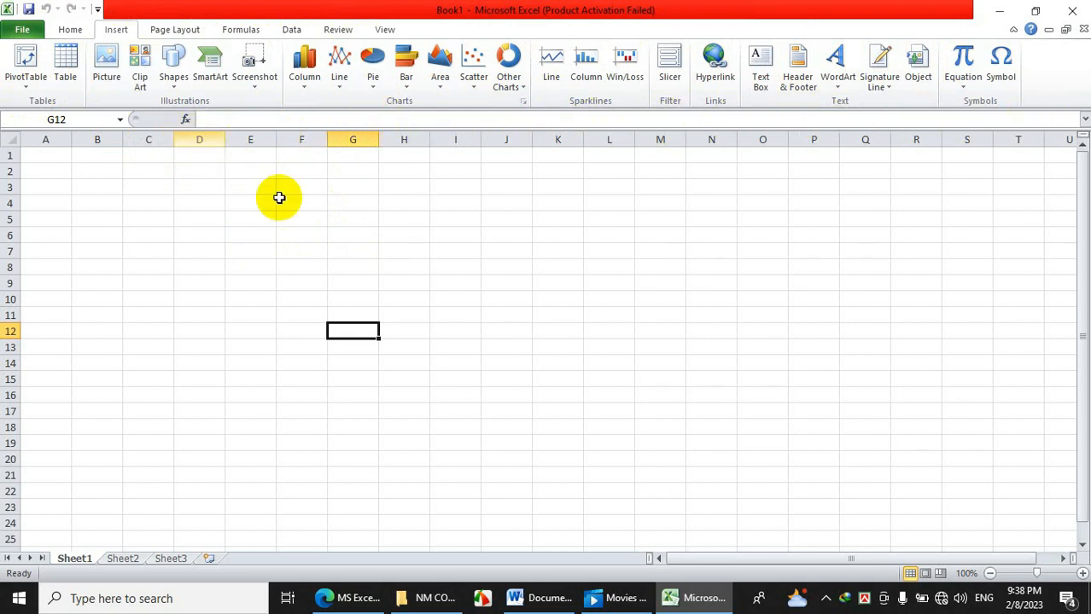
{"action": "left_click", "coordinate": [346, 245]}
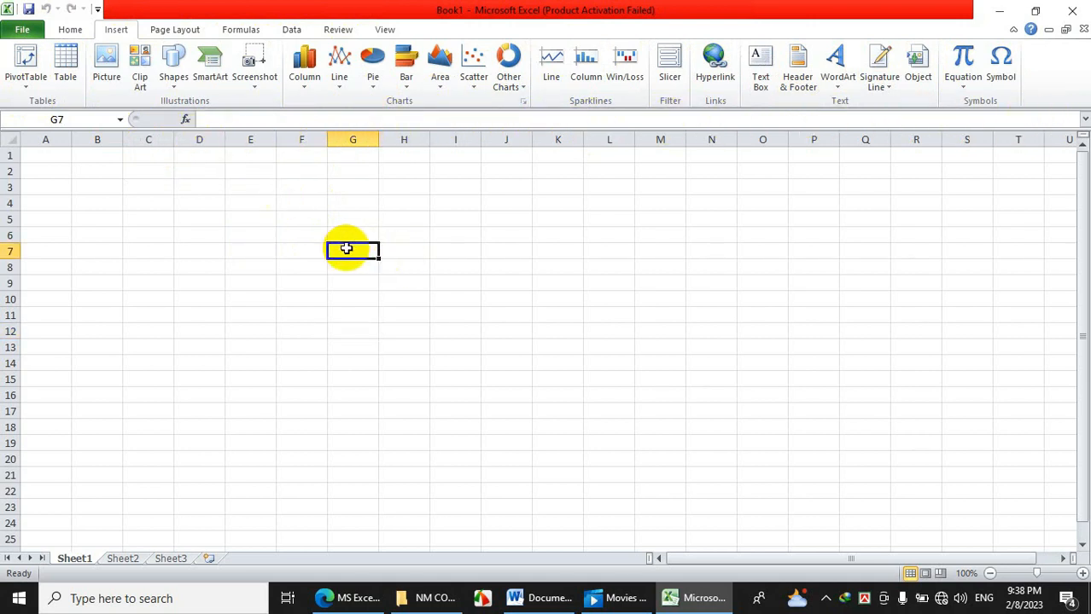
{"action": "type", "text": "hhhhhhh"}
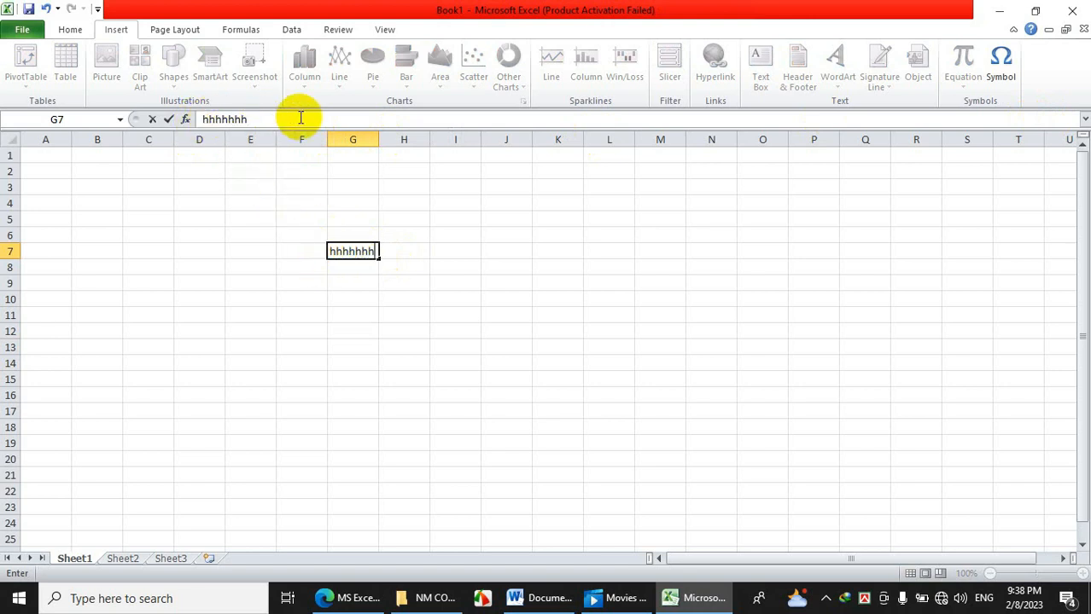
{"action": "left_click", "coordinate": [303, 236]}
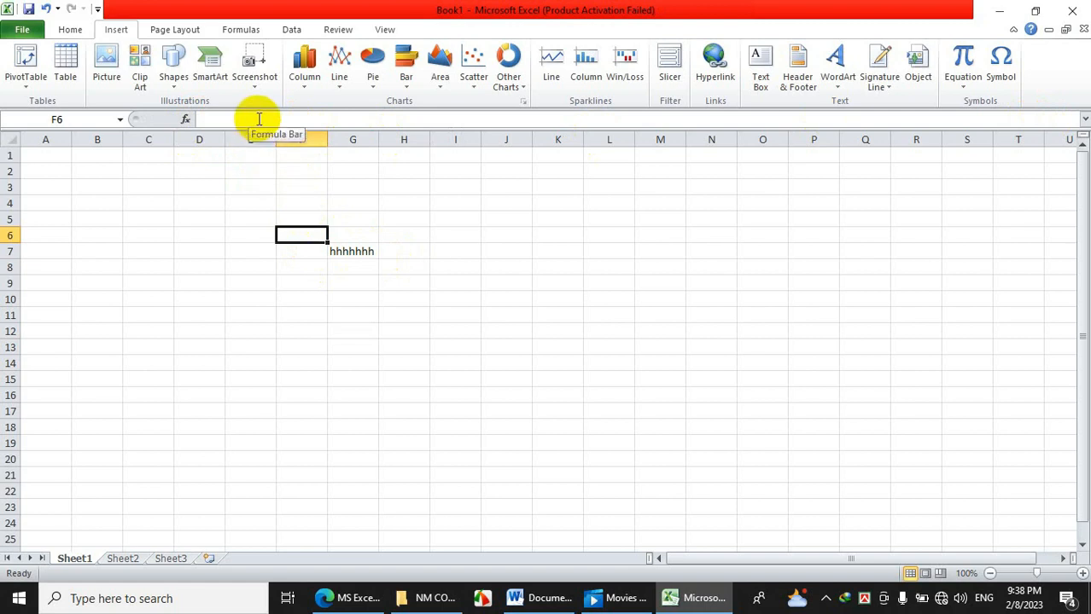
Move around Sheet1 through cells G7, G5, F4, F9, G13, H10, I8, K10, I14, F12, E10 and E8.
{"action": "left_click", "coordinate": [348, 254]}
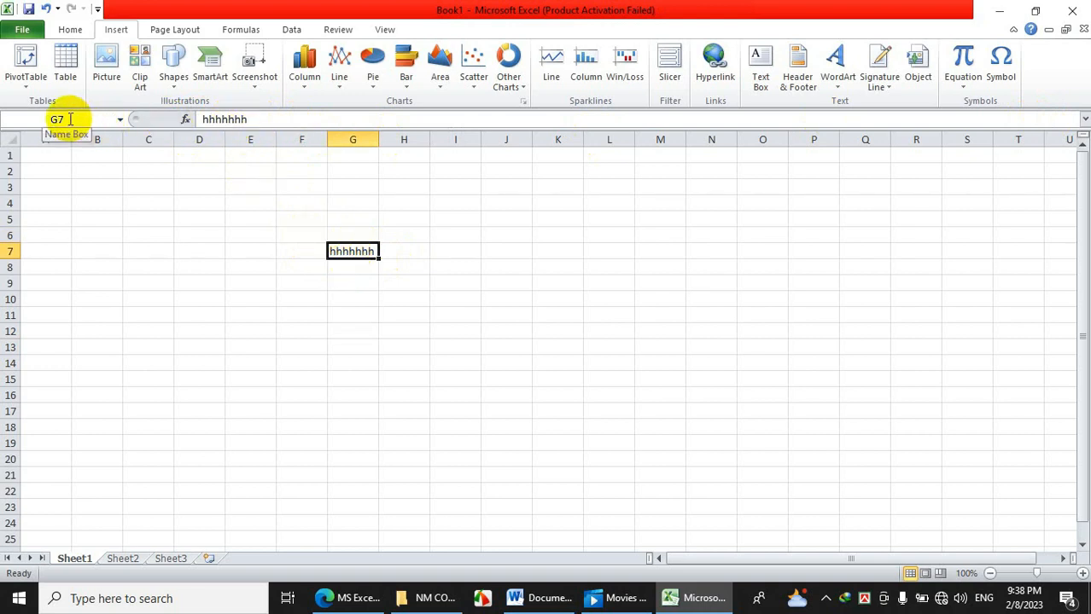
{"action": "left_click", "coordinate": [348, 223]}
{"action": "left_click", "coordinate": [294, 201]}
{"action": "left_click", "coordinate": [299, 284]}
{"action": "left_click", "coordinate": [331, 348]}
{"action": "left_click", "coordinate": [408, 300]}
{"action": "left_click", "coordinate": [447, 267]}
{"action": "left_click", "coordinate": [556, 300]}
{"action": "left_click", "coordinate": [475, 358]}
{"action": "left_click", "coordinate": [289, 330]}
{"action": "left_click", "coordinate": [232, 300]}
{"action": "left_click", "coordinate": [245, 268]}
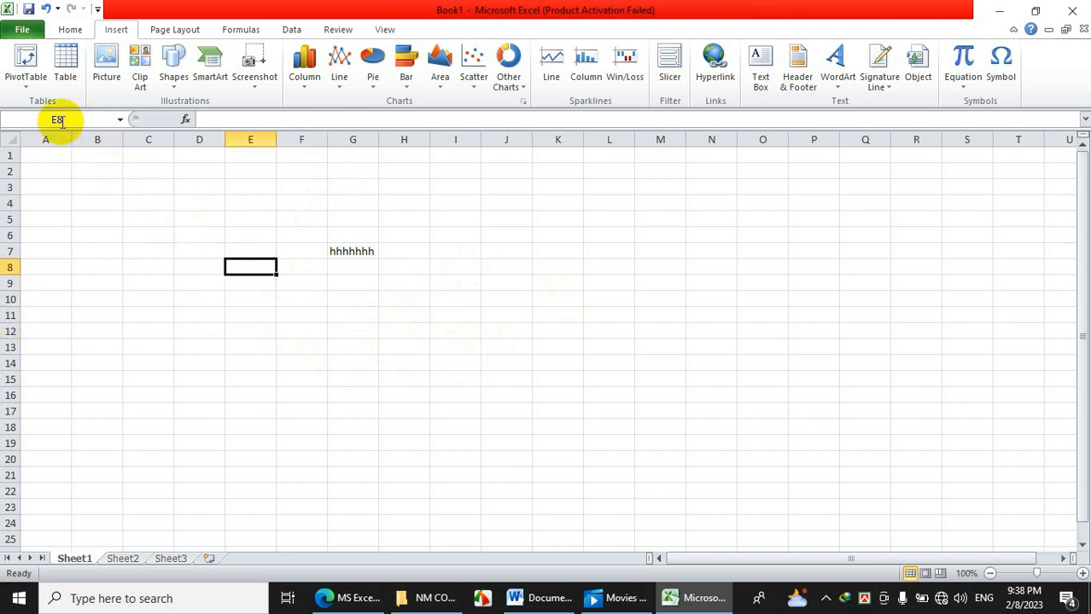
Select ranges F5:I14 and D5:K15, then clear the selection back to F8.
{"action": "left_click_drag", "start_coordinate": [280, 218], "coordinate": [471, 355]}
{"action": "left_click_drag", "start_coordinate": [201, 220], "coordinate": [573, 379]}
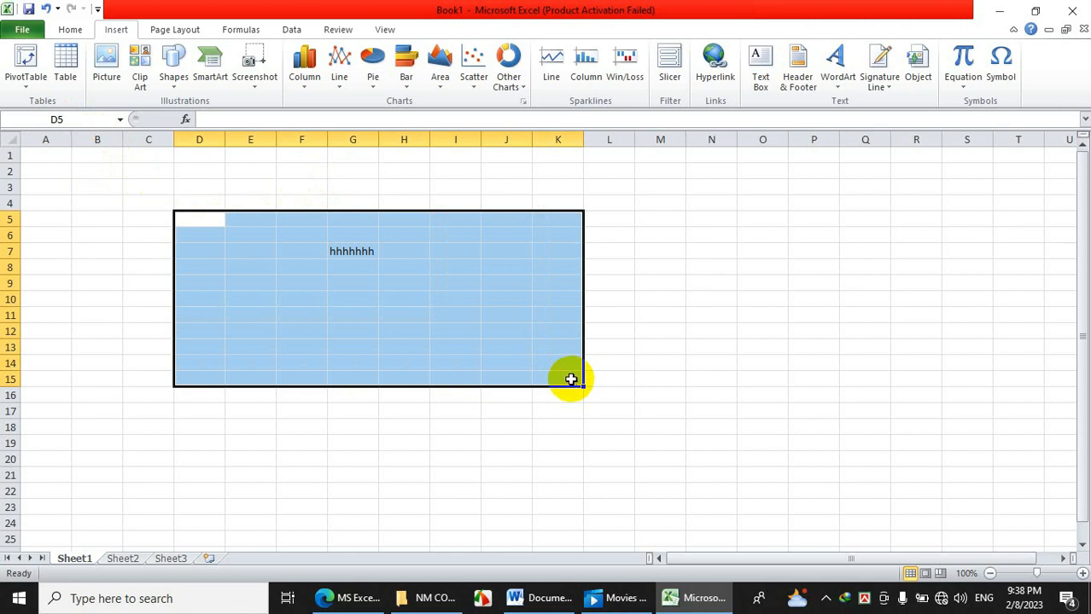
{"action": "left_click", "coordinate": [388, 311]}
{"action": "left_click", "coordinate": [281, 267]}
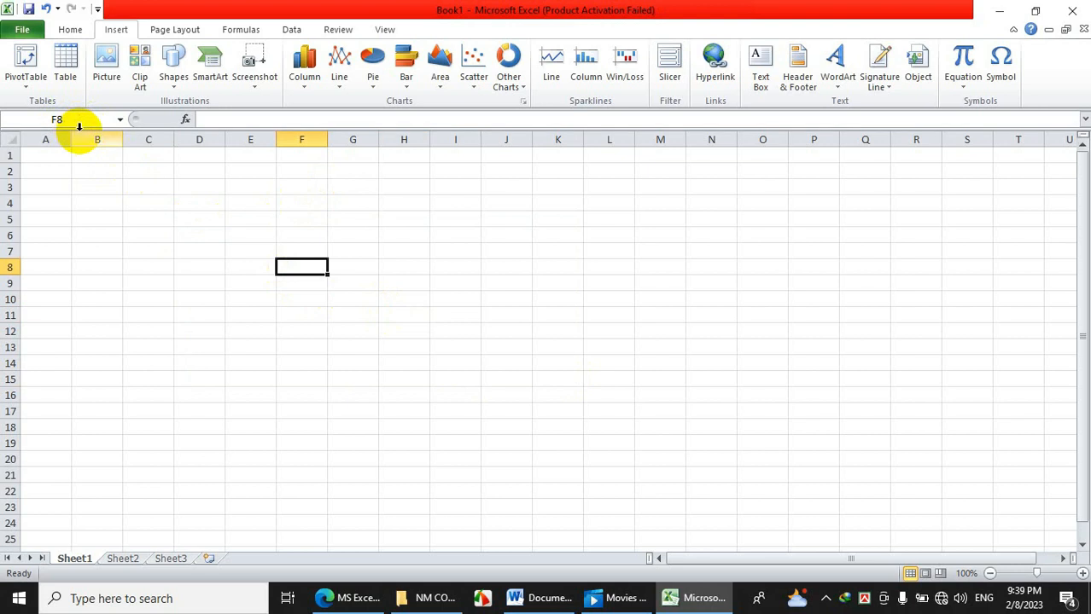
{"action": "left_click", "coordinate": [199, 205]}
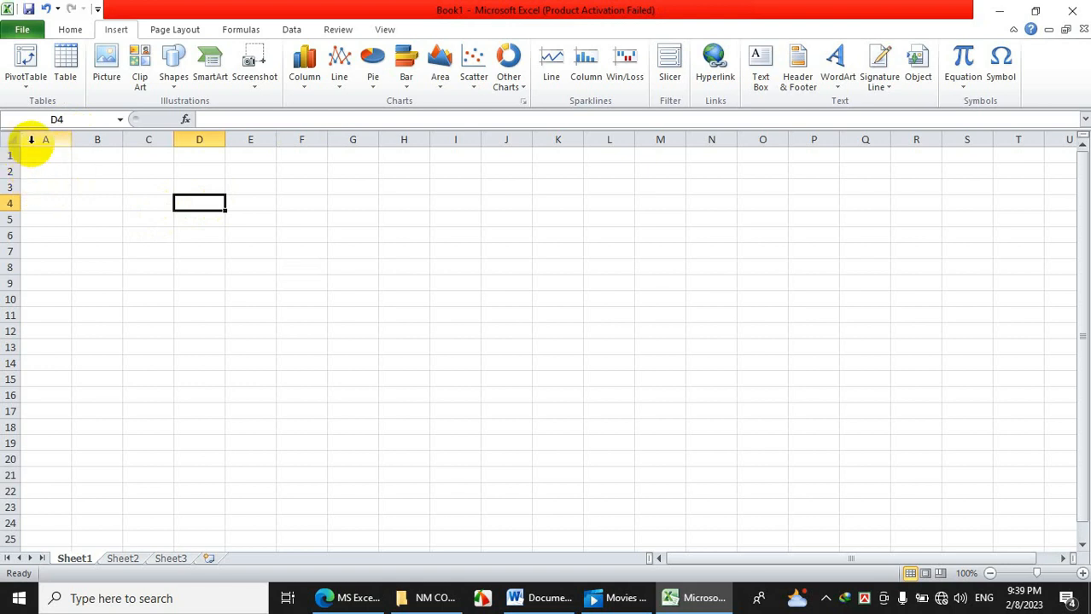
{"action": "left_click", "coordinate": [37, 140]}
{"action": "left_click", "coordinate": [98, 140]}
{"action": "left_click", "coordinate": [149, 140]}
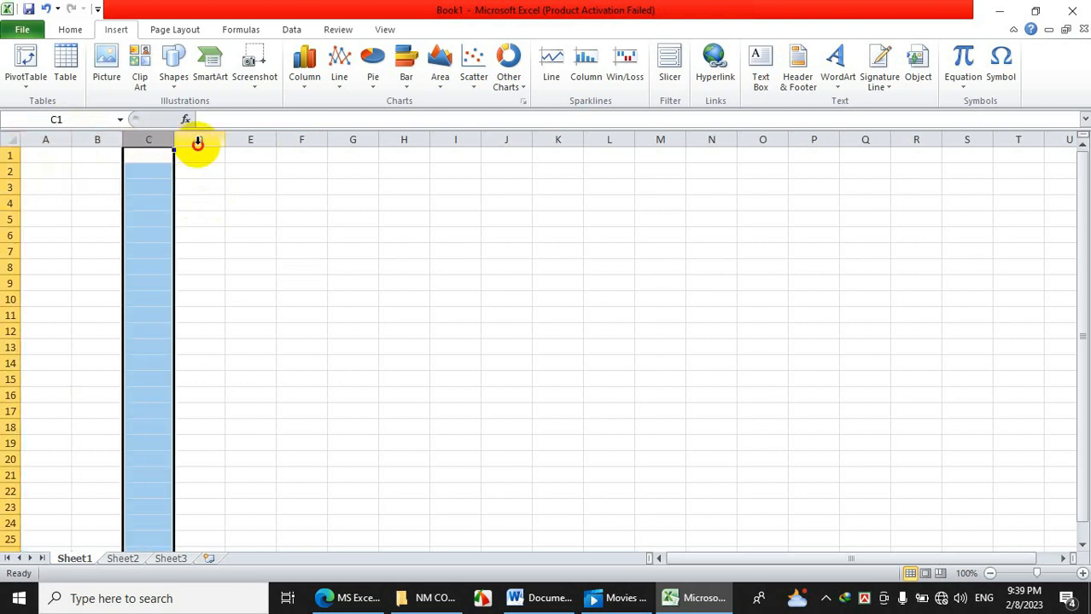
{"action": "left_click", "coordinate": [198, 140]}
{"action": "left_click_drag", "start_coordinate": [42, 140], "coordinate": [363, 137]}
{"action": "left_click", "coordinate": [363, 136]}
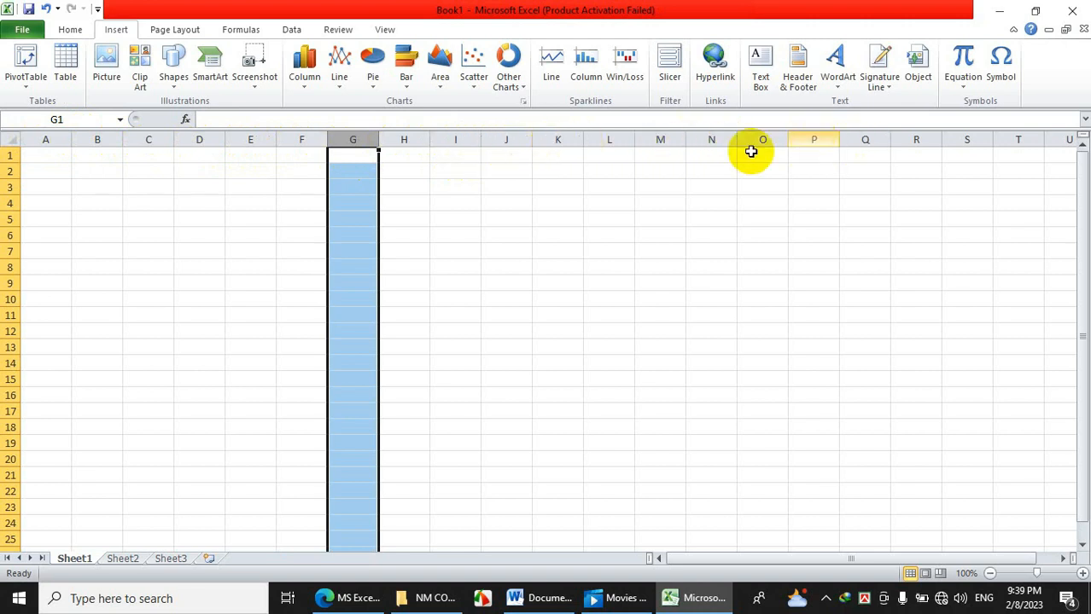
{"action": "left_click", "coordinate": [162, 302]}
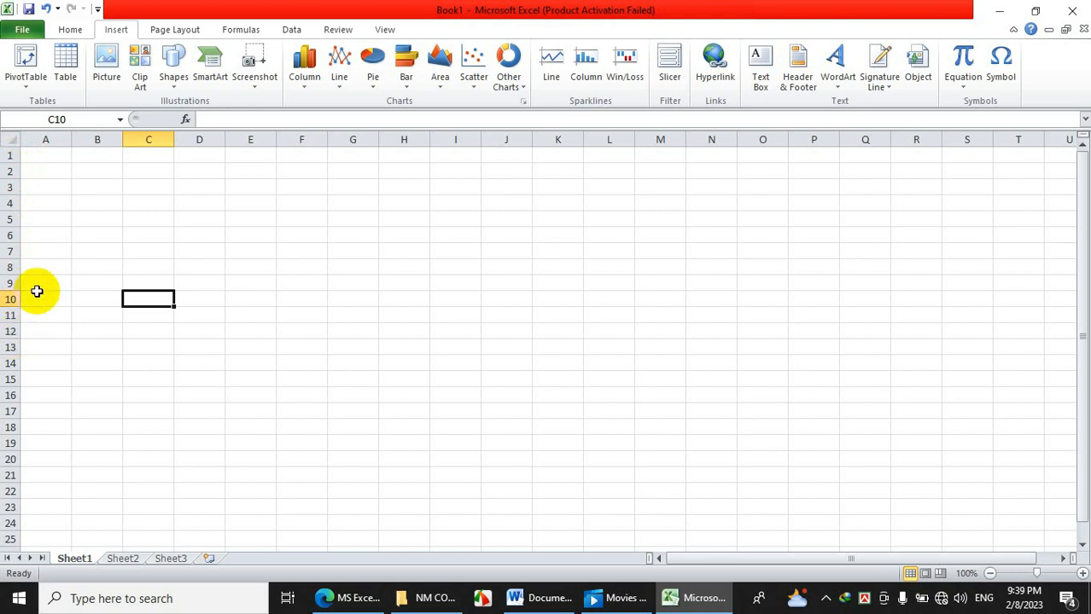
{"action": "left_click", "coordinate": [44, 219]}
{"action": "left_click_drag", "start_coordinate": [6, 156], "coordinate": [7, 363]}
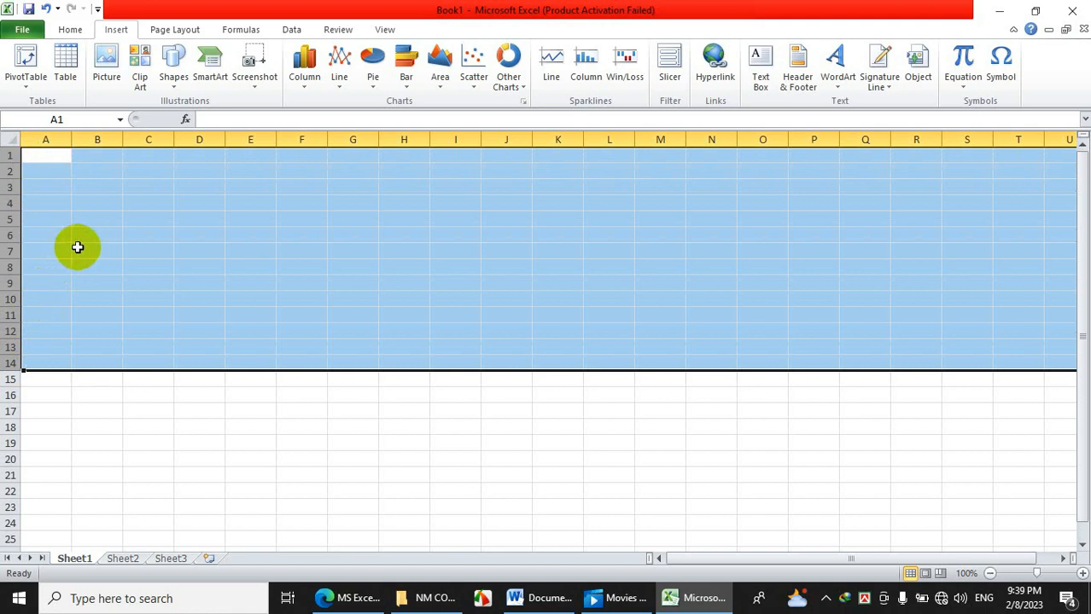
{"action": "left_click", "coordinate": [81, 244]}
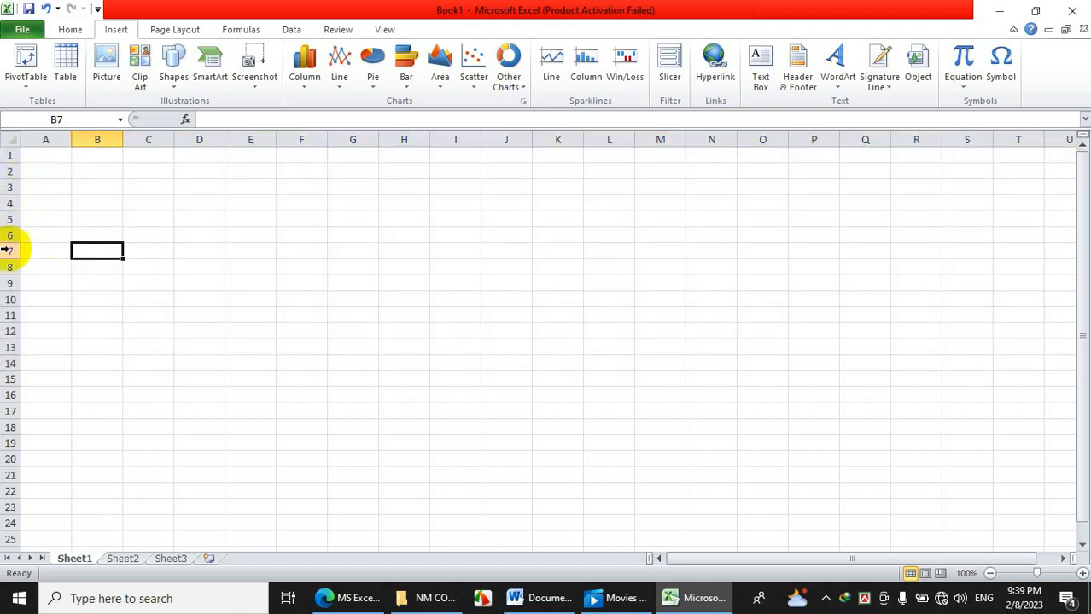
{"action": "left_click", "coordinate": [169, 234]}
{"action": "left_click", "coordinate": [345, 222]}
{"action": "left_click", "coordinate": [375, 298]}
{"action": "left_click", "coordinate": [282, 323]}
{"action": "left_click", "coordinate": [252, 282]}
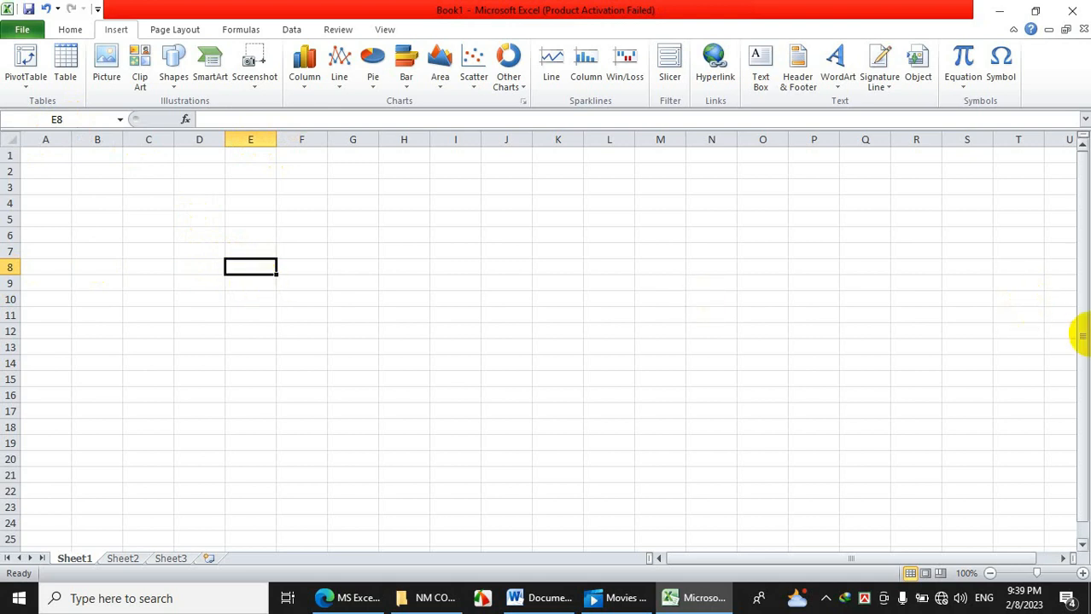
{"action": "left_click_drag", "start_coordinate": [1078, 268], "coordinate": [1080, 346]}
{"action": "left_click_drag", "start_coordinate": [1083, 189], "coordinate": [1083, 200]}
{"action": "left_click", "coordinate": [1062, 559]}
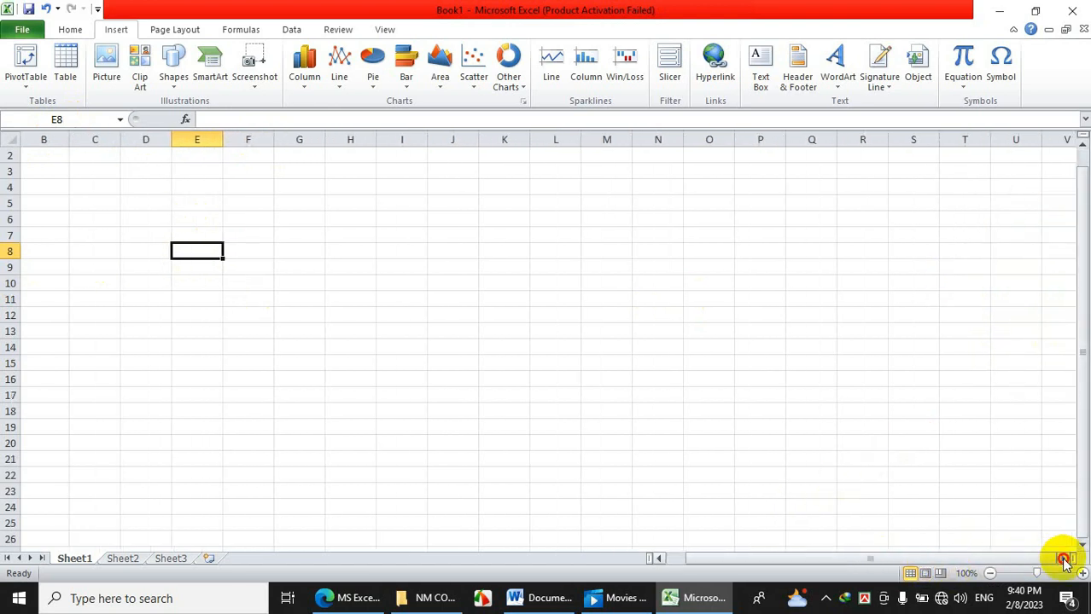
{"action": "left_click", "coordinate": [1062, 559]}
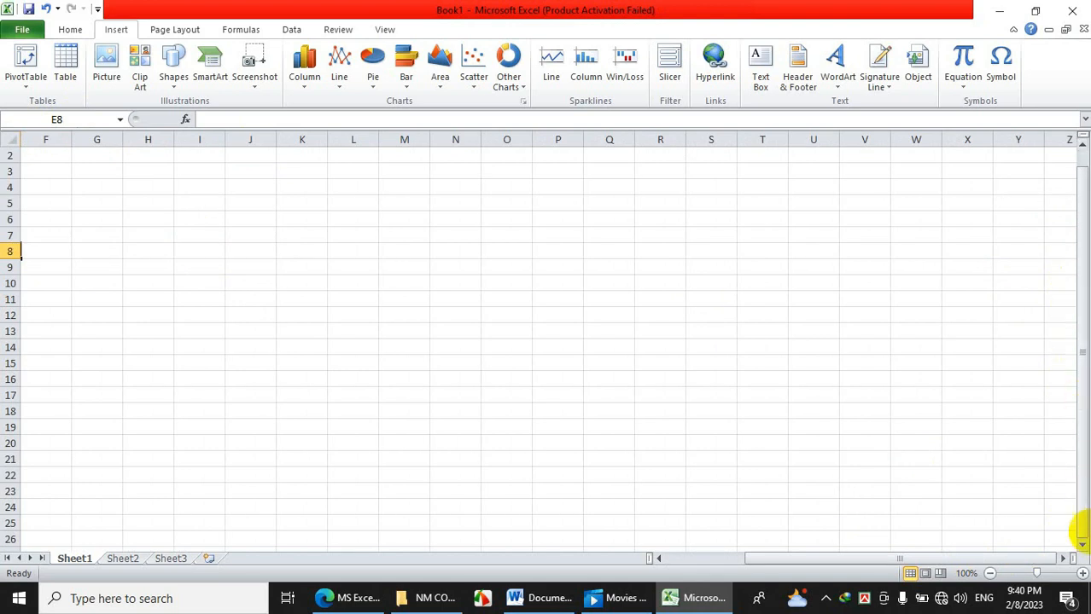
{"action": "left_click", "coordinate": [1082, 543]}
{"action": "left_click_drag", "start_coordinate": [1085, 334], "coordinate": [1066, 209]}
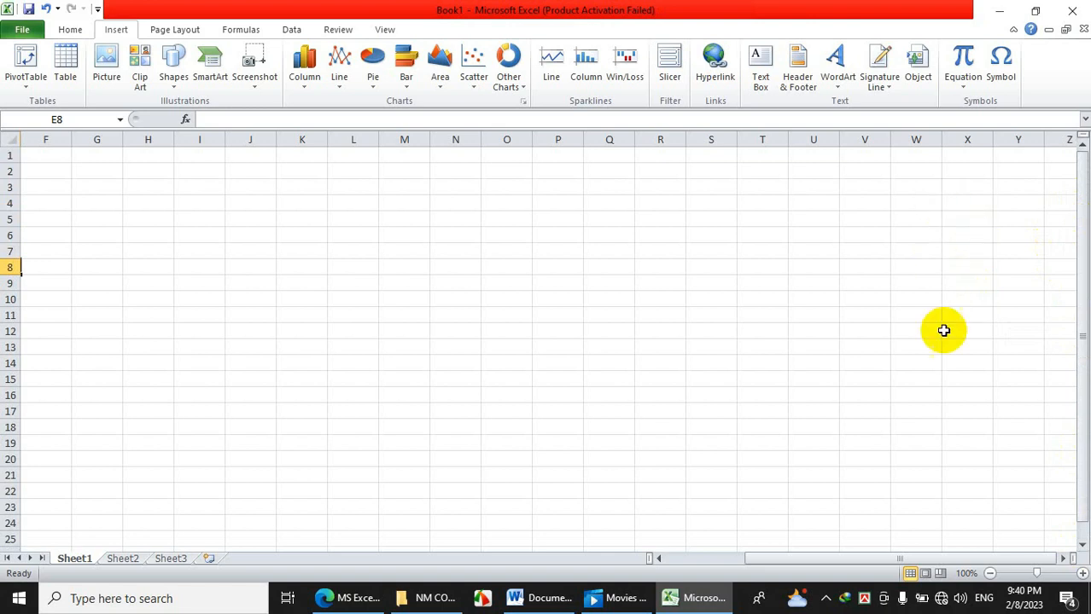
{"action": "left_click_drag", "start_coordinate": [932, 558], "coordinate": [692, 574]}
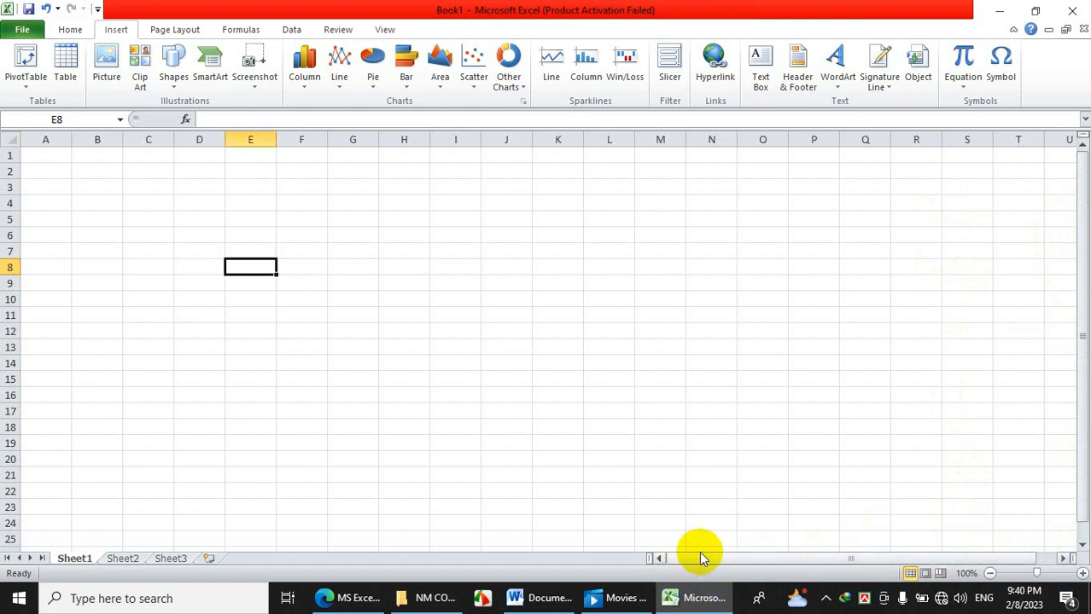
{"action": "left_click", "coordinate": [640, 505]}
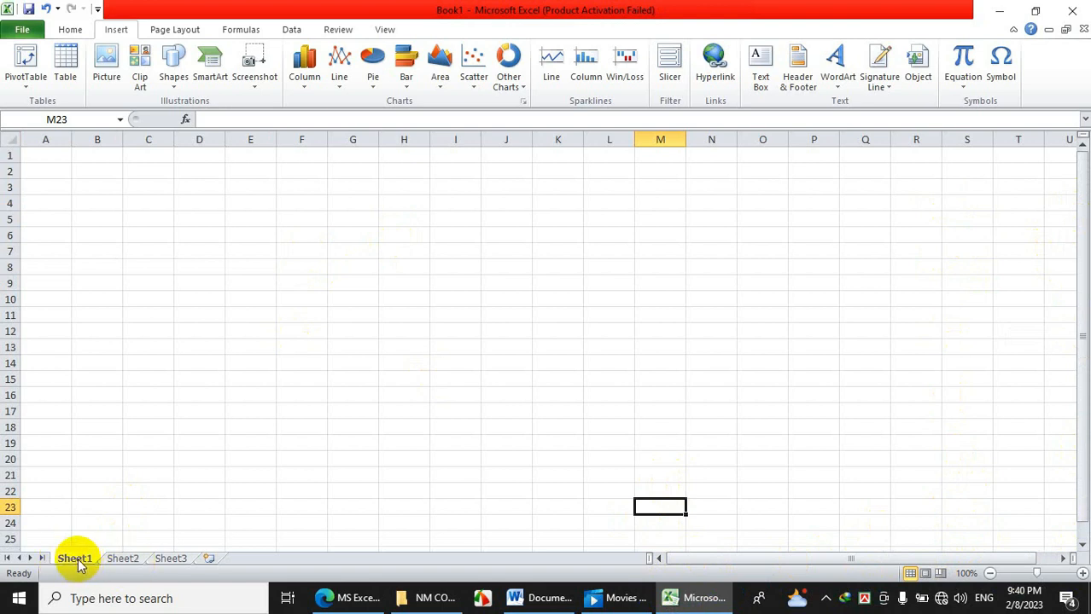
Check that Sheet1, Sheet2 and Sheet3 are empty, then insert Sheet4 after Sheet3.
{"action": "left_click", "coordinate": [122, 559]}
{"action": "left_click", "coordinate": [171, 559]}
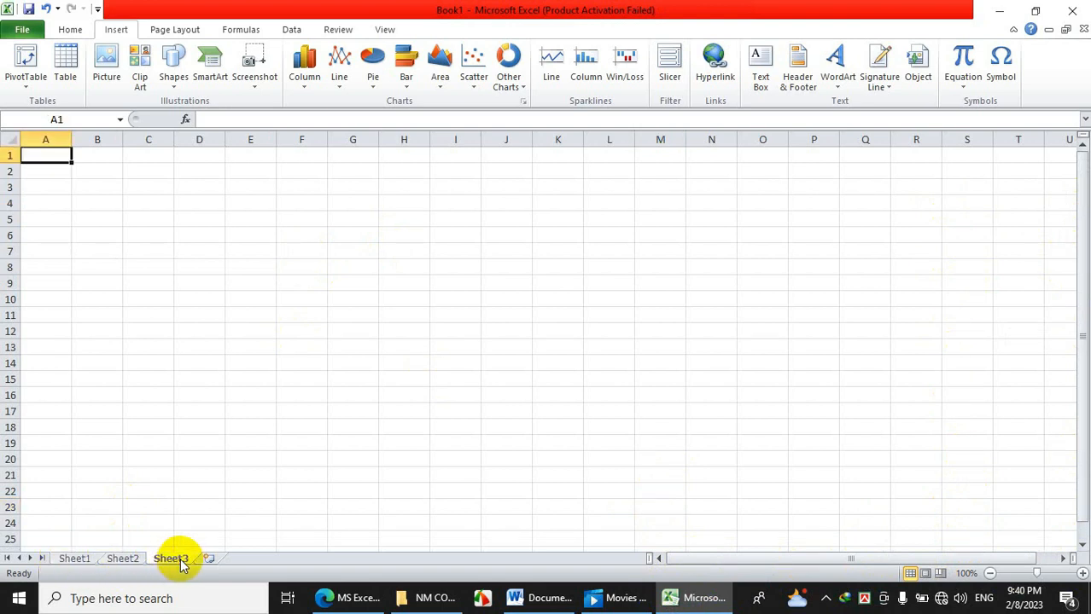
{"action": "left_click", "coordinate": [122, 561]}
{"action": "left_click", "coordinate": [74, 559]}
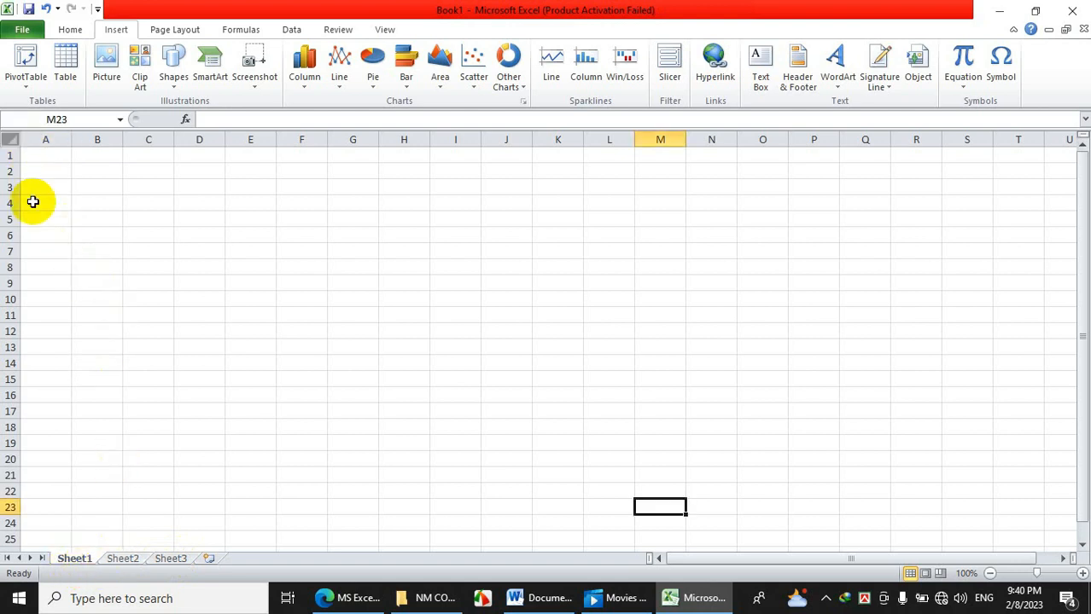
{"action": "left_click", "coordinate": [44, 155]}
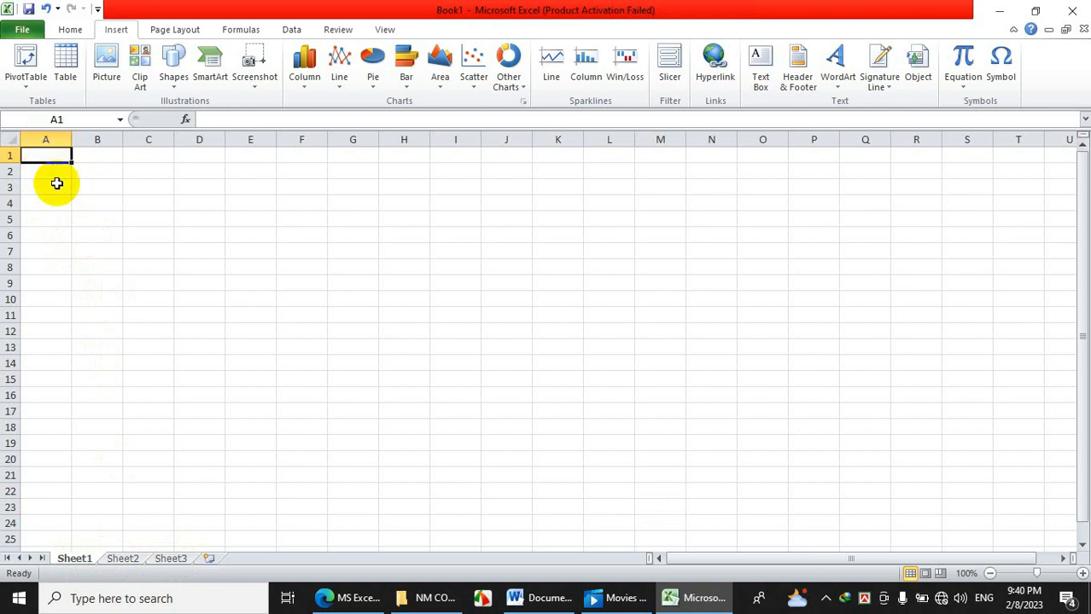
{"action": "left_click", "coordinate": [137, 559]}
{"action": "left_click", "coordinate": [184, 171]}
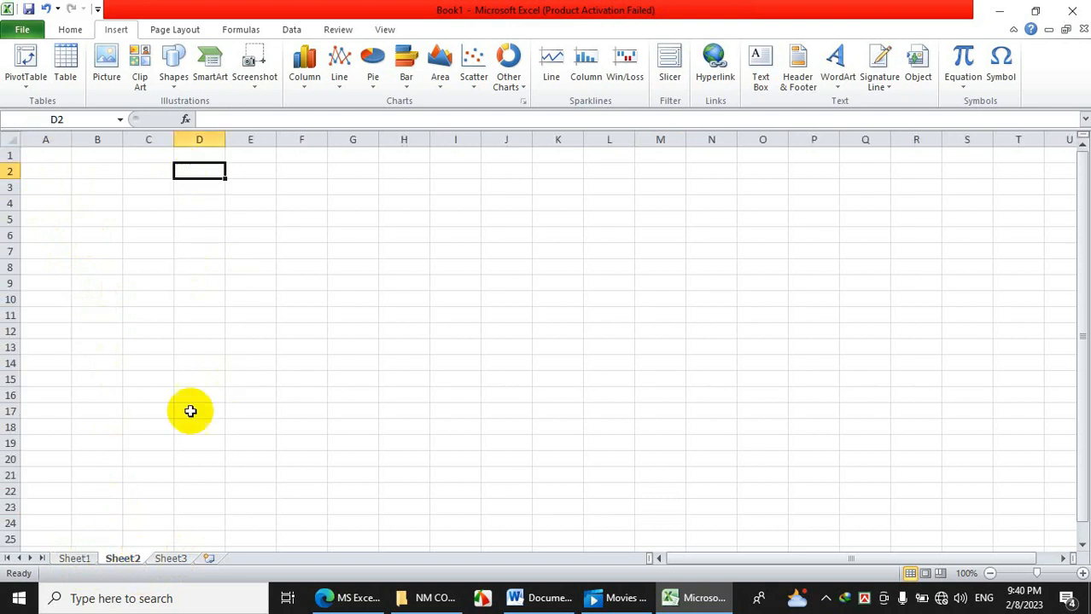
{"action": "left_click", "coordinate": [173, 560]}
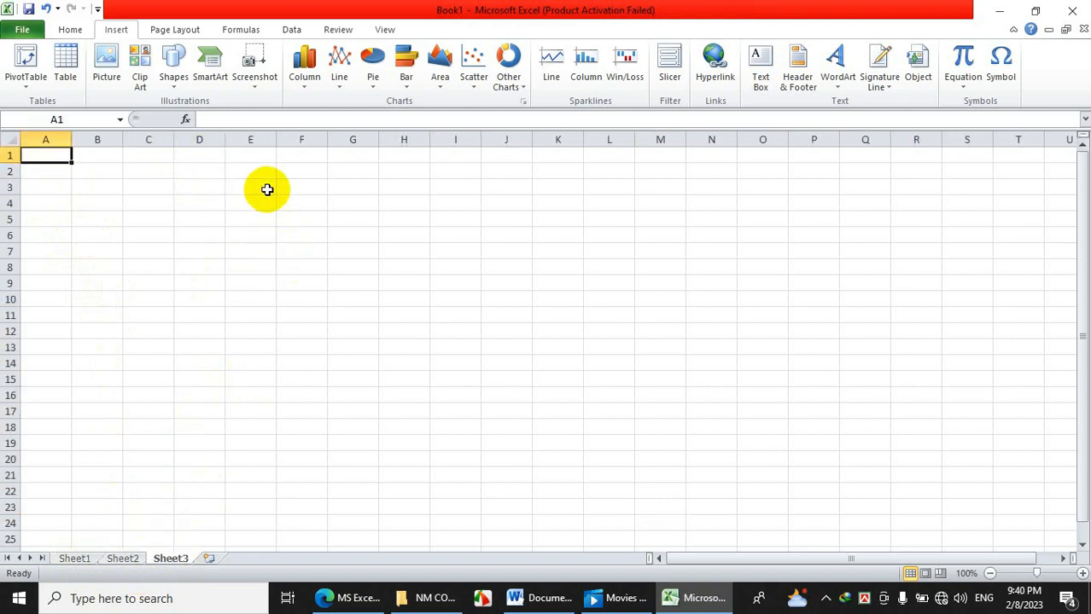
{"action": "left_click", "coordinate": [209, 558]}
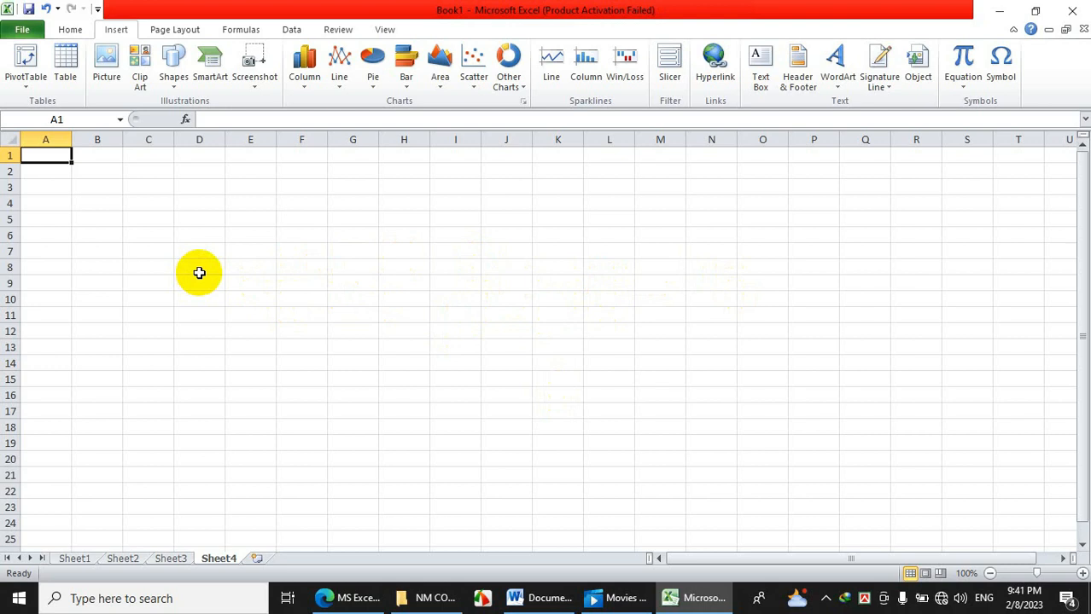
Enter 'Sl no' in cell A1, correcting the mistyped text.
{"action": "left_click", "coordinate": [70, 171]}
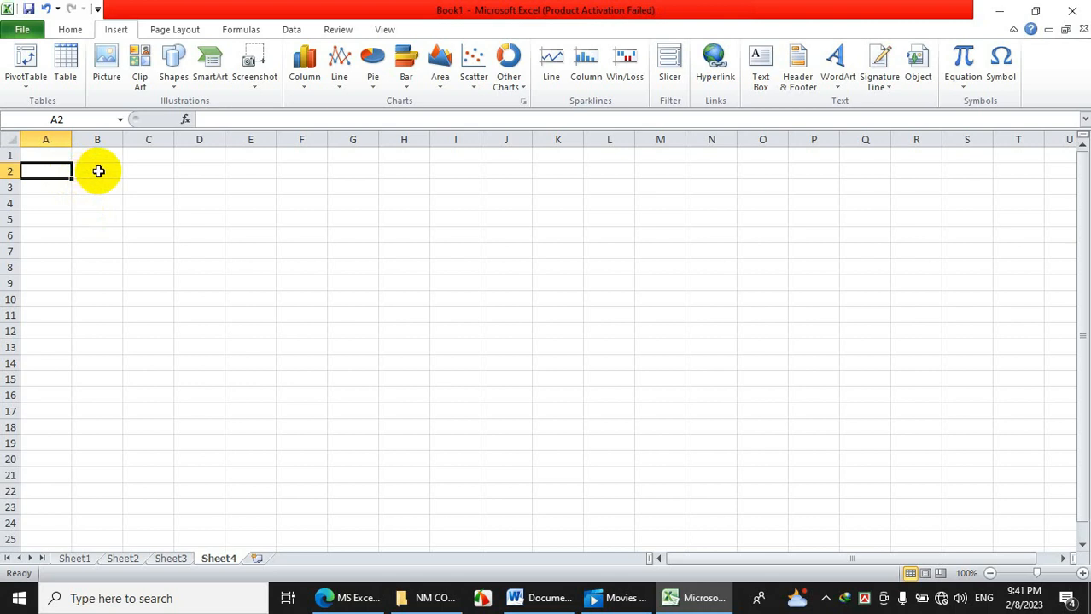
{"action": "left_click_drag", "start_coordinate": [63, 157], "coordinate": [444, 154]}
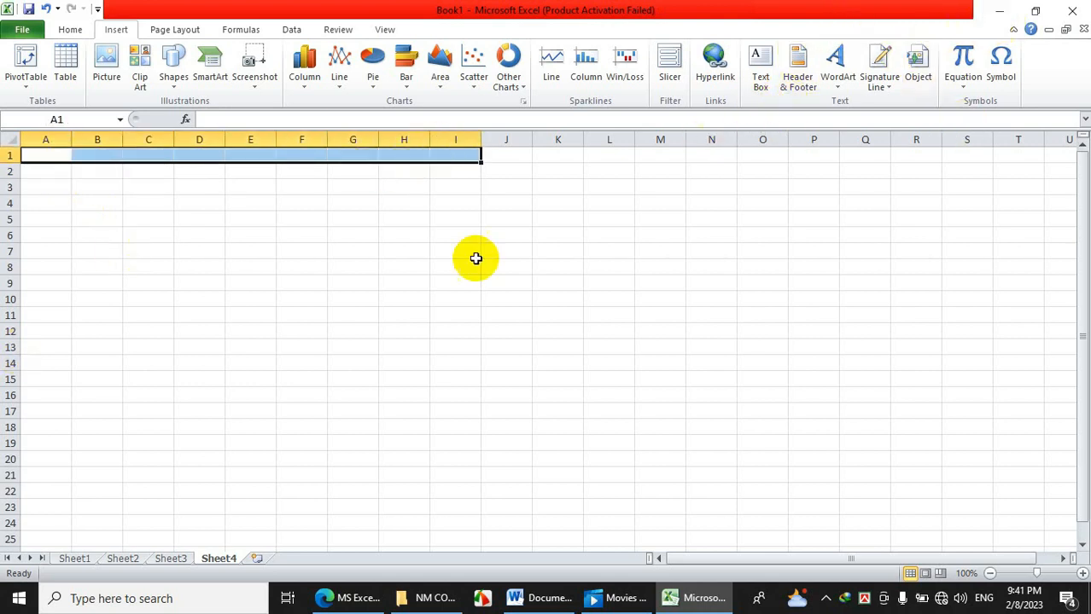
{"action": "left_click", "coordinate": [58, 157]}
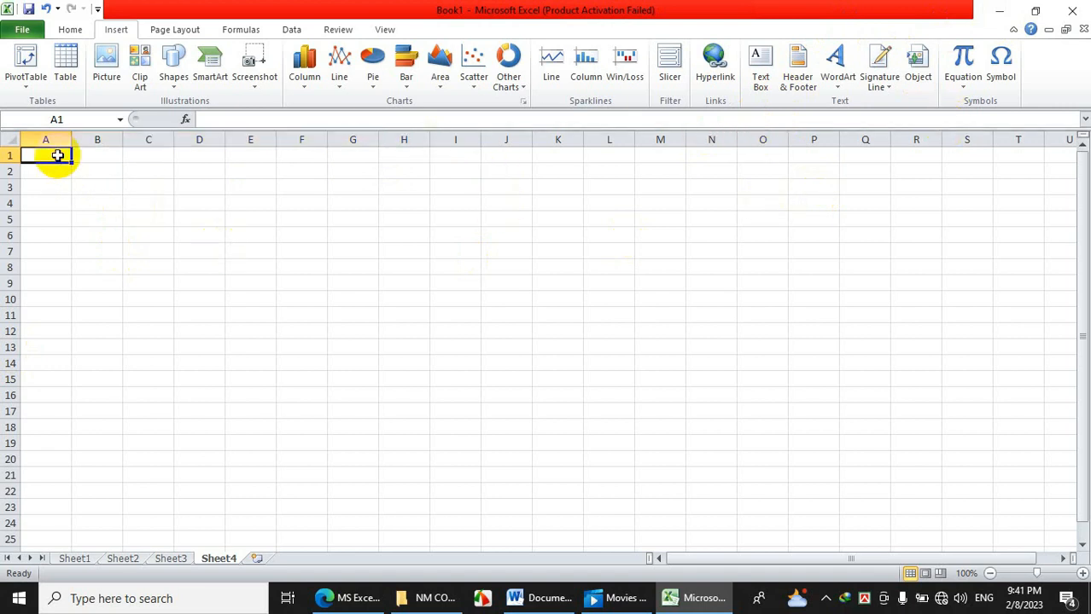
{"action": "type", "text": "S"}
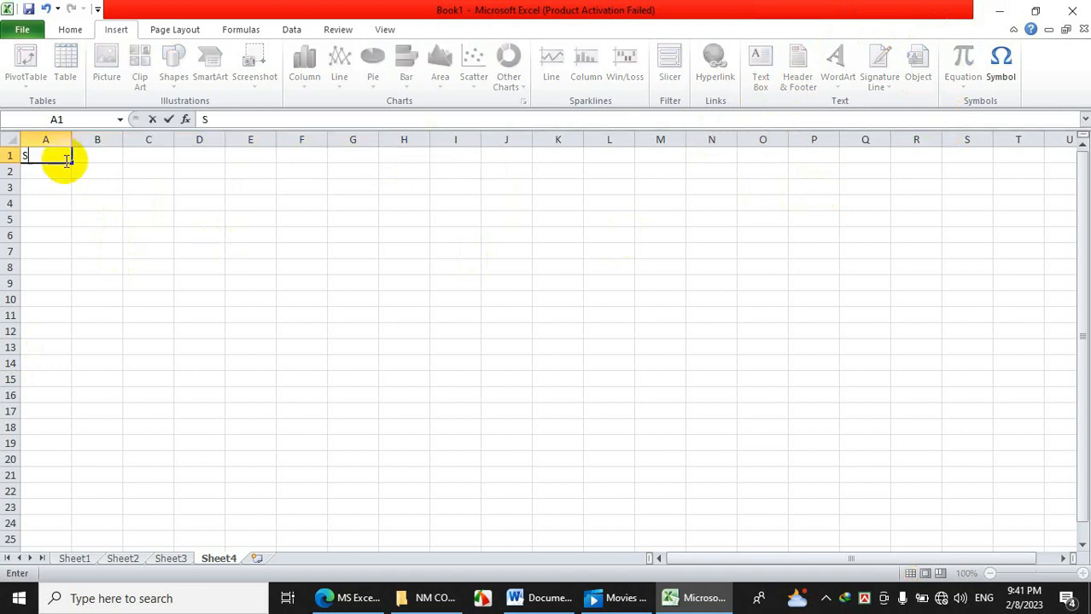
{"action": "type", "text": "lnon"}
{"action": "key", "text": "Return"}
{"action": "left_click", "coordinate": [28, 151]}
{"action": "double_click", "coordinate": [32, 157]}
{"action": "left_click_drag", "start_coordinate": [32, 157], "coordinate": [71, 160]}
{"action": "type", "text": "no"}
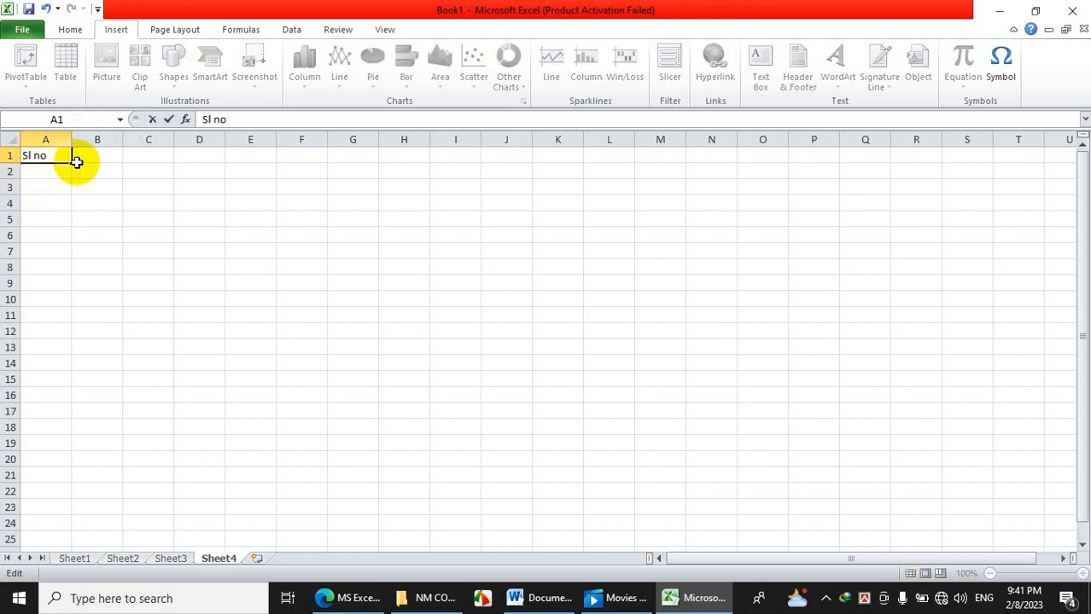
{"action": "left_click", "coordinate": [94, 161]}
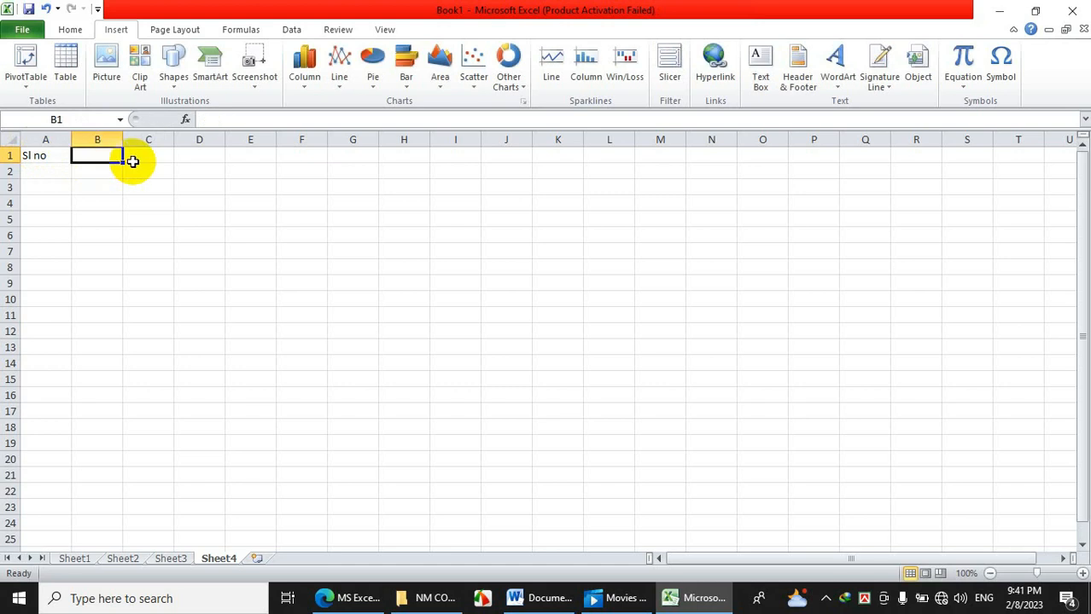
Erase the stray entry in B1 and delete 'Sl no' from A1.
{"action": "type", "text": "S"}
{"action": "key", "text": "BackSpace"}
{"action": "left_click", "coordinate": [51, 157]}
{"action": "key", "text": "Return"}
{"action": "key", "text": "Return"}
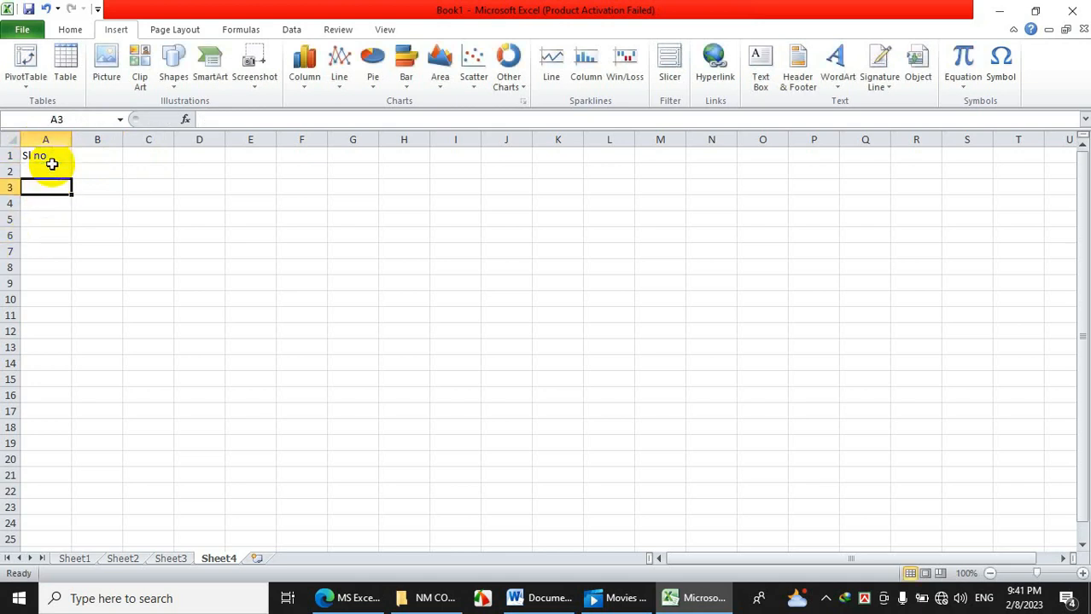
{"action": "left_click", "coordinate": [51, 157]}
{"action": "key", "text": "Delete"}
Enter headings SL no, Name Of Student and Student ID No in A3:C3, widening column B.
{"action": "left_click", "coordinate": [49, 186]}
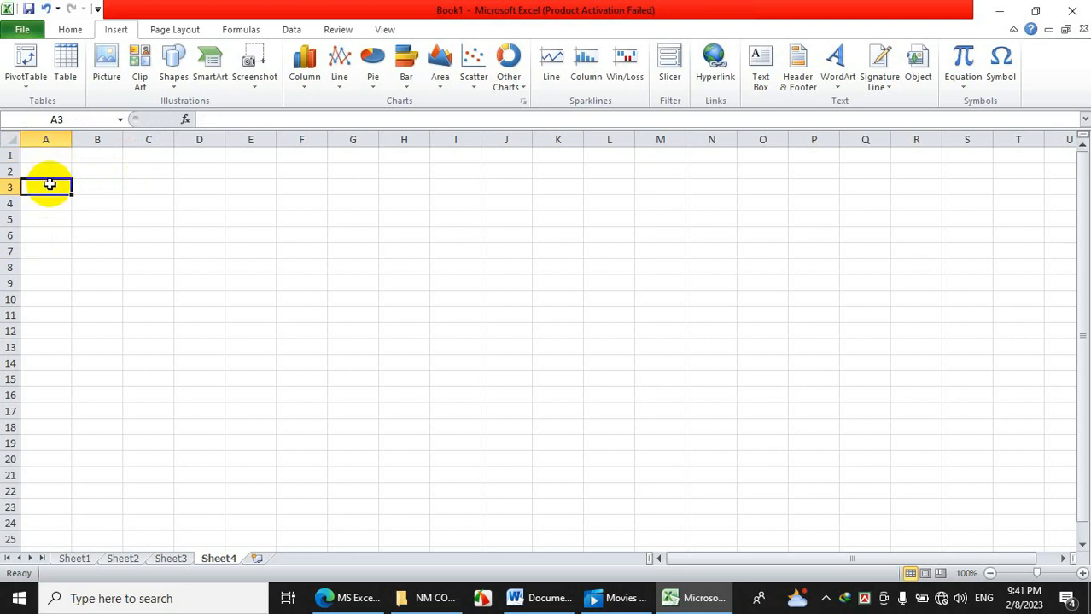
{"action": "type", "text": "S"}
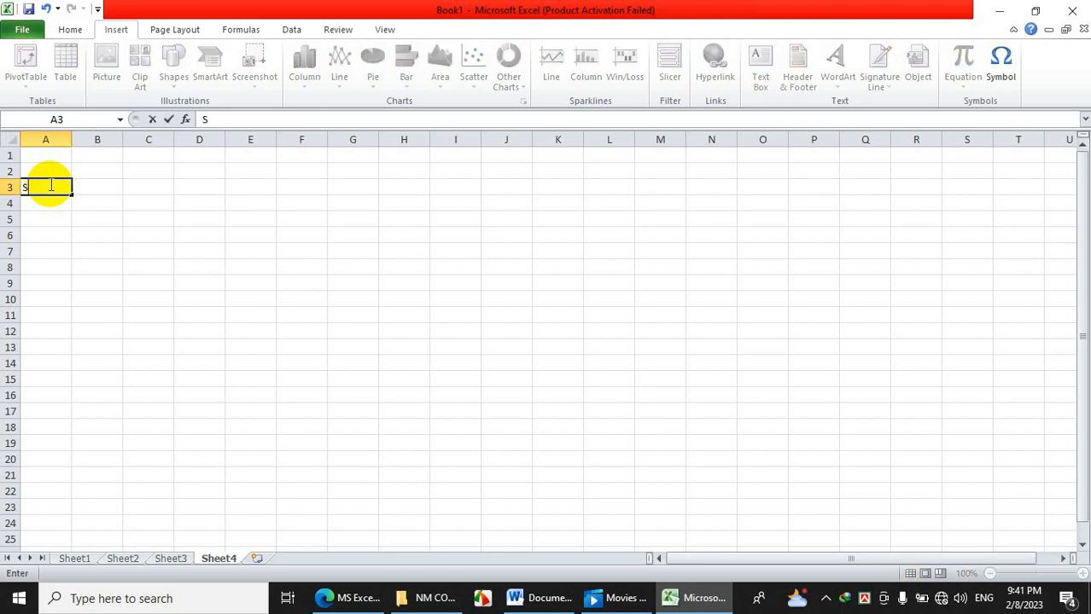
{"action": "type", "text": "L no"}
{"action": "key", "text": "Tab"}
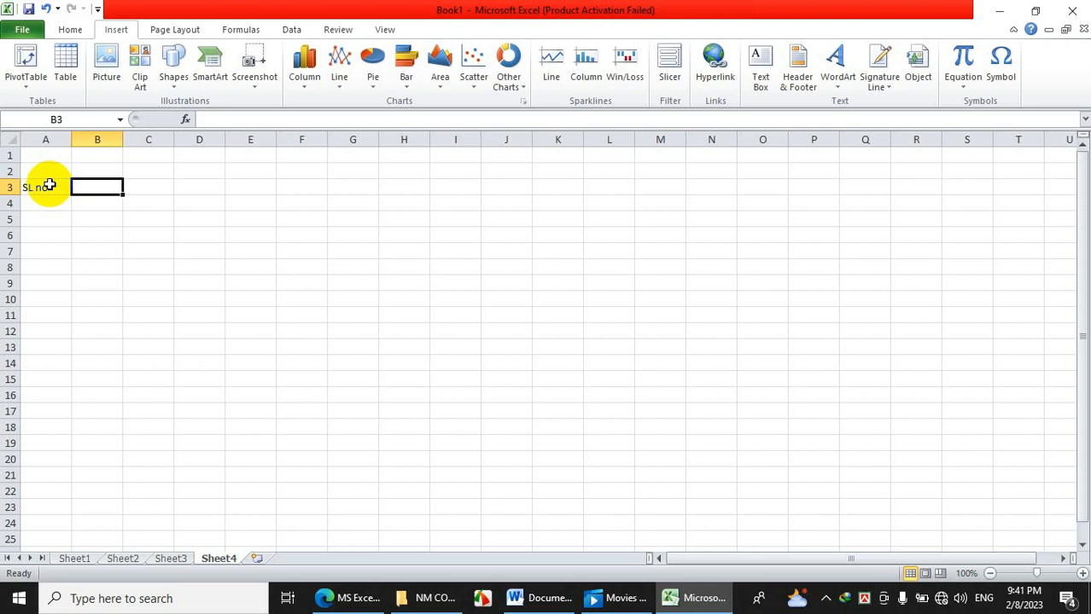
{"action": "type", "text": "Nae"}
{"action": "key", "text": "BackSpace"}
{"action": "type", "text": "me O"}
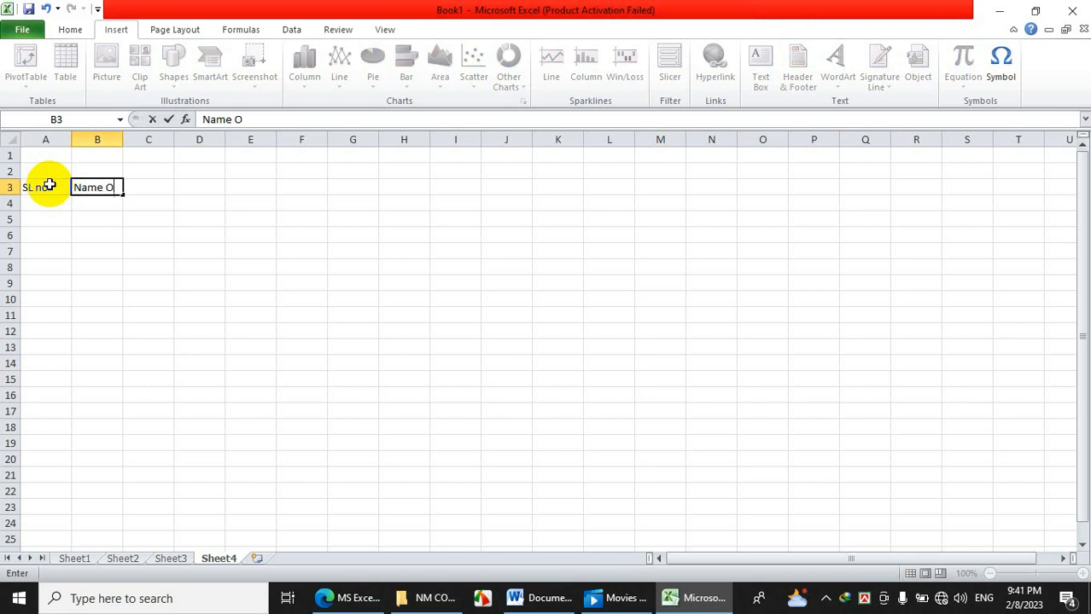
{"action": "type", "text": "f Student"}
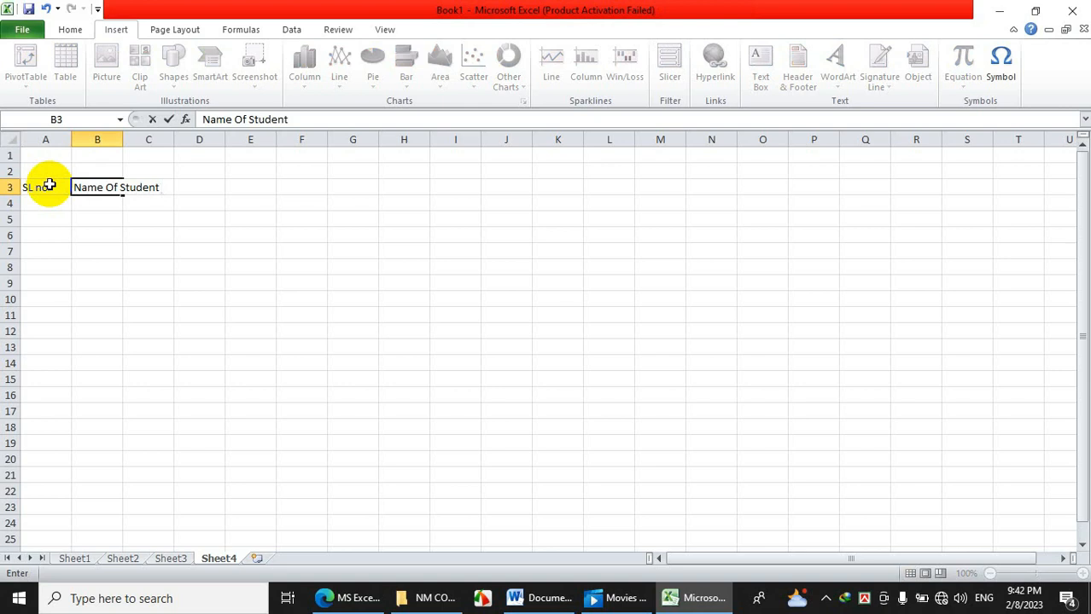
{"action": "key", "text": "Tab"}
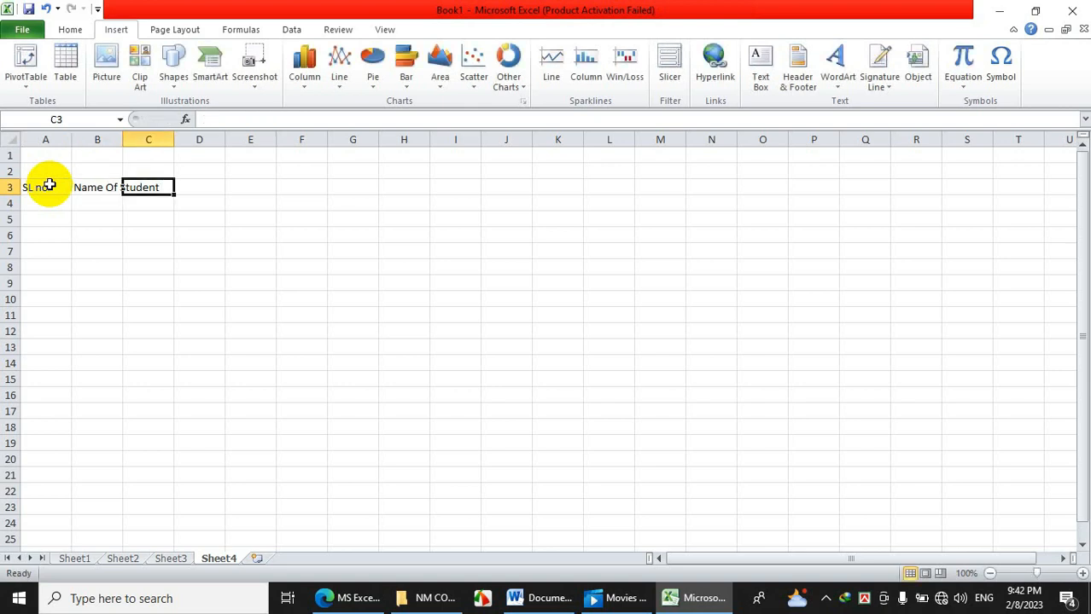
{"action": "left_click_drag", "start_coordinate": [123, 139], "coordinate": [179, 140]}
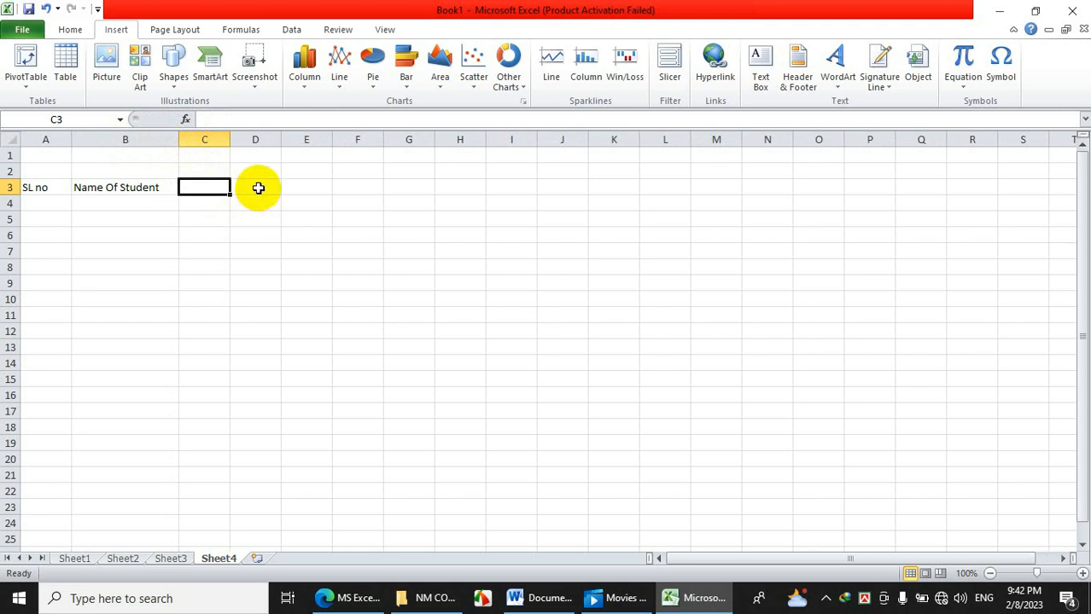
{"action": "type", "text": "Stud"}
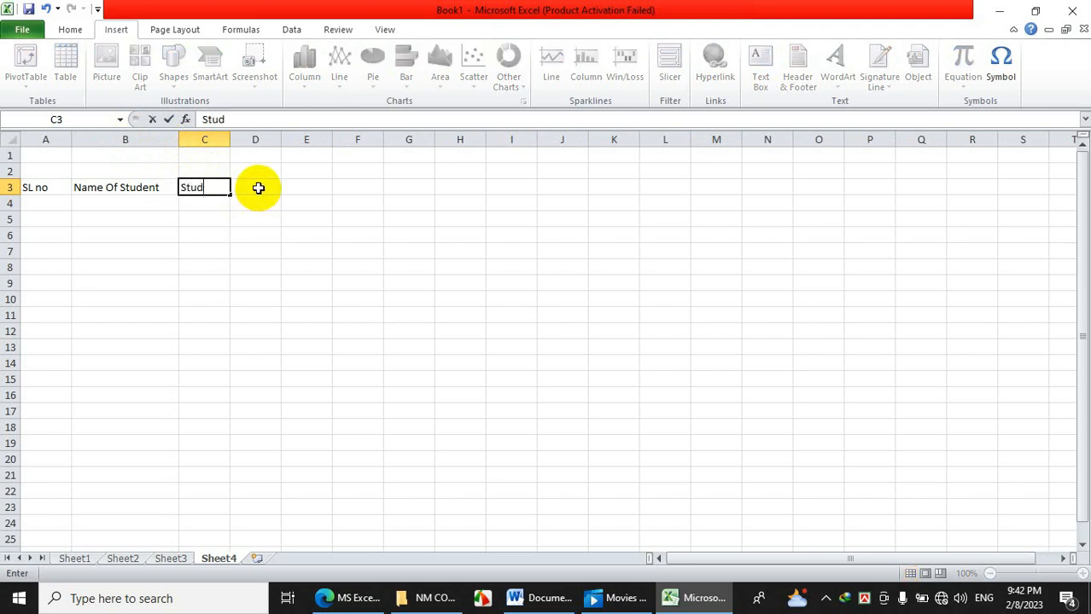
{"action": "type", "text": "ent ID"}
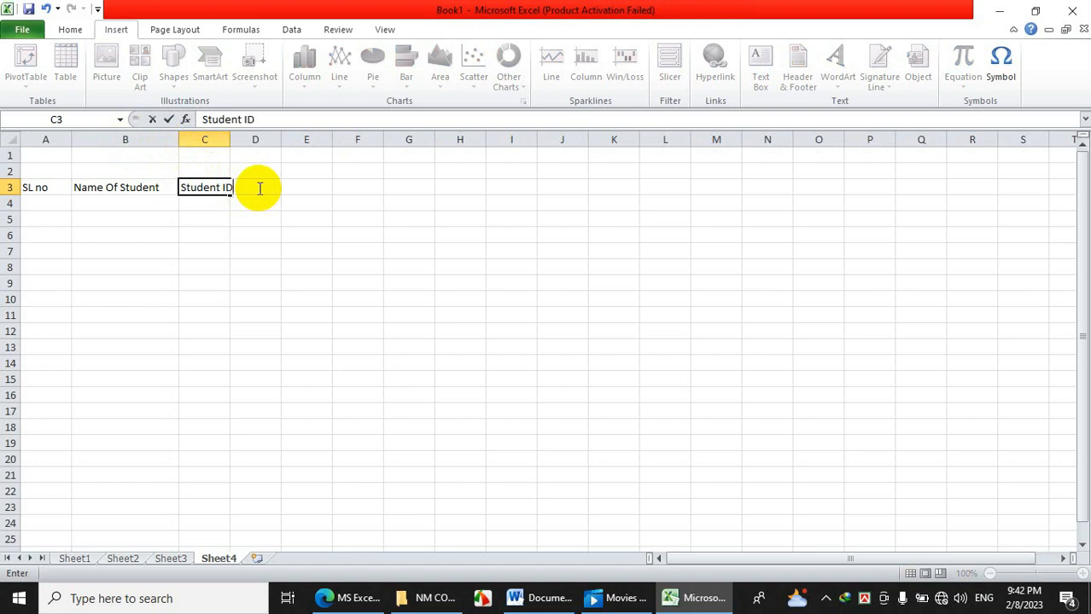
{"action": "type", "text": " No"}
{"action": "left_click", "coordinate": [259, 188]}
Widen column C and enter the heading 'Fothre Name' in D3.
{"action": "left_click_drag", "start_coordinate": [230, 141], "coordinate": [345, 141]}
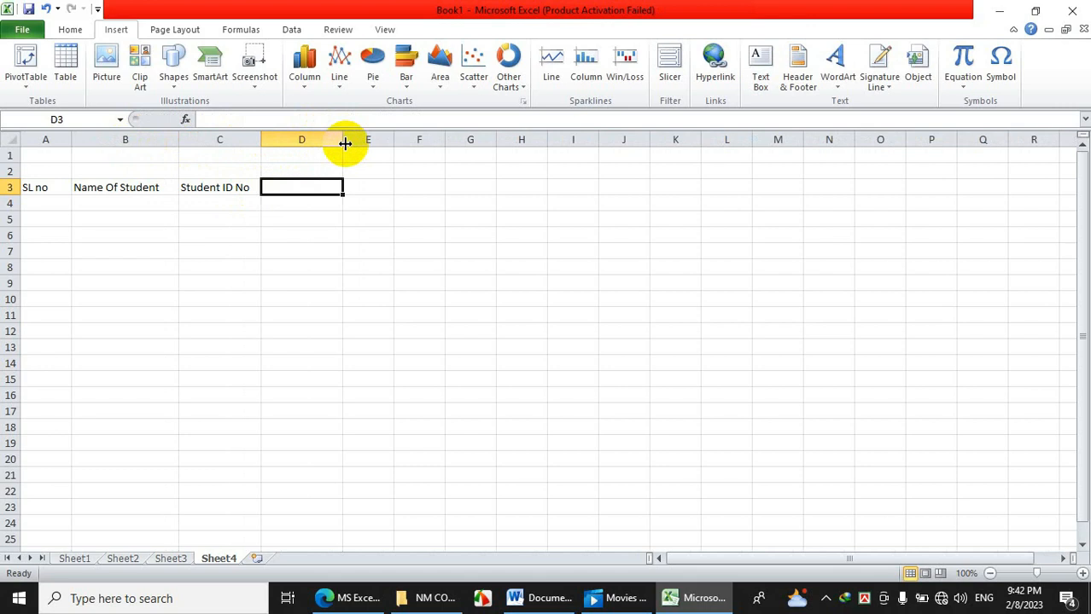
{"action": "left_click", "coordinate": [290, 221]}
{"action": "left_click", "coordinate": [289, 186]}
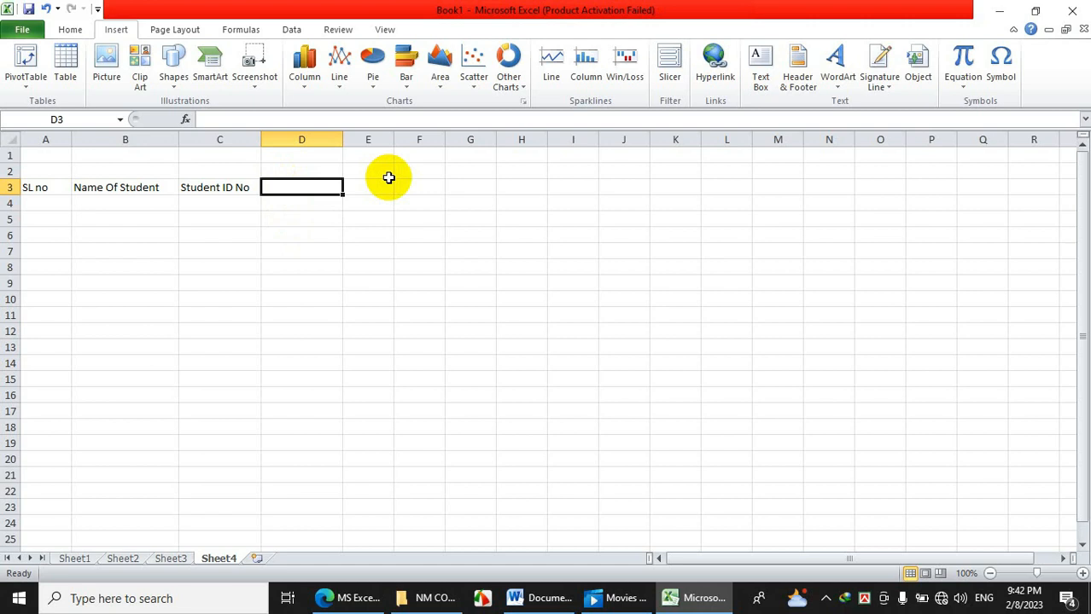
{"action": "type", "text": "F"}
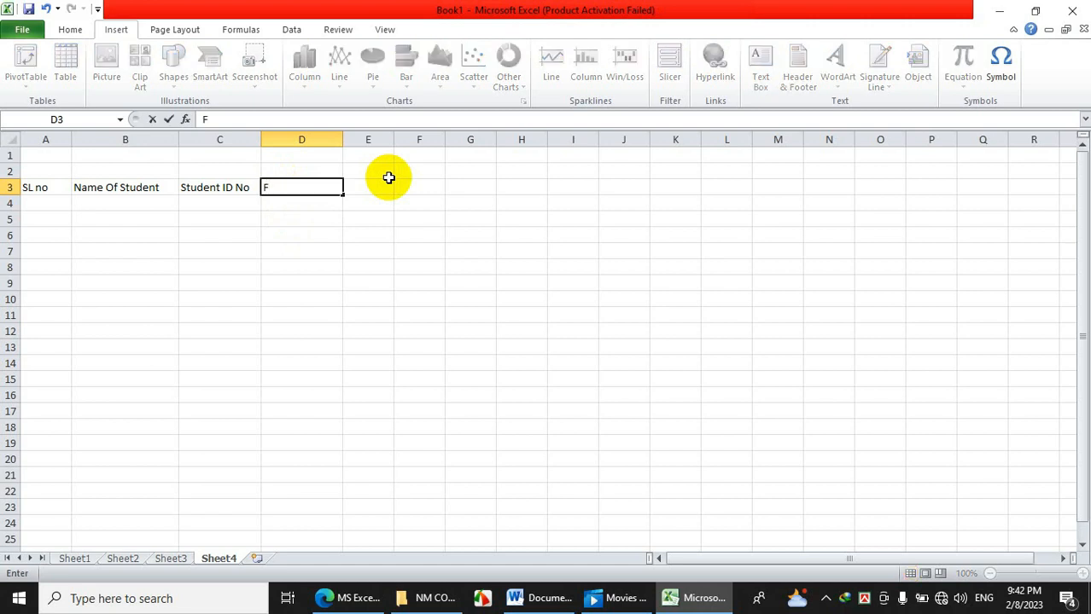
{"action": "type", "text": "othre Name"}
{"action": "key", "text": "Tab"}
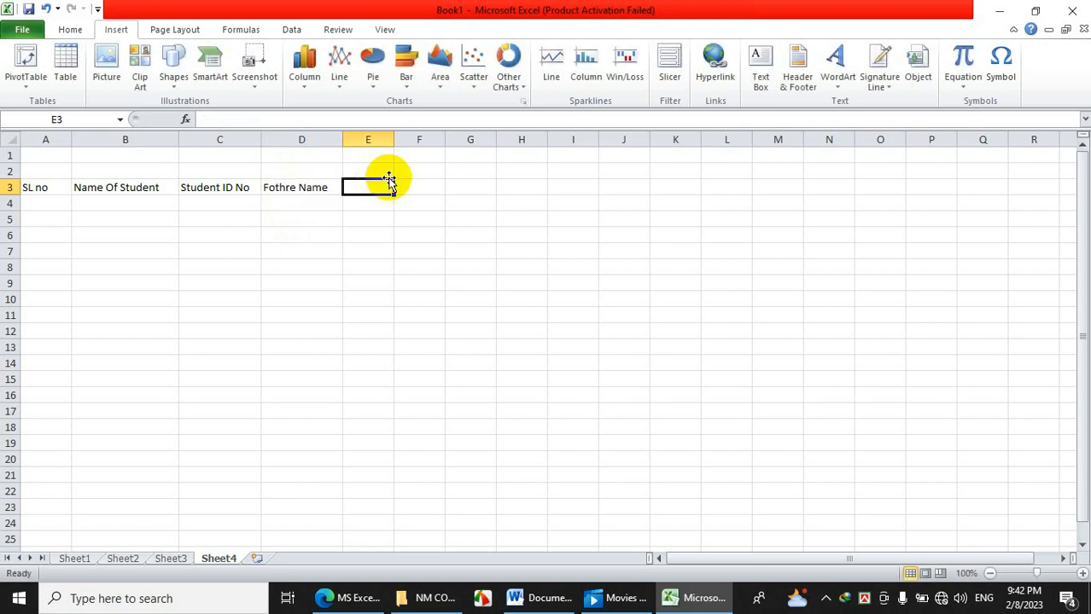
Type the heading 'Mother Name' in E3, fixing the typos.
{"action": "type", "text": "Mother Nae"}
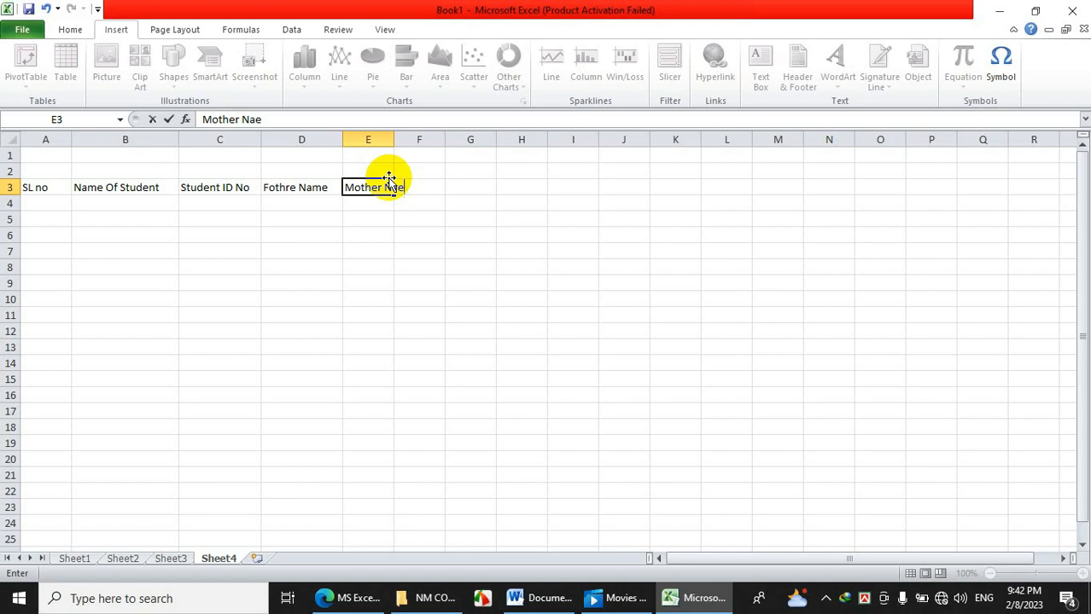
{"action": "key", "text": "BackSpace"}
{"action": "key", "text": "BackSpace"}
{"action": "type", "text": "ame"}
Widen columns E and F and enter the heading 'Adderss' in F3.
{"action": "left_click_drag", "start_coordinate": [394, 140], "coordinate": [520, 139]}
{"action": "left_click", "coordinate": [495, 188]}
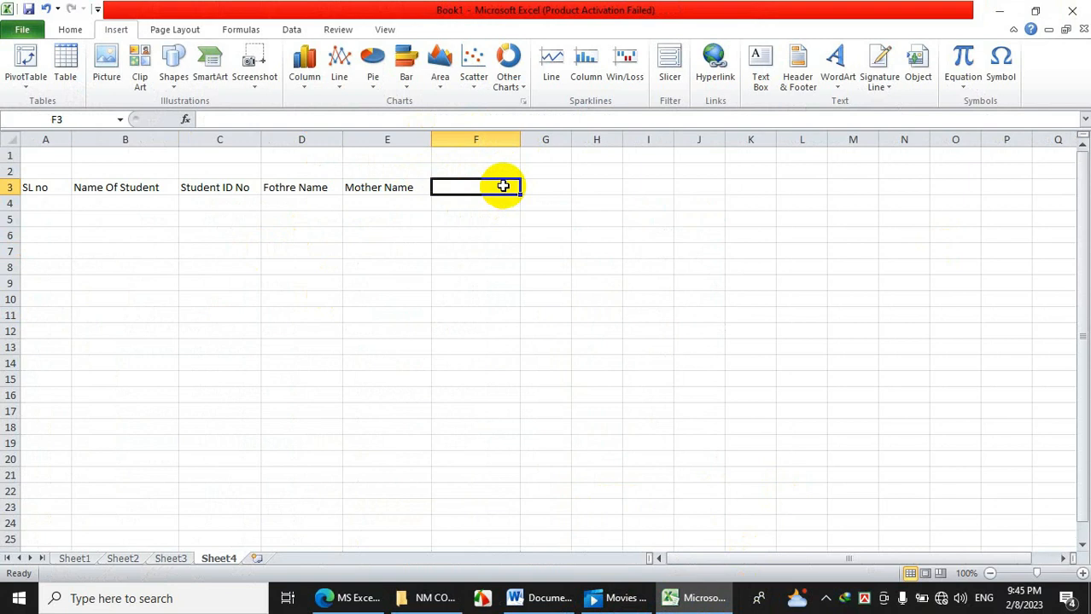
{"action": "type", "text": "Adde"}
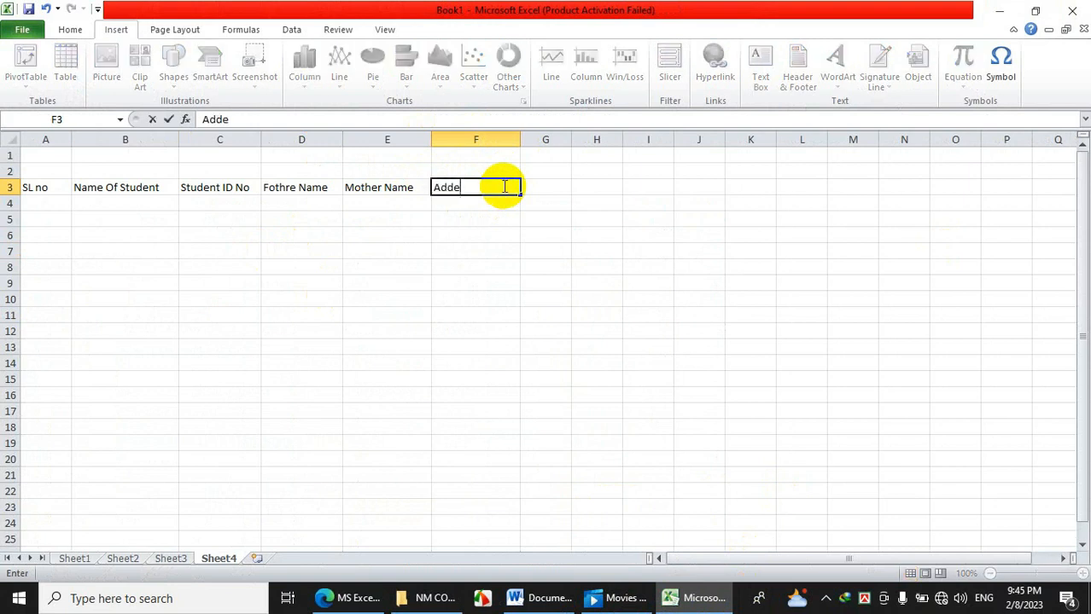
{"action": "type", "text": "rss"}
{"action": "key", "text": "Tab"}
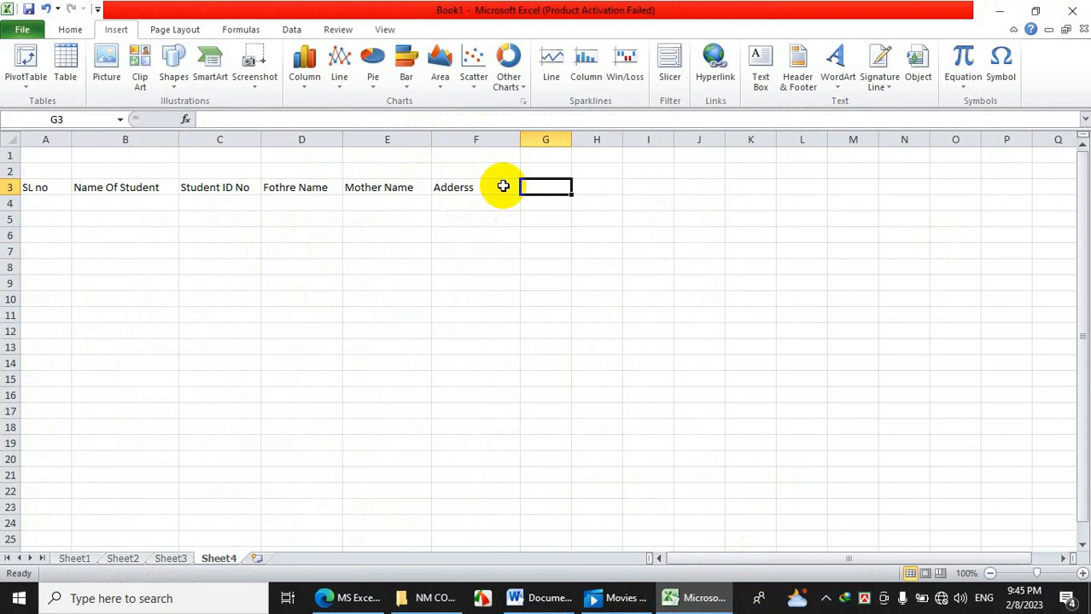
Widen column G and enter the heading 'Phone NO' in G3.
{"action": "left_click_drag", "start_coordinate": [571, 140], "coordinate": [643, 141]}
{"action": "left_click", "coordinate": [577, 234]}
{"action": "left_click", "coordinate": [579, 190]}
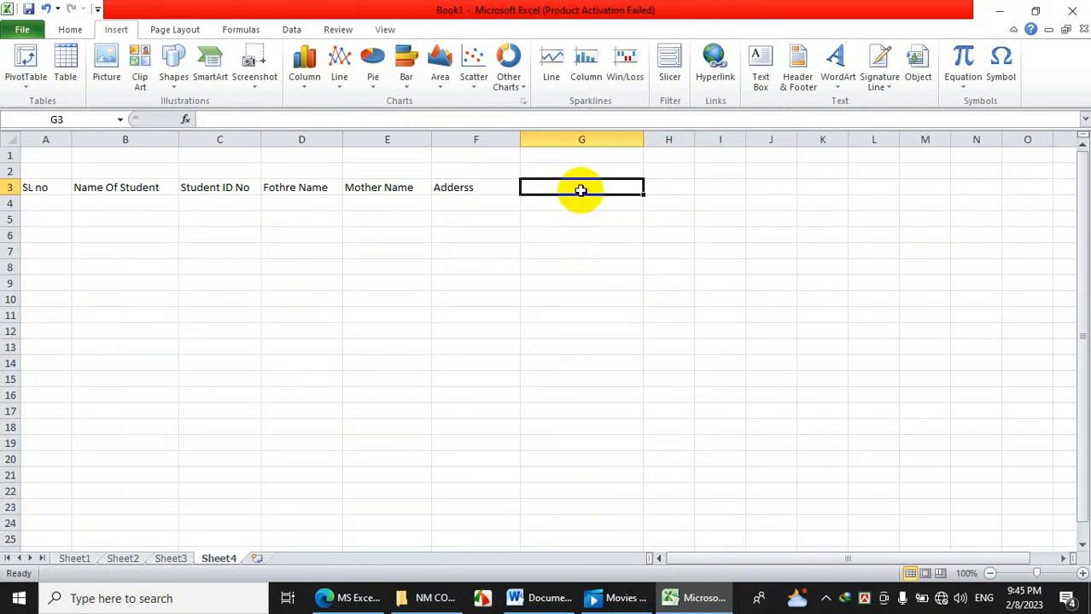
{"action": "type", "text": "P"}
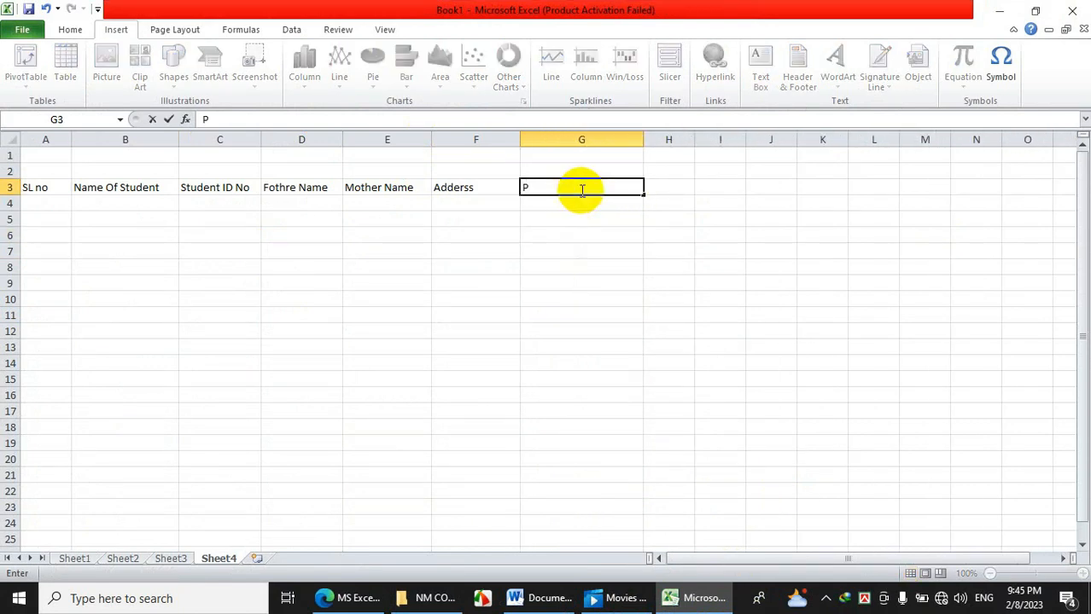
{"action": "type", "text": "hone NOe"}
{"action": "key", "text": "BackSpace"}
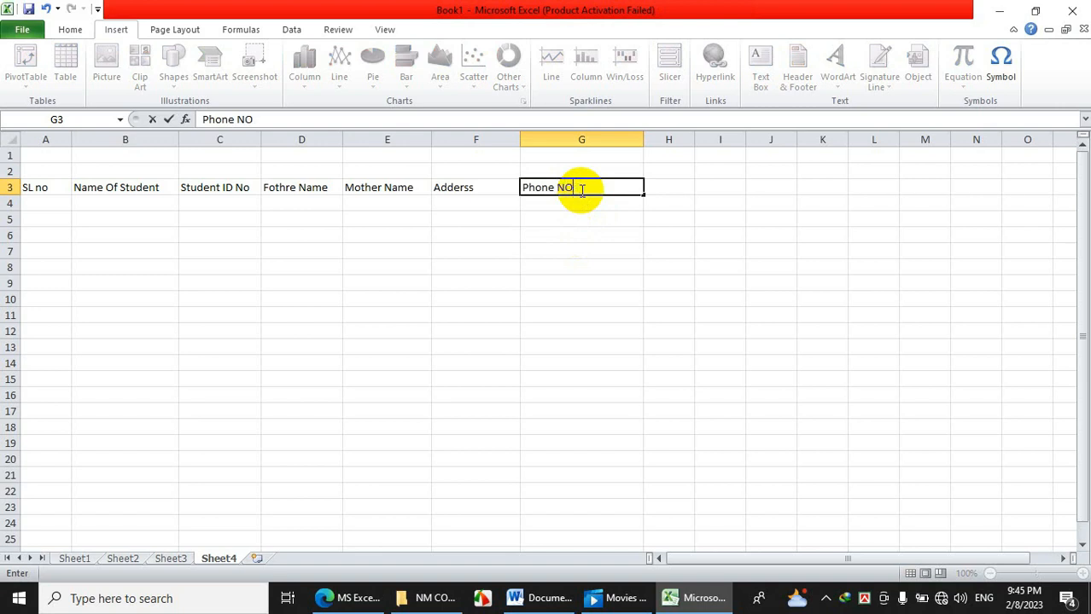
{"action": "left_click", "coordinate": [120, 223]}
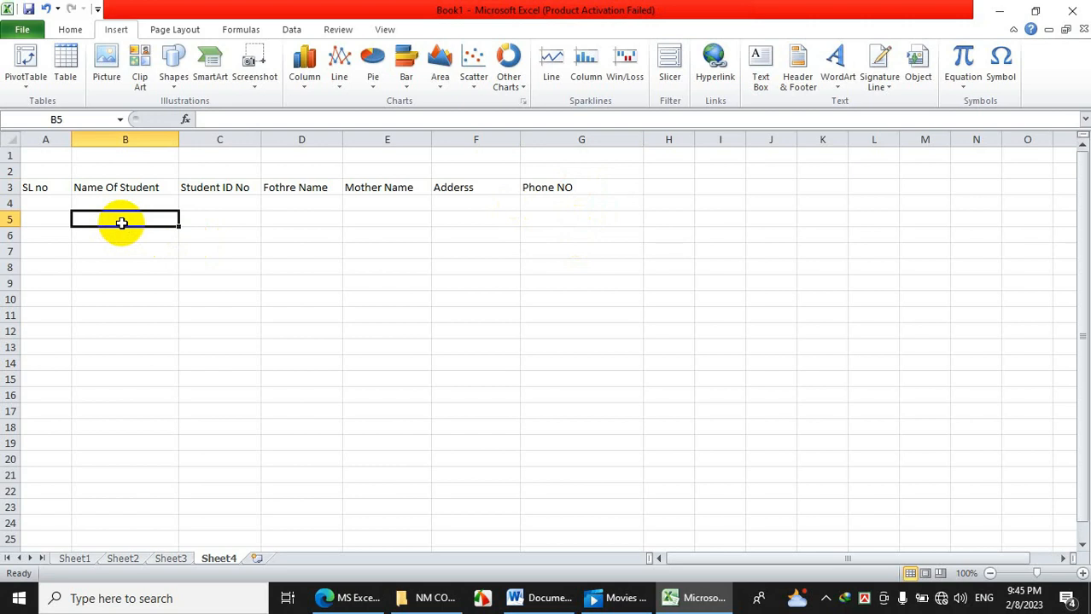
Select the row 3 heading cells from A3 across to G3.
{"action": "left_click", "coordinate": [54, 202]}
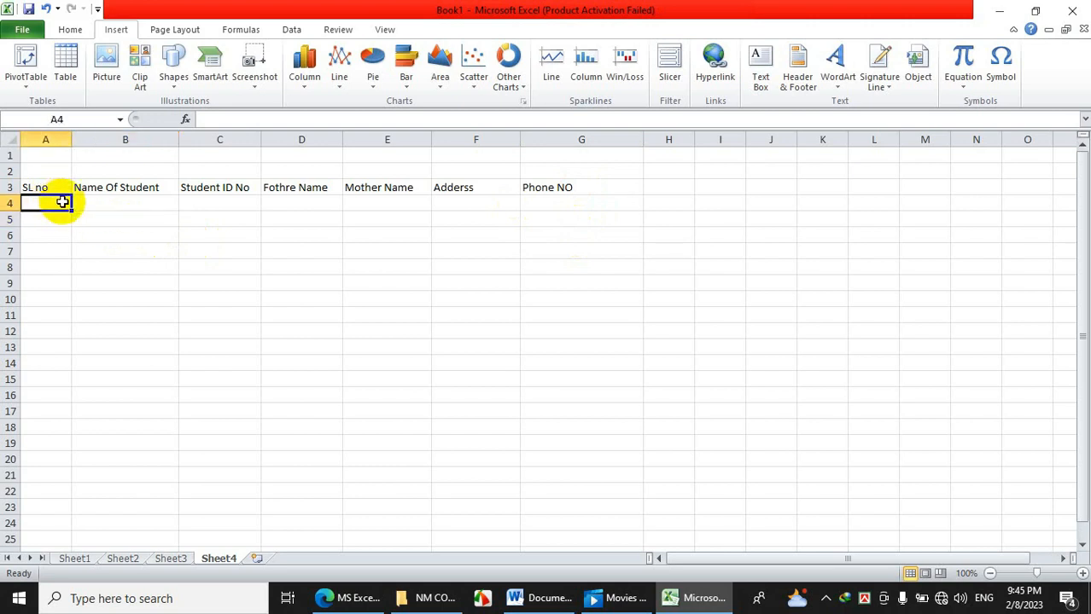
{"action": "left_click", "coordinate": [38, 189]}
{"action": "left_click_drag", "start_coordinate": [37, 190], "coordinate": [574, 187]}
{"action": "left_click_drag", "start_coordinate": [452, 267], "coordinate": [346, 271]}
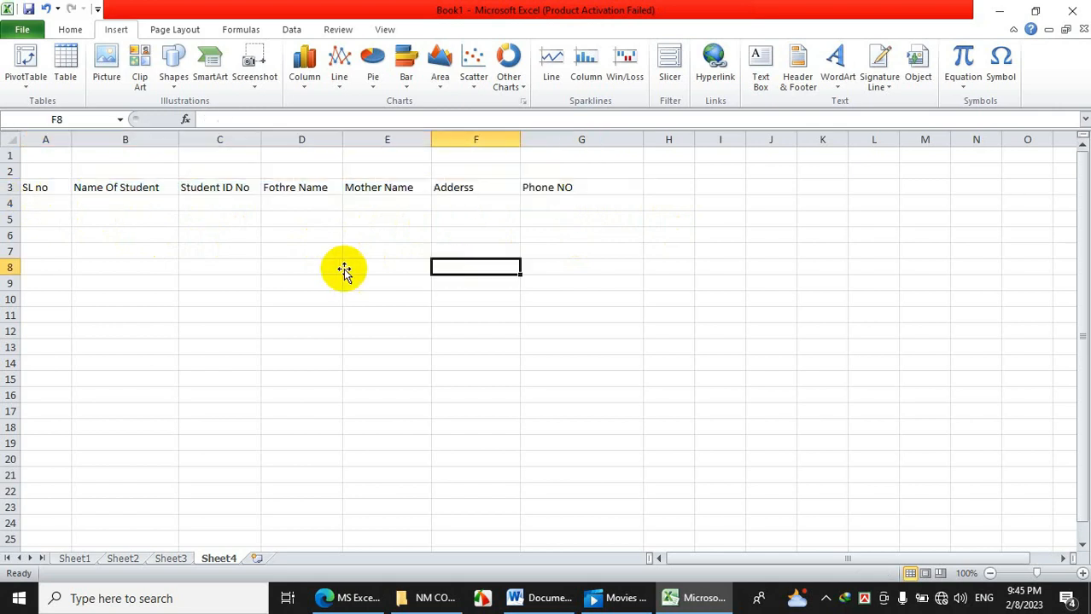
Enter 1 in A4 and 2 in A5, then select A4:A5.
{"action": "left_click", "coordinate": [54, 207]}
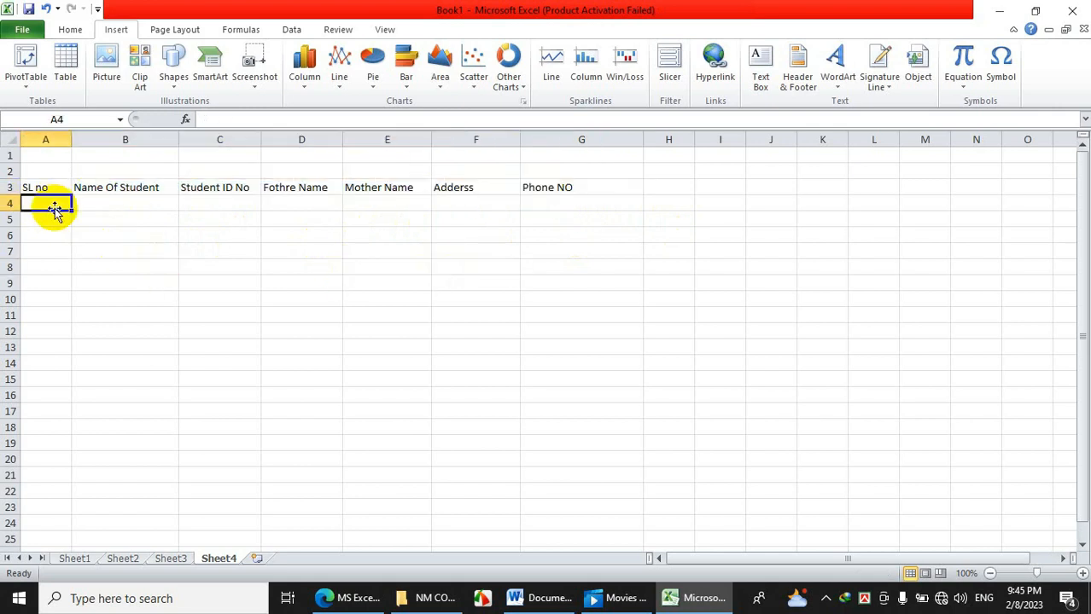
{"action": "type", "text": "1"}
{"action": "left_click", "coordinate": [54, 221]}
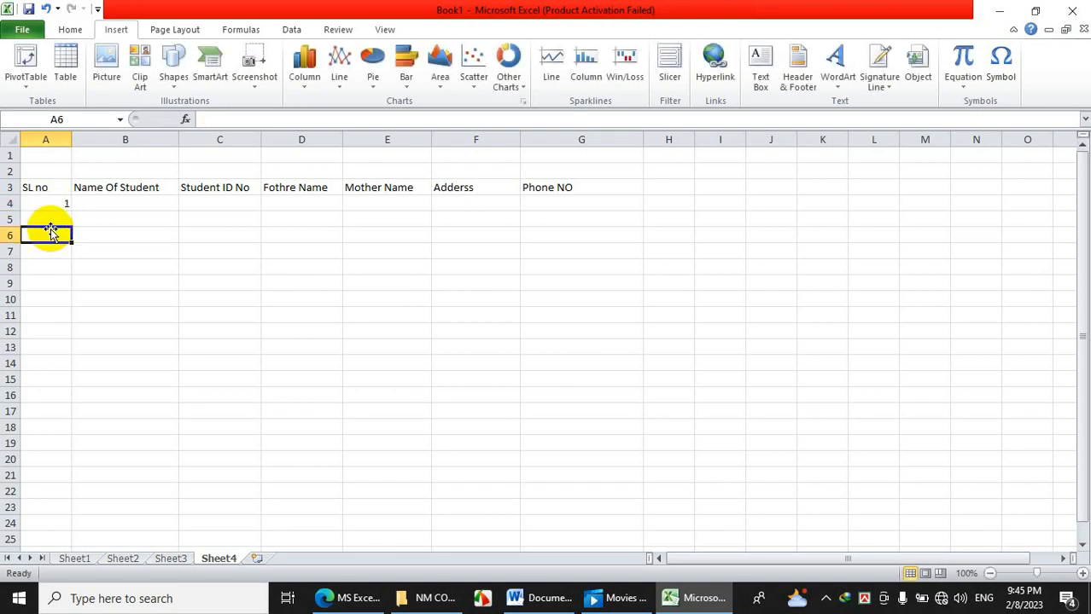
{"action": "type", "text": "2"}
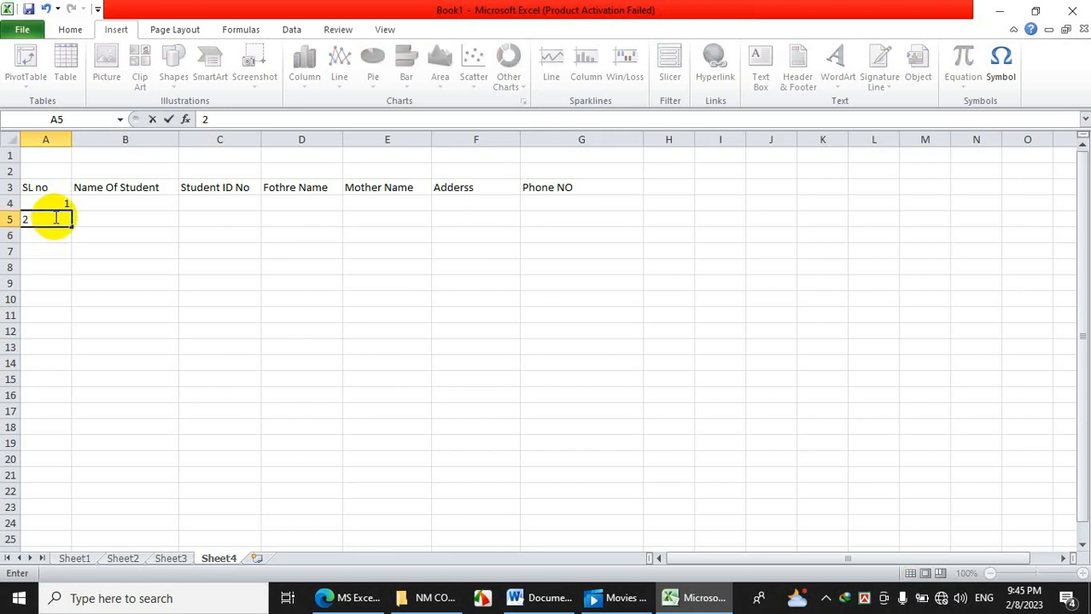
{"action": "left_click", "coordinate": [111, 254]}
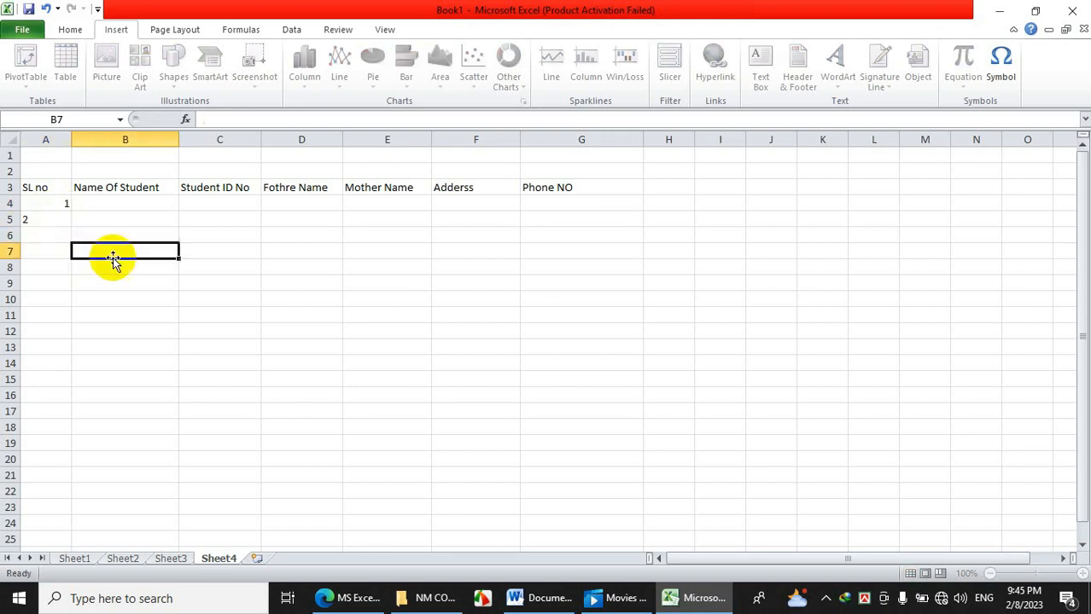
{"action": "left_click", "coordinate": [60, 234]}
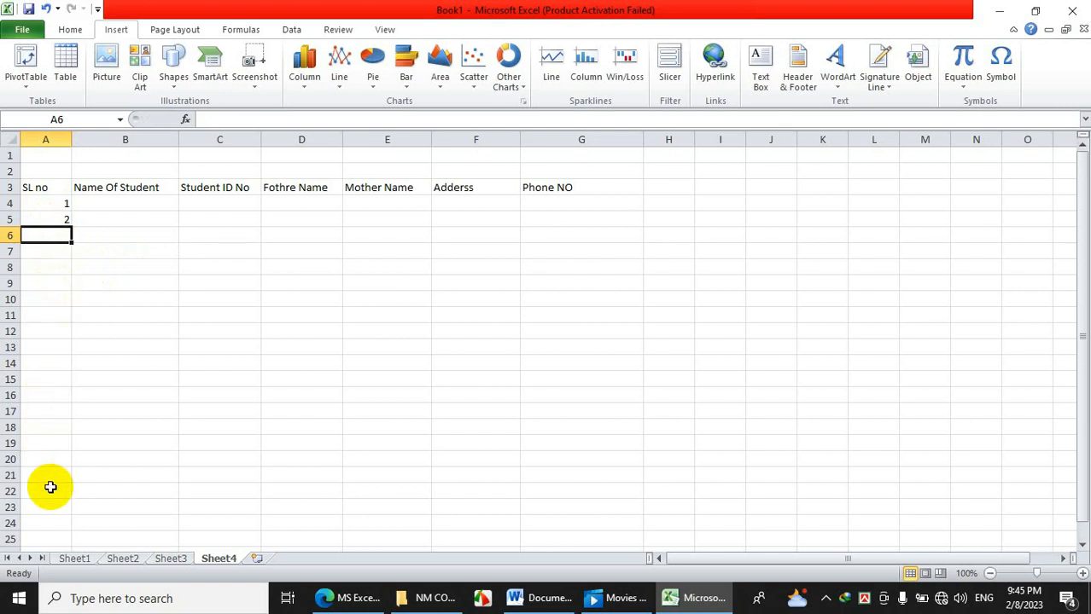
{"action": "left_click", "coordinate": [119, 279]}
{"action": "left_click", "coordinate": [51, 202]}
{"action": "left_click_drag", "start_coordinate": [47, 210], "coordinate": [43, 215]}
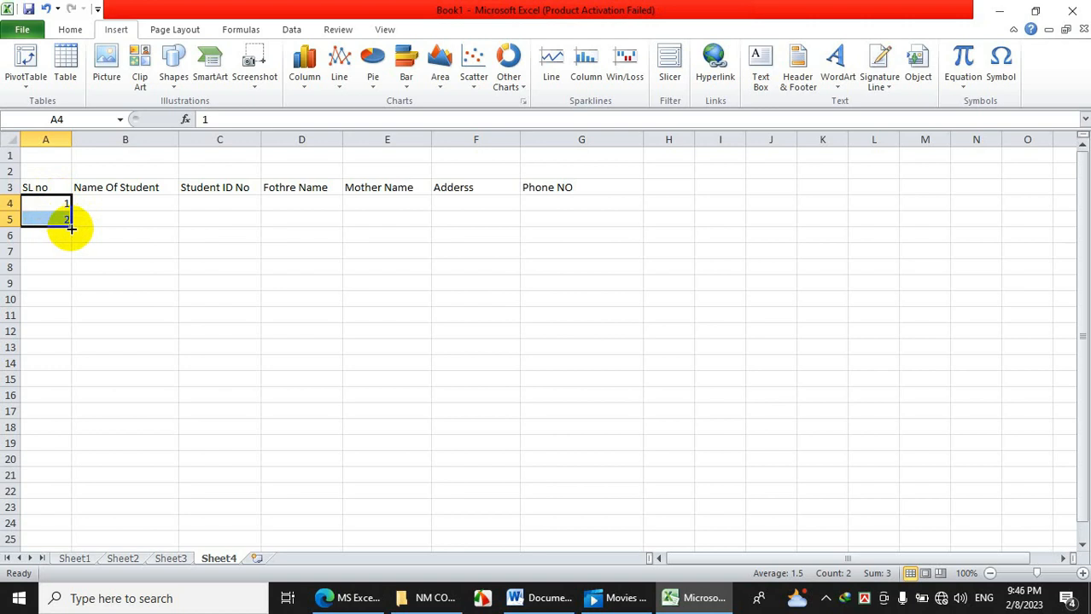
Fill the A4:A5 series down to A23 so serial numbers run 1 to 20.
{"action": "left_click_drag", "start_coordinate": [71, 227], "coordinate": [62, 514]}
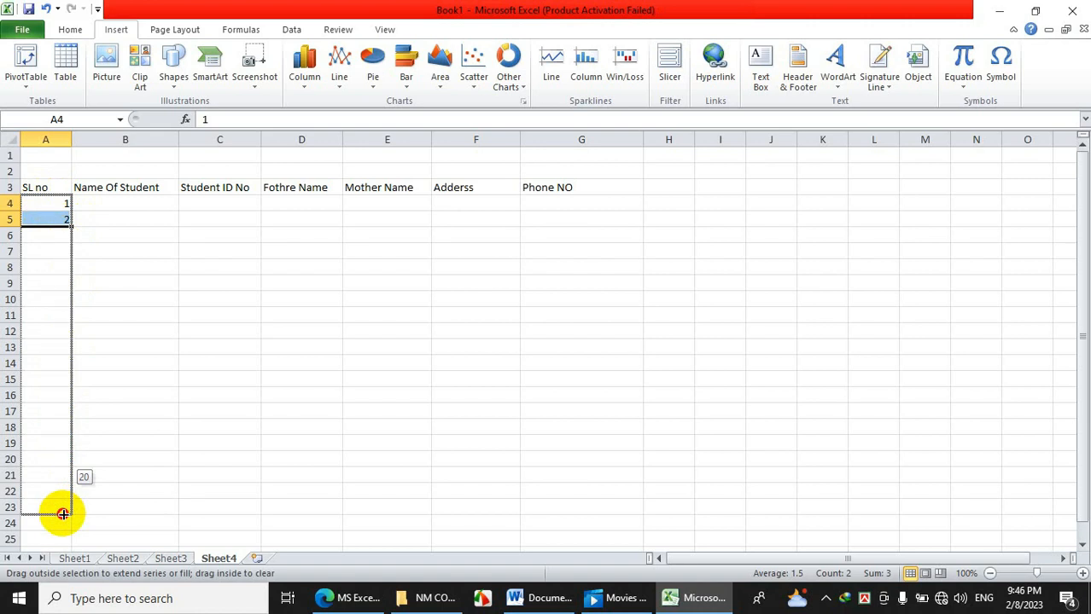
{"action": "left_click_drag", "start_coordinate": [62, 514], "coordinate": [62, 513]}
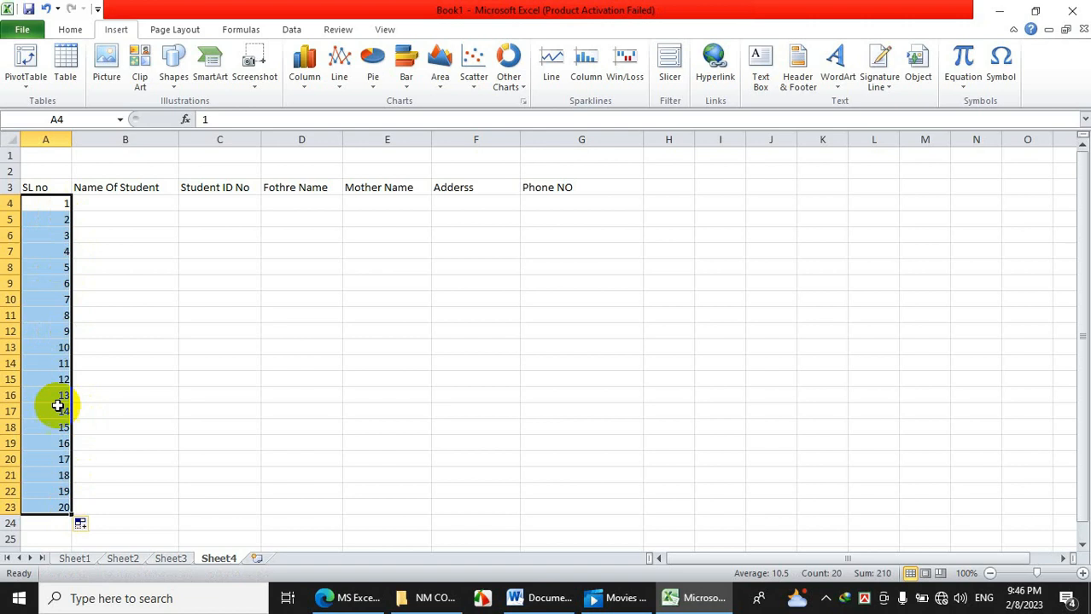
{"action": "left_click", "coordinate": [108, 337]}
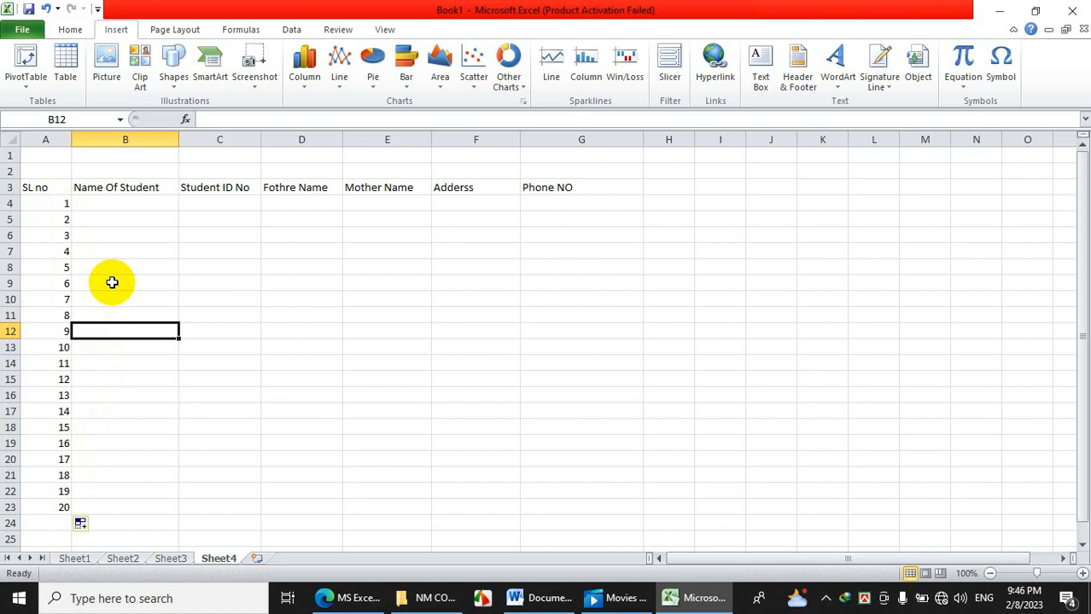
Narrow column A and type two students' full names into B4 and B5.
{"action": "left_click_drag", "start_coordinate": [72, 140], "coordinate": [52, 139]}
{"action": "left_click", "coordinate": [108, 202]}
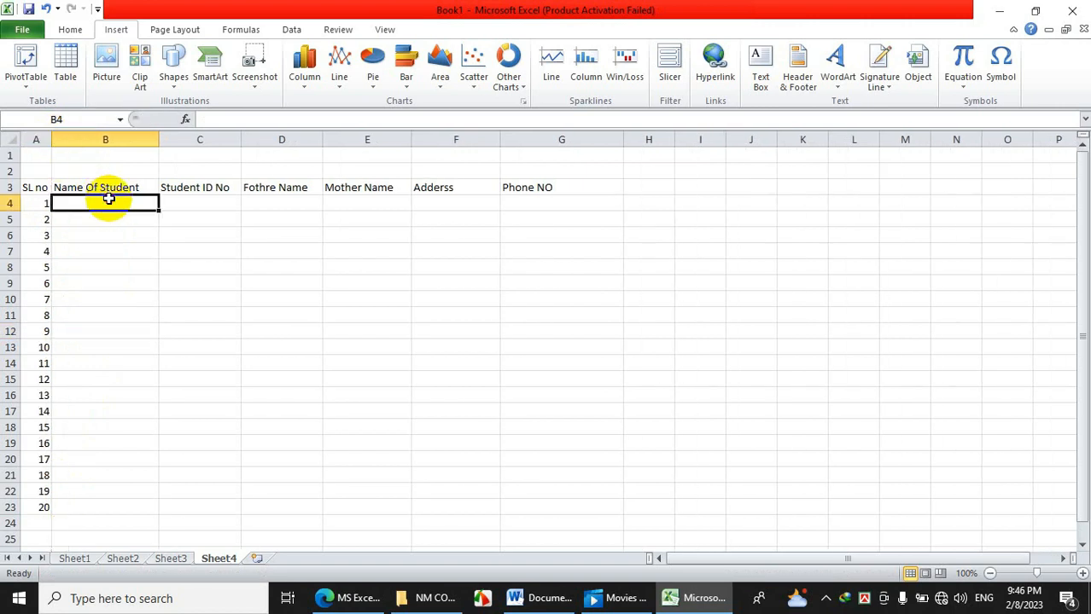
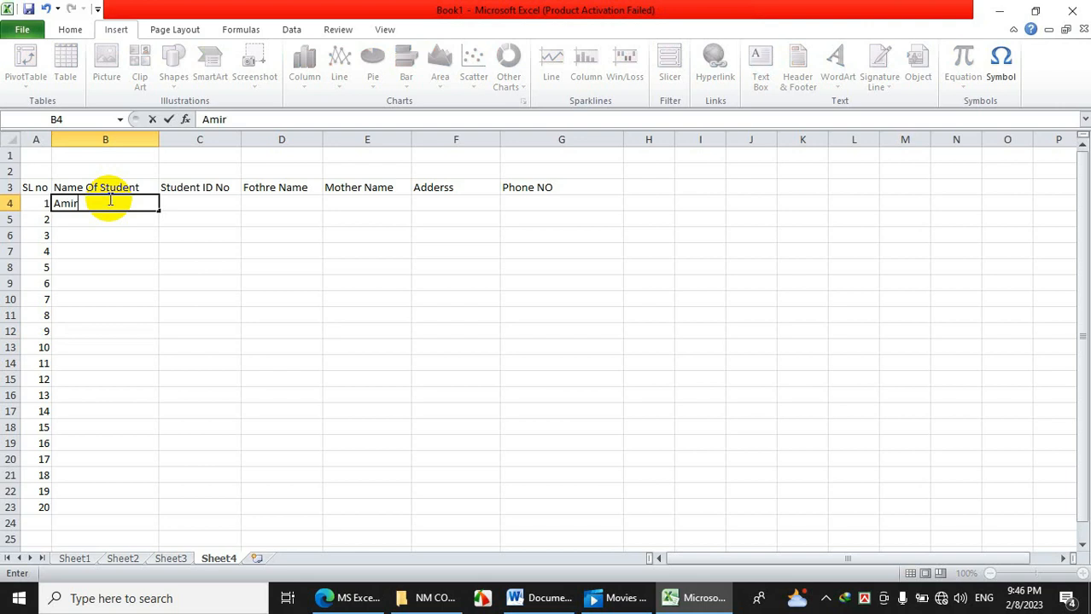
{"action": "key", "text": "Return"}
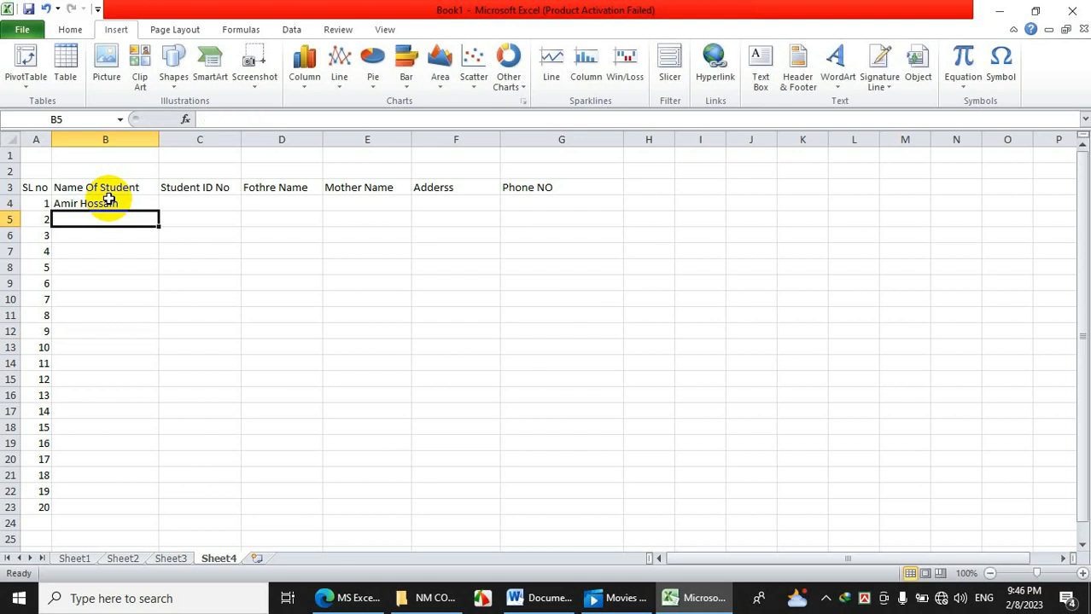
{"action": "type", "text": "Klam"}
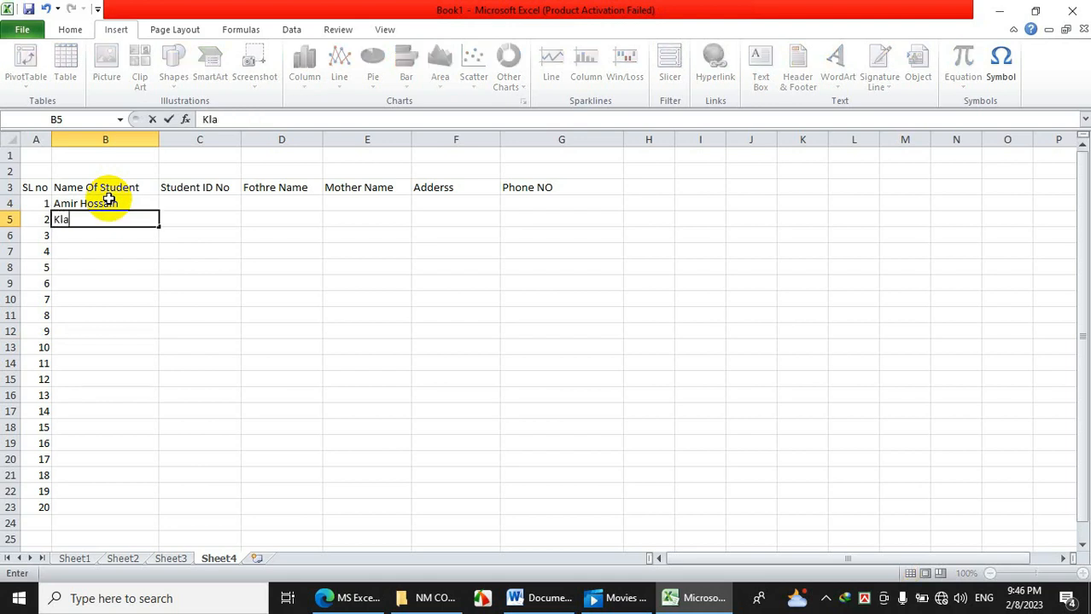
{"action": "key", "text": "BackSpace"}
{"action": "key", "text": "BackSpace"}
{"action": "key", "text": "BackSpace"}
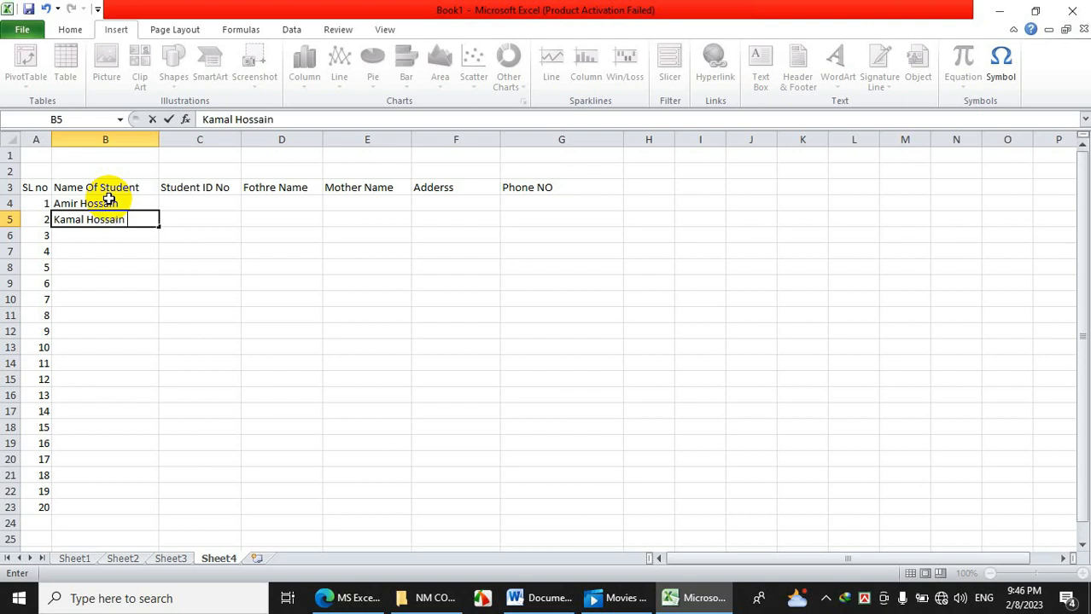
Copy the two student names in B4:B5 and paste them repeatedly down column B through row 23.
{"action": "left_click", "coordinate": [109, 199]}
{"action": "left_click", "coordinate": [112, 246]}
{"action": "mouse_move", "coordinate": [107, 206]}
{"action": "left_mouse_down"}
{"action": "mouse_move", "coordinate": [101, 228]}
{"action": "mouse_move", "coordinate": [102, 218]}
{"action": "left_mouse_up"}
{"action": "right_click", "coordinate": [103, 218]}
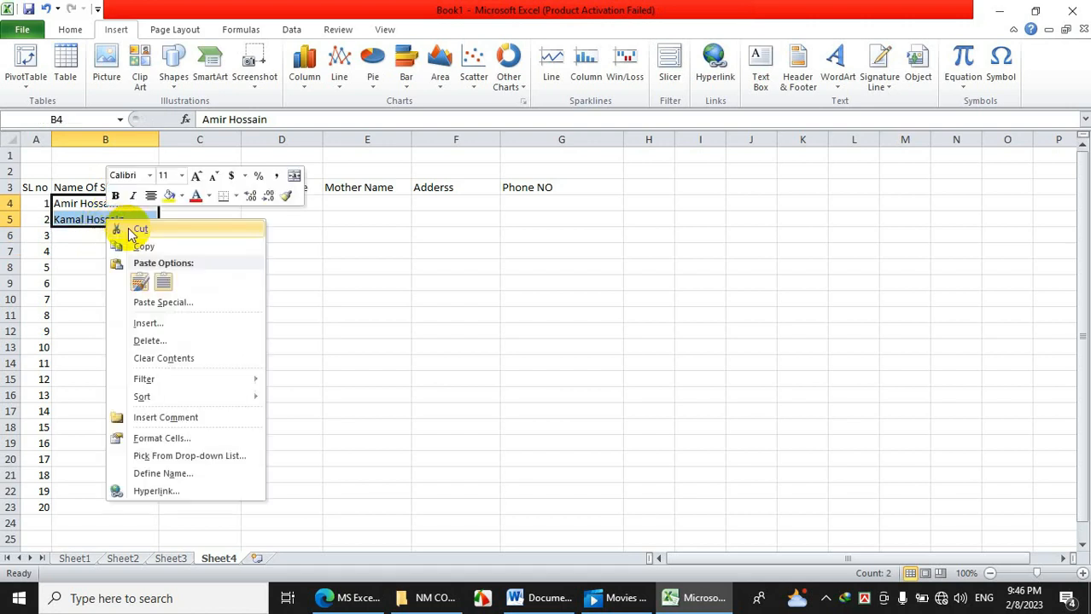
{"action": "left_click", "coordinate": [88, 236]}
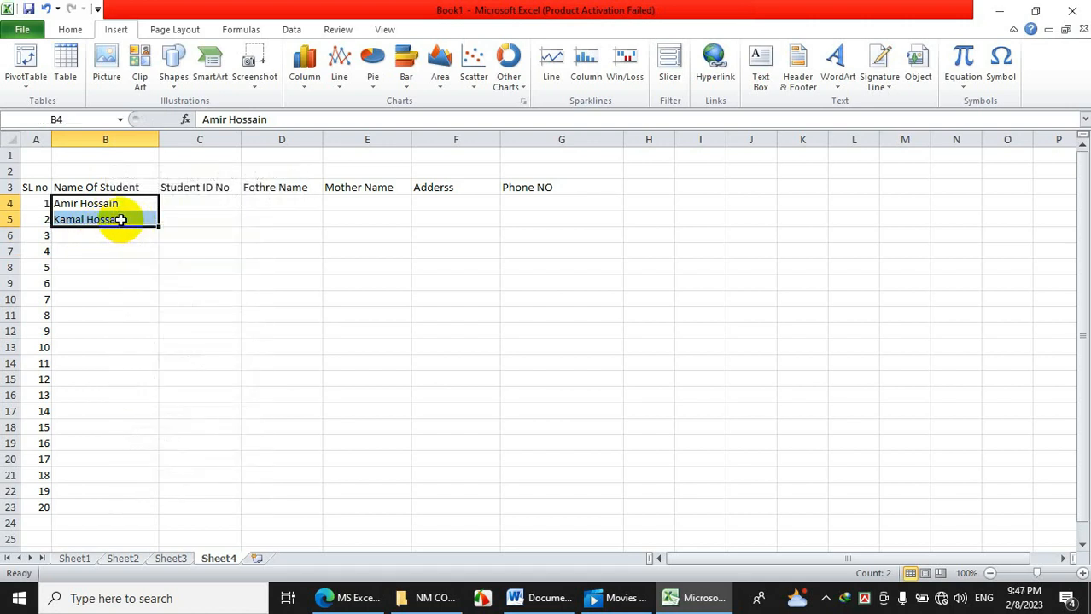
{"action": "right_click", "coordinate": [121, 220]}
{"action": "left_click", "coordinate": [136, 248]}
{"action": "left_click", "coordinate": [103, 236]}
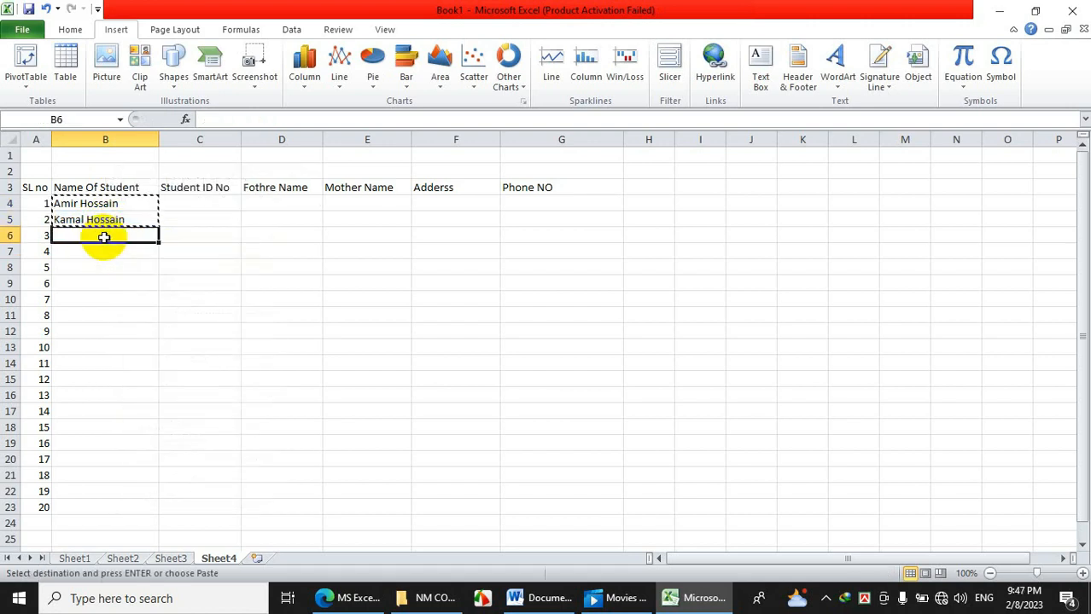
{"action": "key", "text": "ctrl+v"}
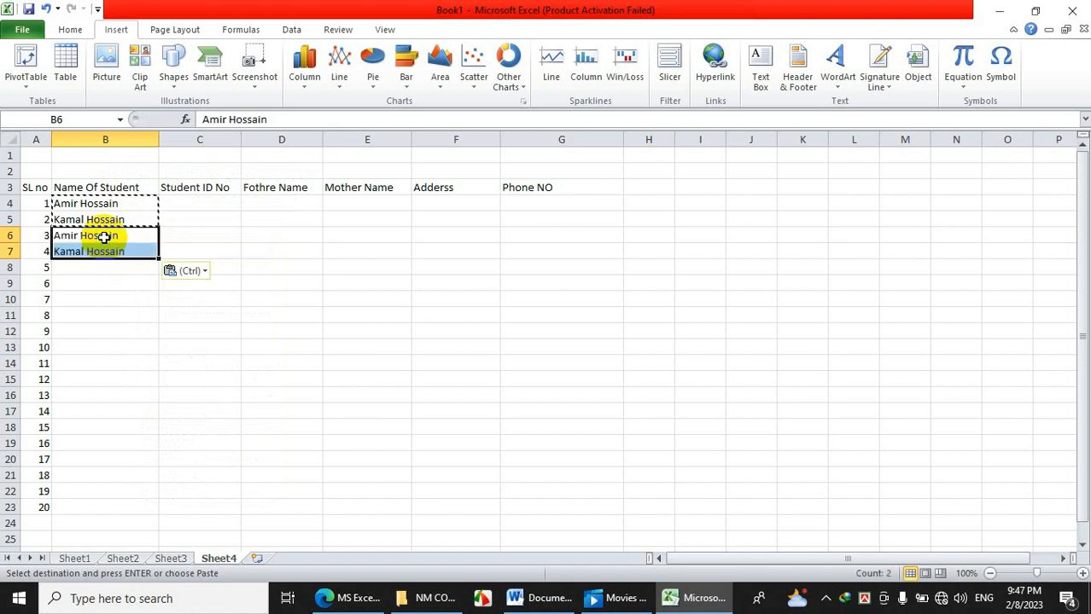
{"action": "left_click", "coordinate": [103, 268]}
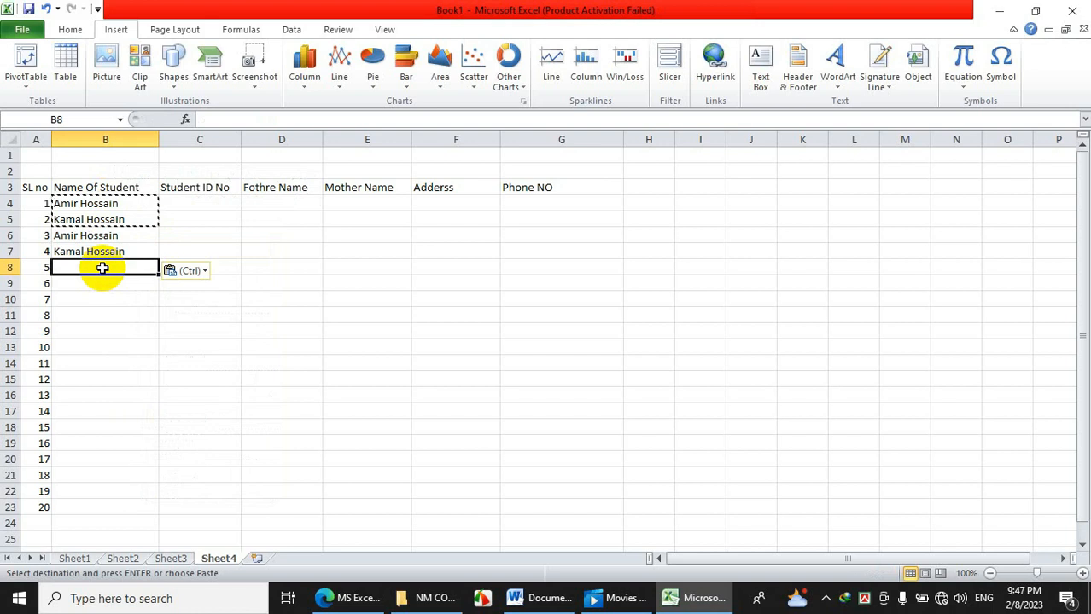
{"action": "key", "text": "ctrl"}
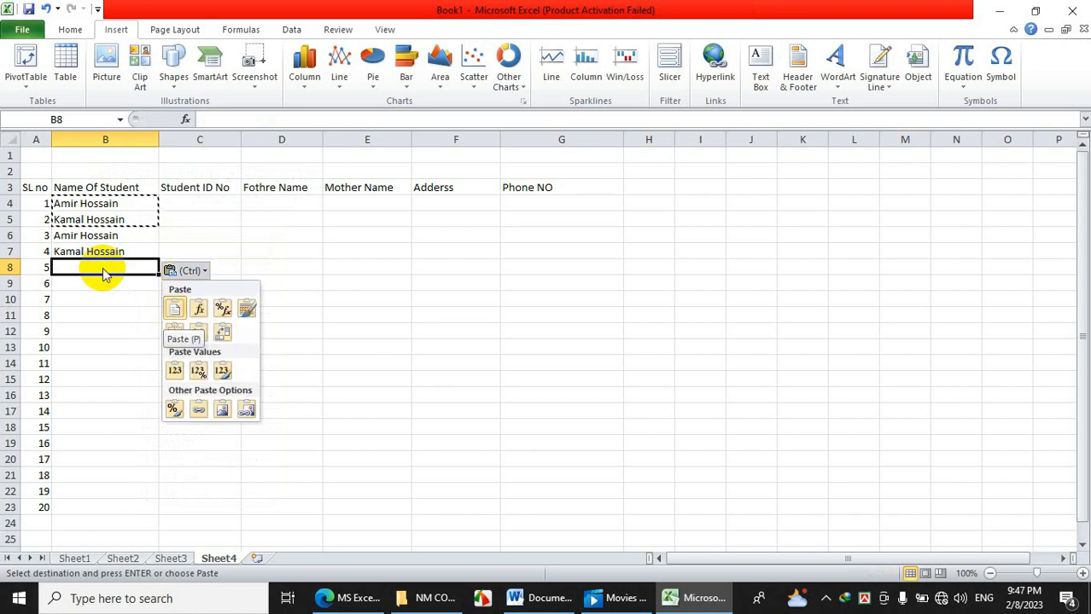
{"action": "left_click_drag", "start_coordinate": [102, 268], "coordinate": [88, 507]}
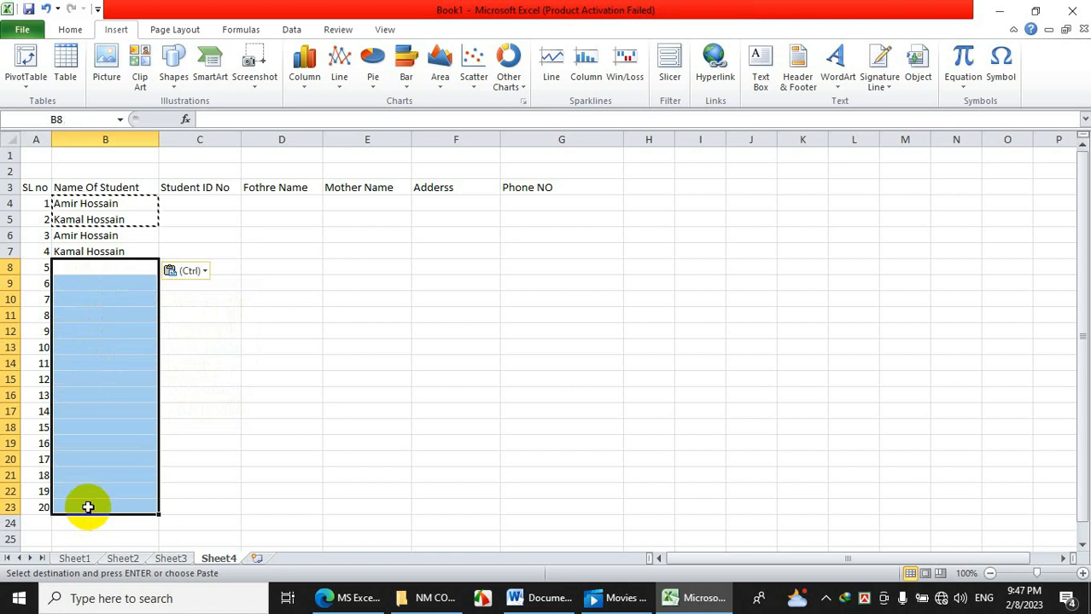
{"action": "key", "text": "ctrl+v"}
{"action": "left_click", "coordinate": [220, 375]}
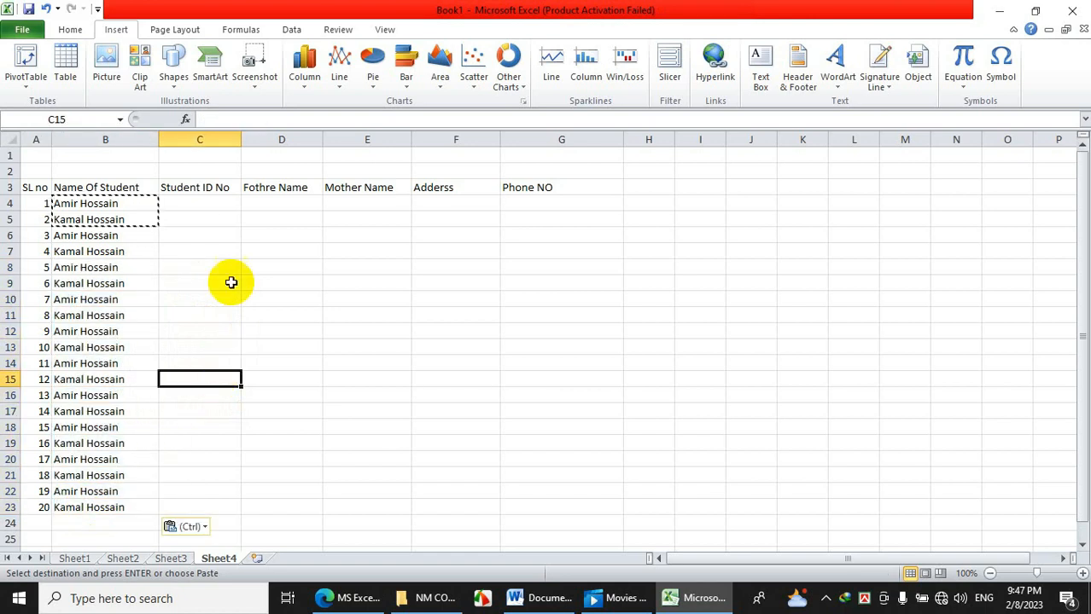
Re-copy the names in B4:B5 and paste them again into B6:B7 and B8:B9.
{"action": "left_click", "coordinate": [213, 213]}
{"action": "left_click", "coordinate": [213, 203]}
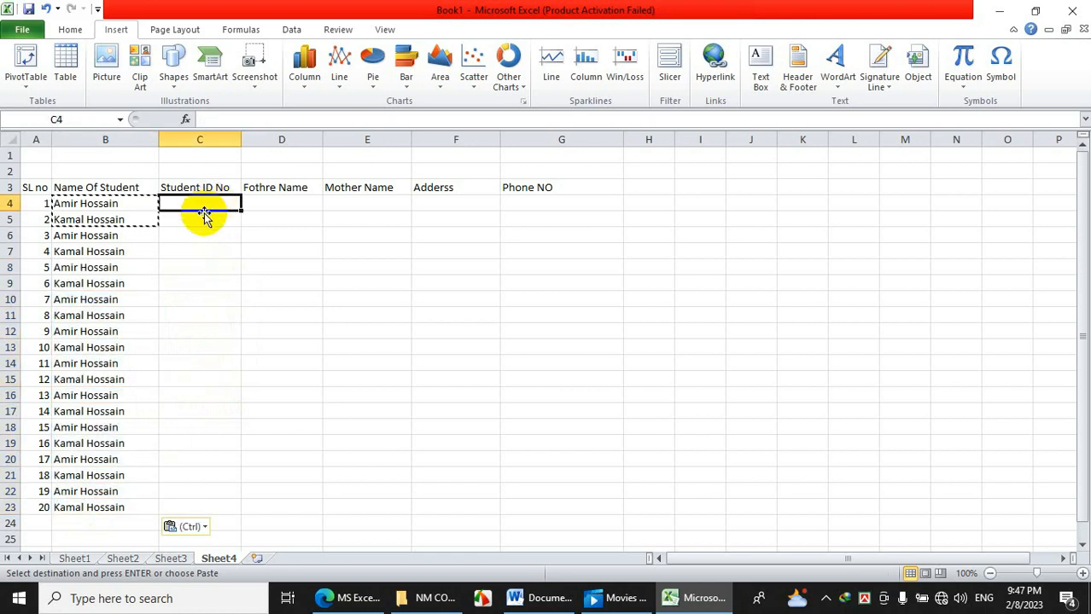
{"action": "left_click_drag", "start_coordinate": [145, 204], "coordinate": [115, 217]}
{"action": "right_click", "coordinate": [115, 215]}
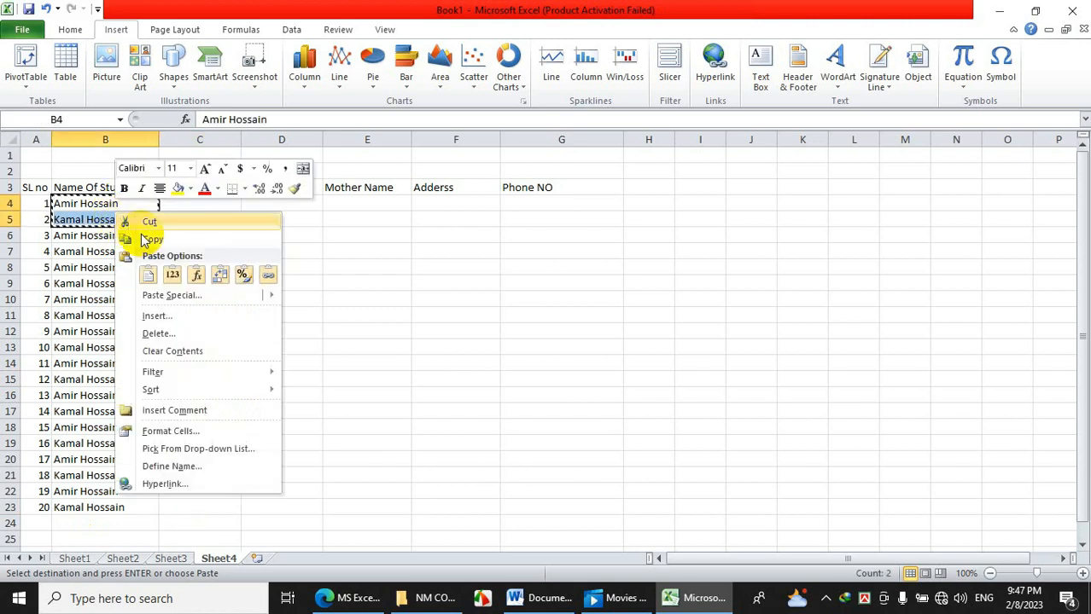
{"action": "left_click", "coordinate": [129, 240]}
{"action": "right_click", "coordinate": [117, 237]}
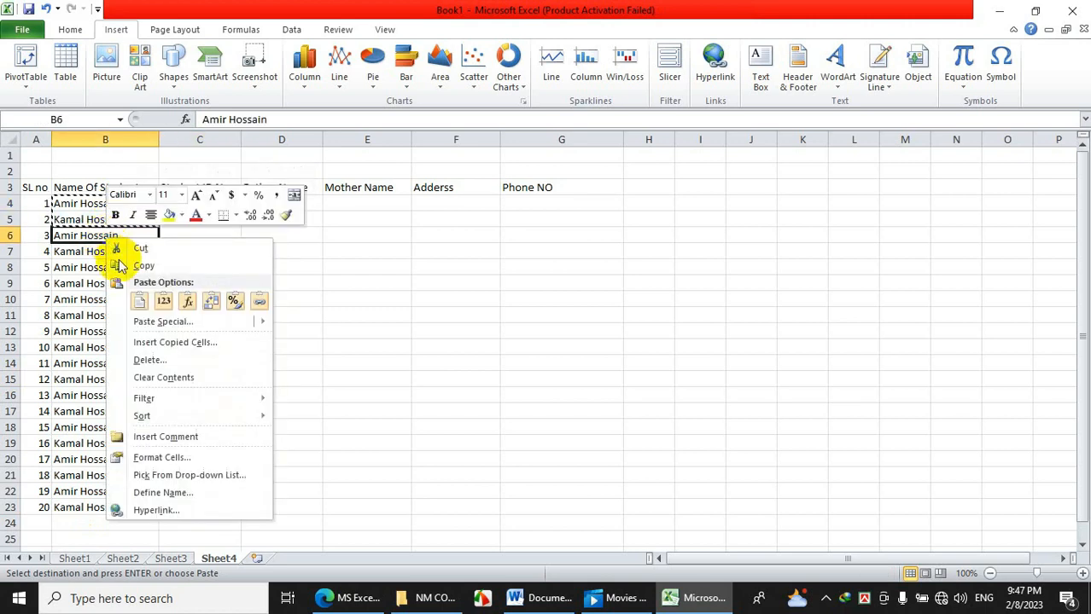
{"action": "left_click", "coordinate": [137, 302]}
{"action": "left_click", "coordinate": [75, 268]}
{"action": "right_click", "coordinate": [74, 268]}
{"action": "left_click", "coordinate": [103, 326]}
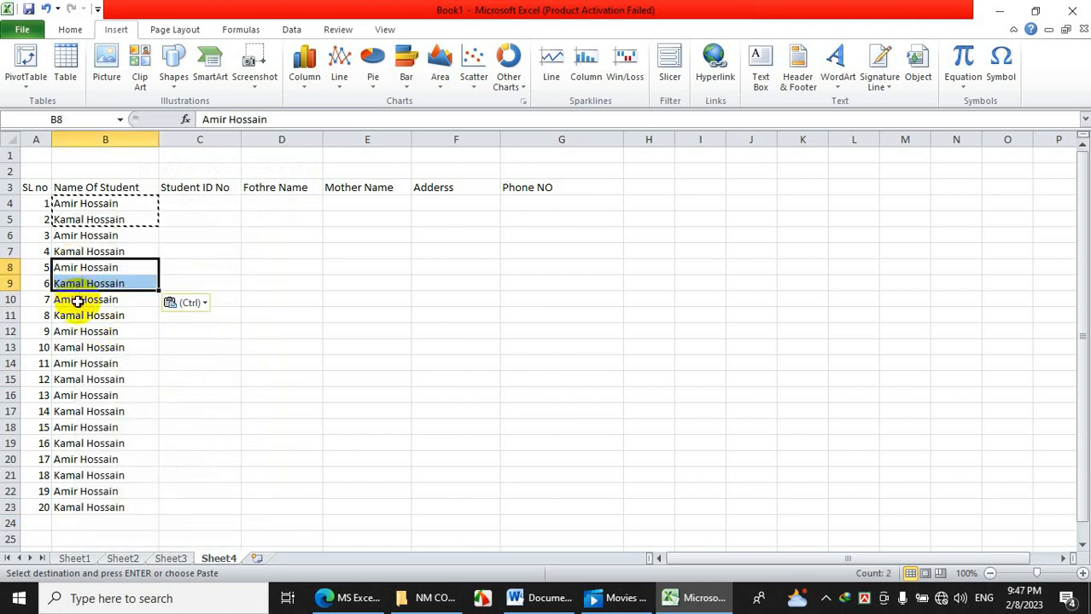
{"action": "left_click", "coordinate": [81, 301]}
{"action": "left_click", "coordinate": [136, 236]}
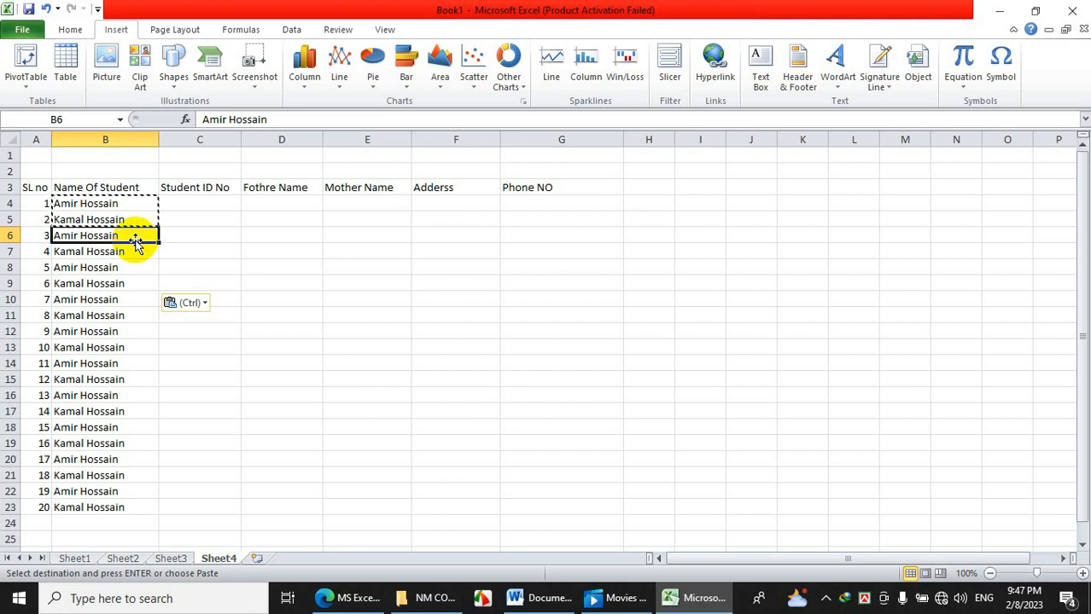
Enter the Student IDs 121, 143 and 129 in C4:C6.
{"action": "left_click", "coordinate": [209, 204]}
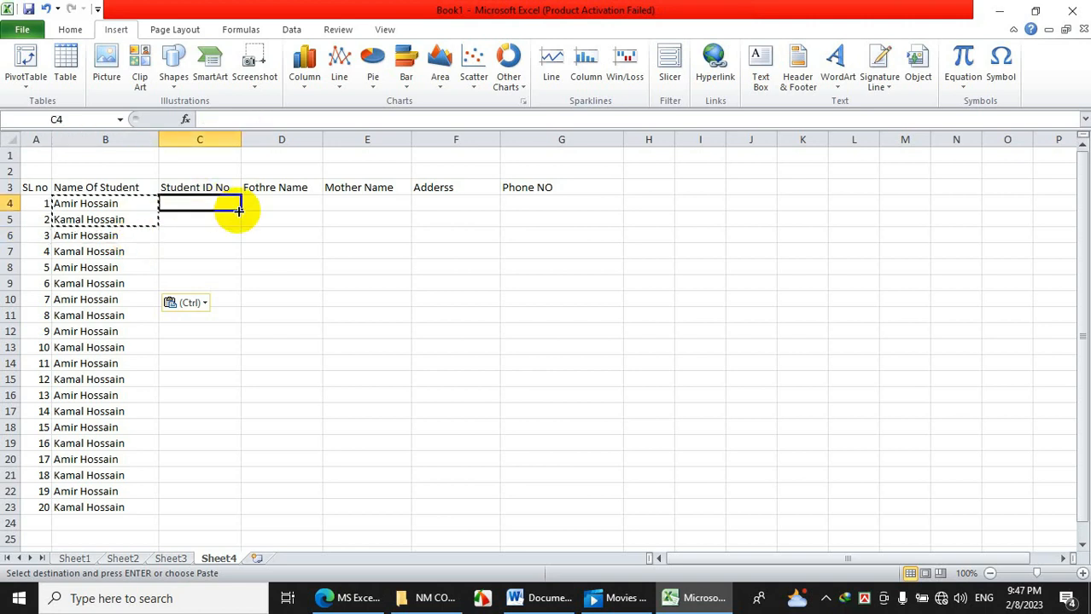
{"action": "type", "text": "121"}
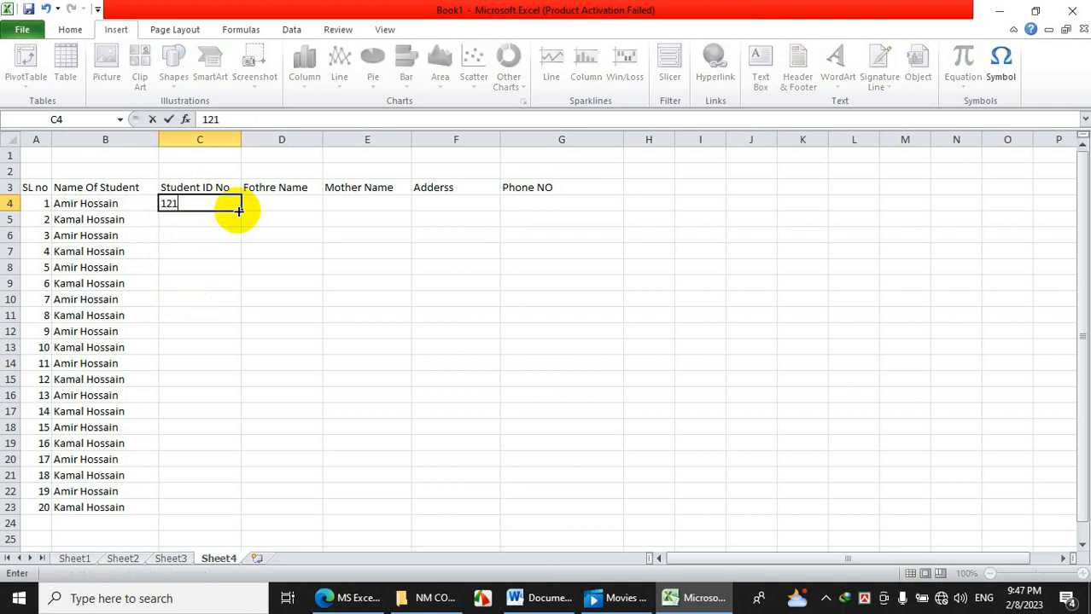
{"action": "type", "text": "]\\"}
{"action": "key", "text": "BackSpace"}
{"action": "key", "text": "BackSpace"}
{"action": "key", "text": "Return"}
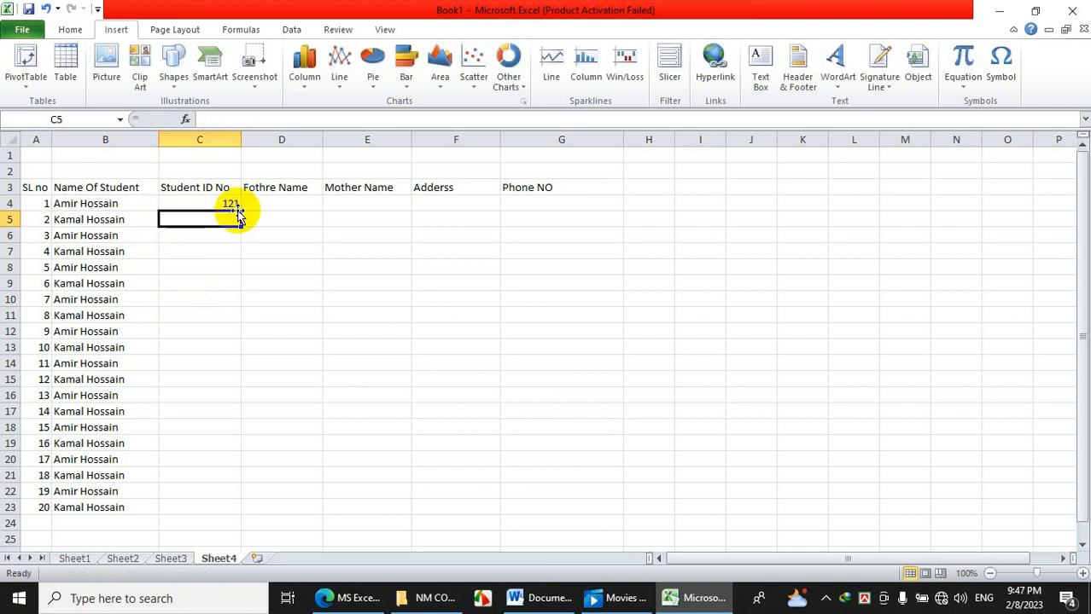
{"action": "type", "text": "143"}
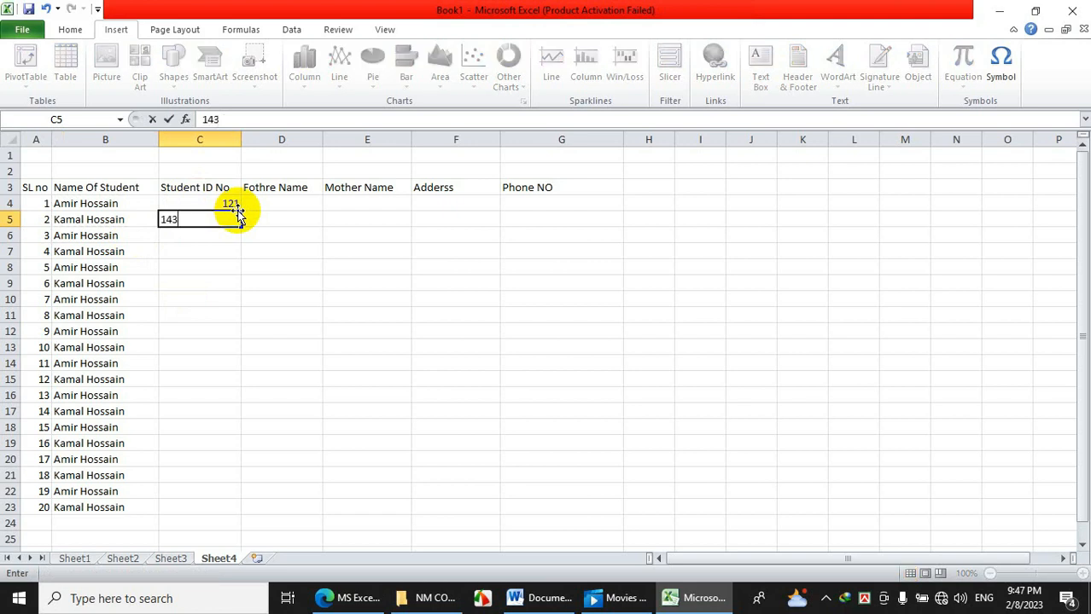
{"action": "key", "text": "Return"}
{"action": "type", "text": "129"}
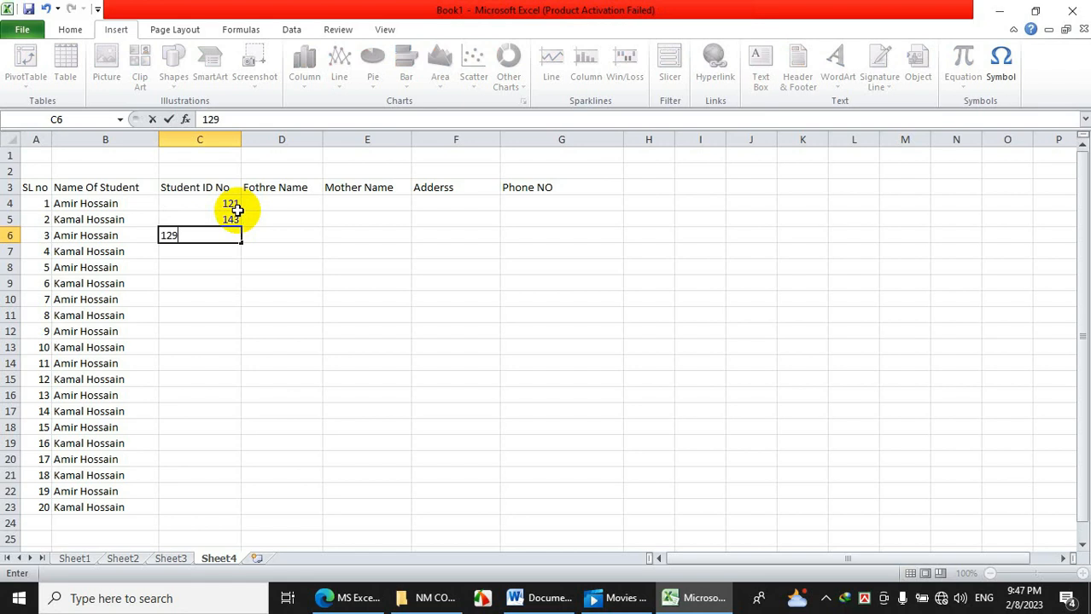
{"action": "key", "text": "Return"}
Copy the three IDs and paste them into C7, C10, C13 and C16.
{"action": "left_click_drag", "start_coordinate": [238, 204], "coordinate": [237, 231]}
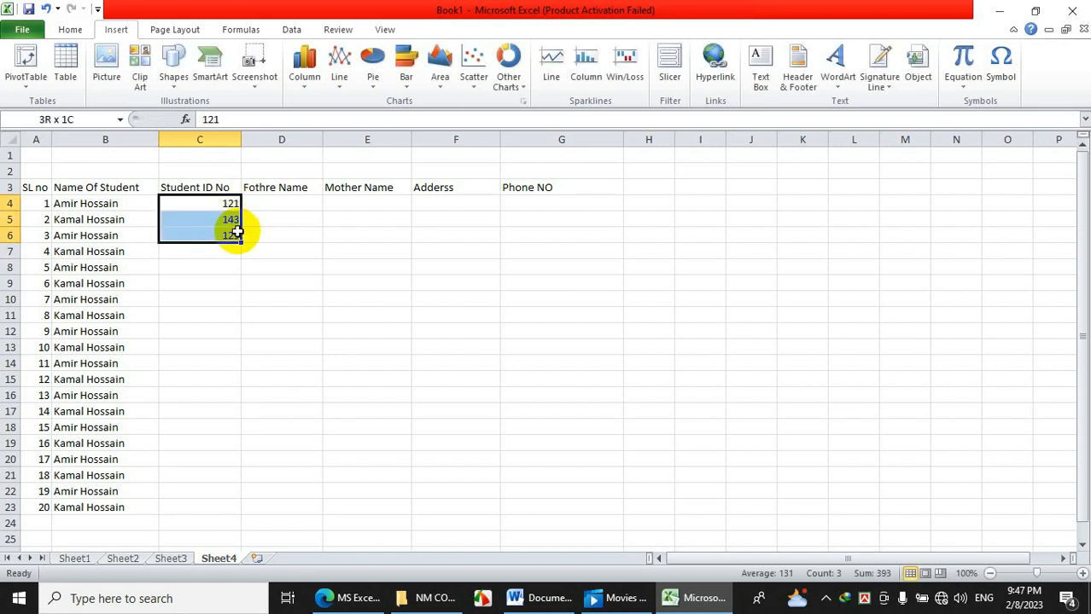
{"action": "right_click", "coordinate": [229, 236]}
{"action": "left_click", "coordinate": [231, 265]}
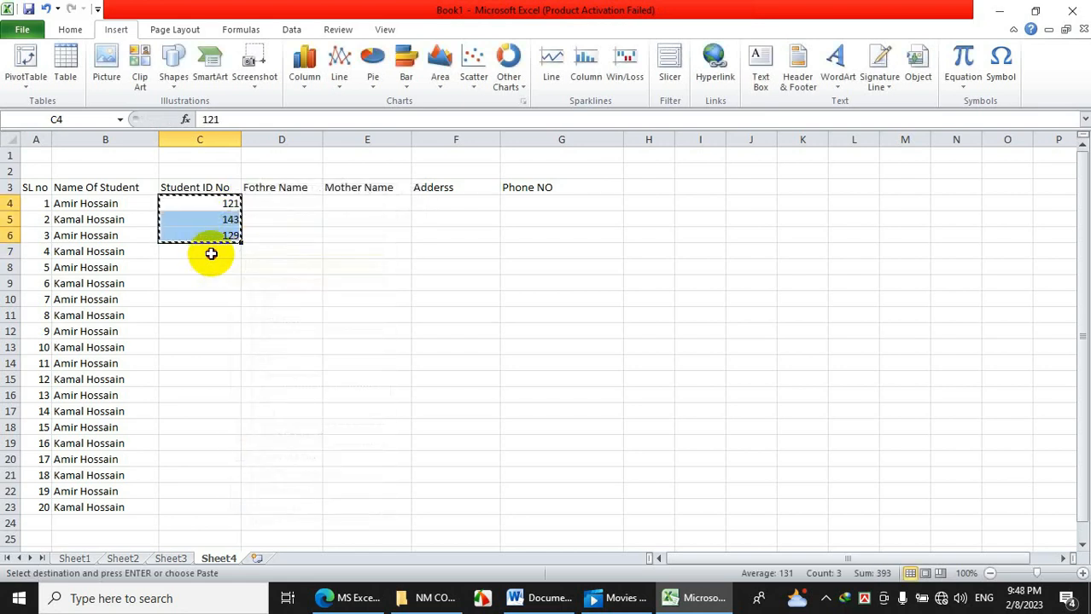
{"action": "right_click", "coordinate": [208, 251]}
{"action": "left_click", "coordinate": [245, 316]}
{"action": "left_click", "coordinate": [192, 299]}
{"action": "right_click", "coordinate": [195, 299]}
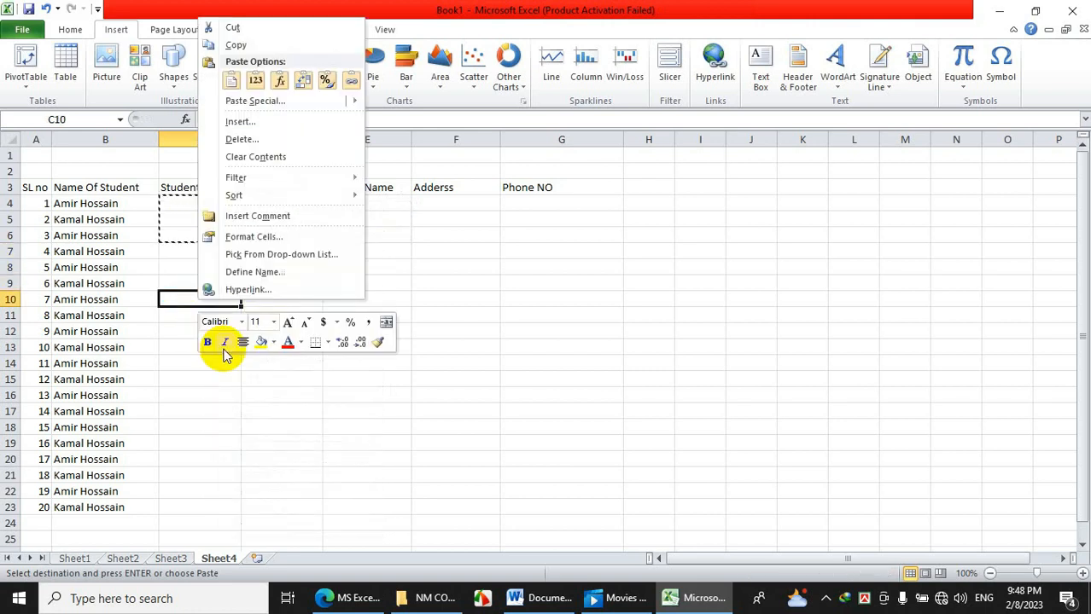
{"action": "left_click", "coordinate": [232, 80]}
{"action": "left_click", "coordinate": [216, 355]}
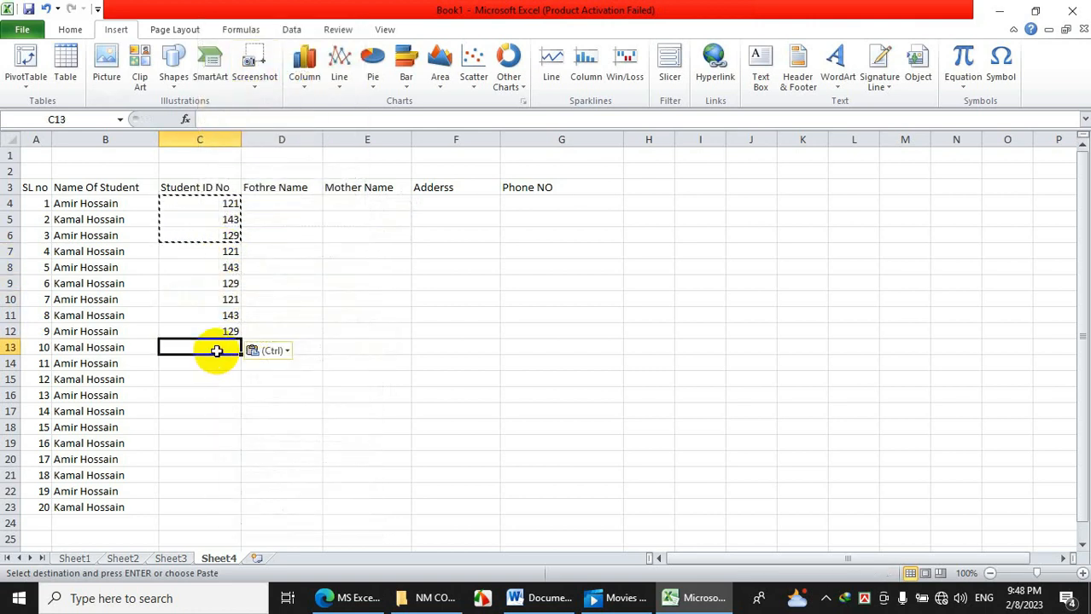
{"action": "right_click", "coordinate": [217, 350]}
{"action": "left_click", "coordinate": [251, 128]}
{"action": "left_click", "coordinate": [214, 396]}
{"action": "right_click", "coordinate": [215, 396]}
{"action": "left_click", "coordinate": [251, 179]}
Paste the IDs into C19 and C22, then delete the extra 129 in C24.
{"action": "left_click", "coordinate": [189, 444]}
{"action": "right_click", "coordinate": [189, 446]}
{"action": "left_click", "coordinate": [226, 229]}
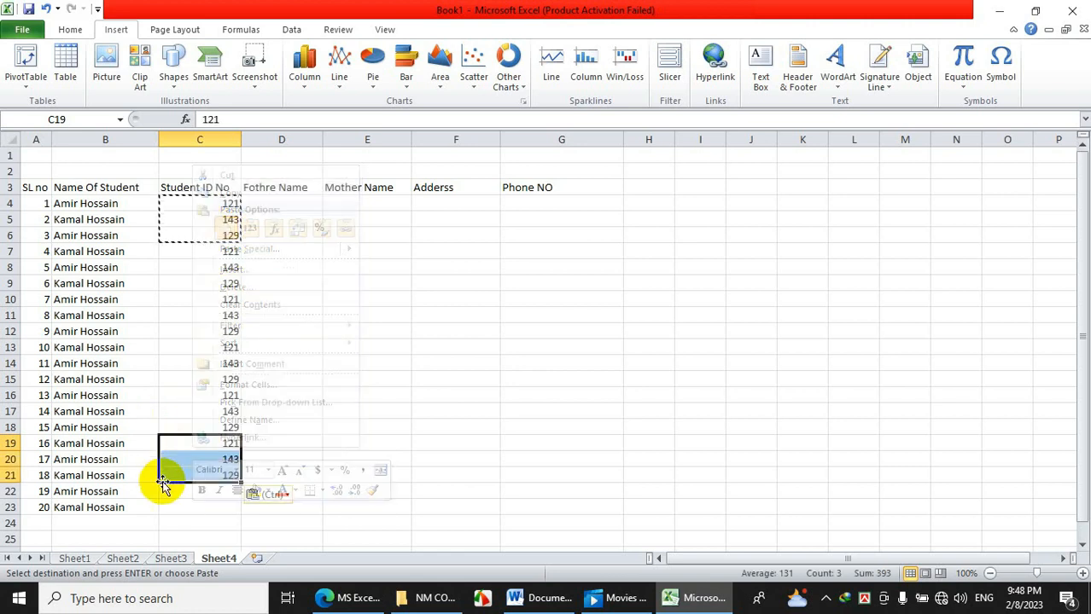
{"action": "left_click", "coordinate": [180, 491]}
{"action": "right_click", "coordinate": [179, 491]}
{"action": "left_click", "coordinate": [214, 273]}
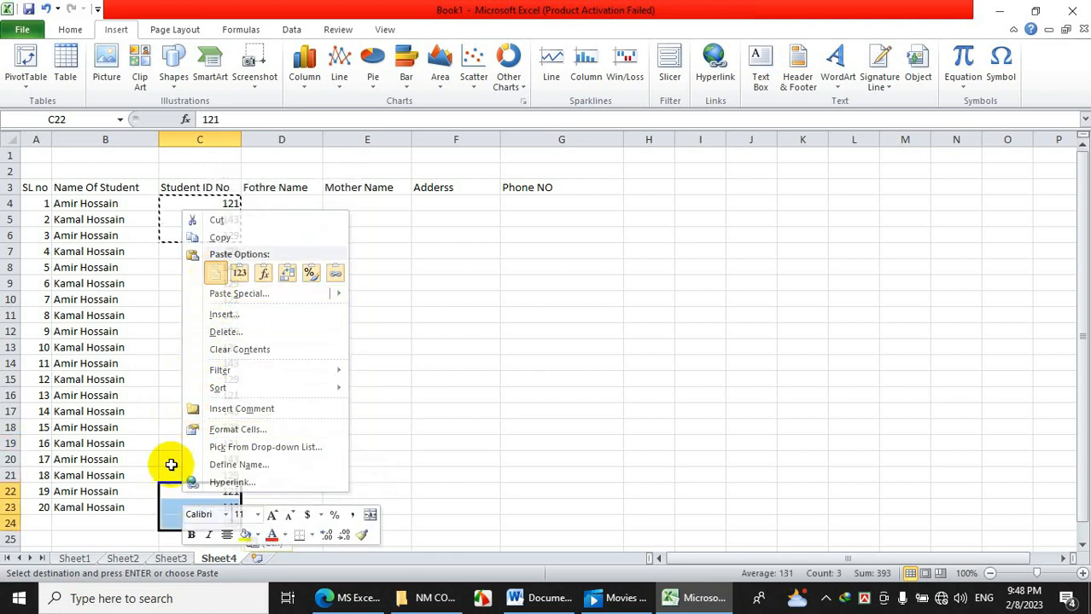
{"action": "left_click", "coordinate": [201, 526]}
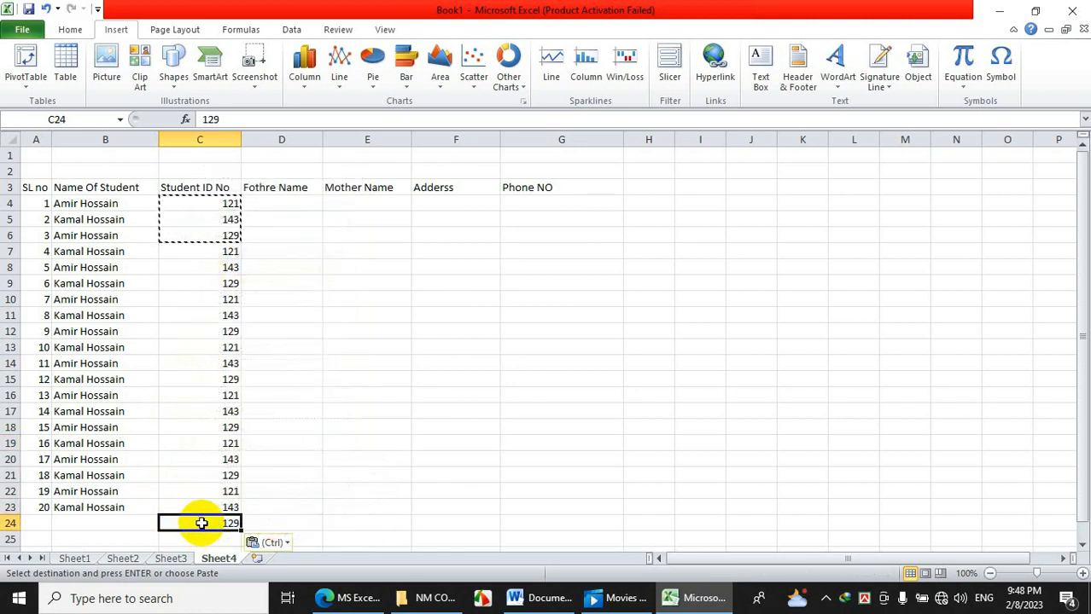
{"action": "key", "text": "Delete"}
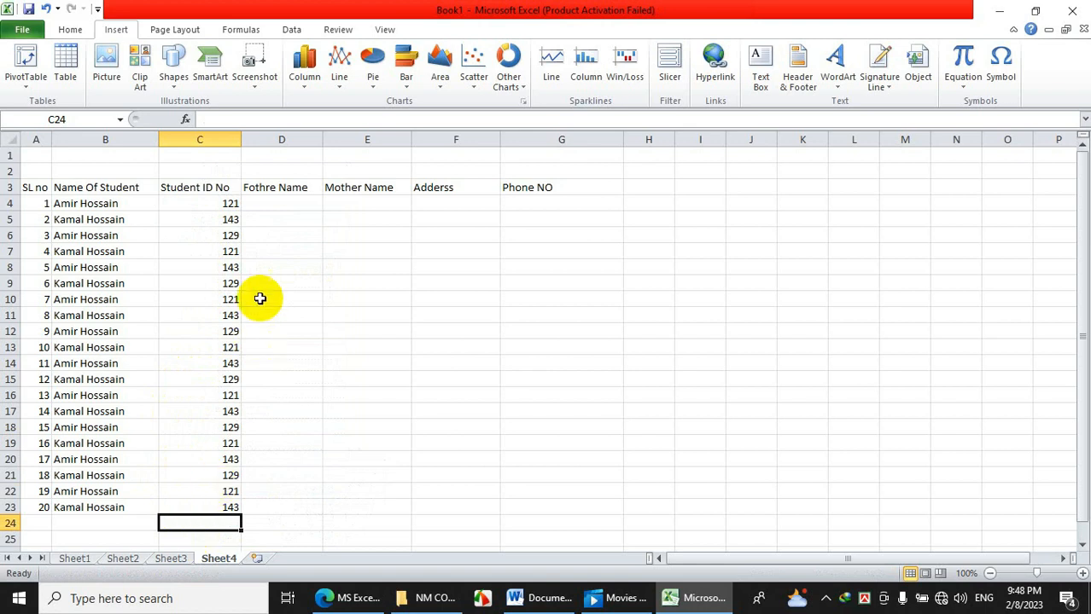
Enter two fathers' names in D4 and D5 of the Fothre Name column.
{"action": "left_click", "coordinate": [274, 205]}
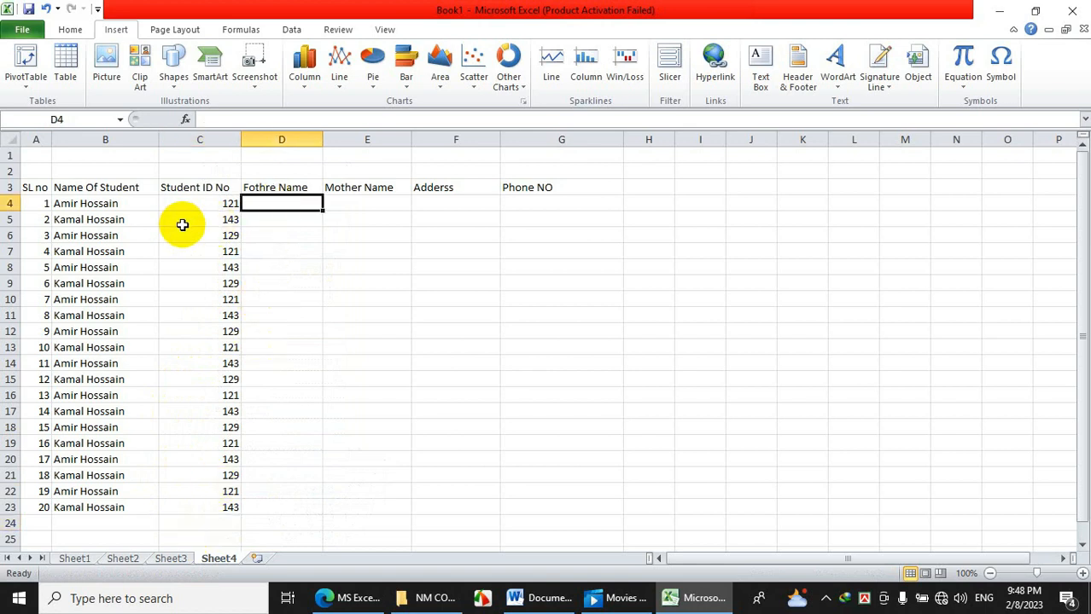
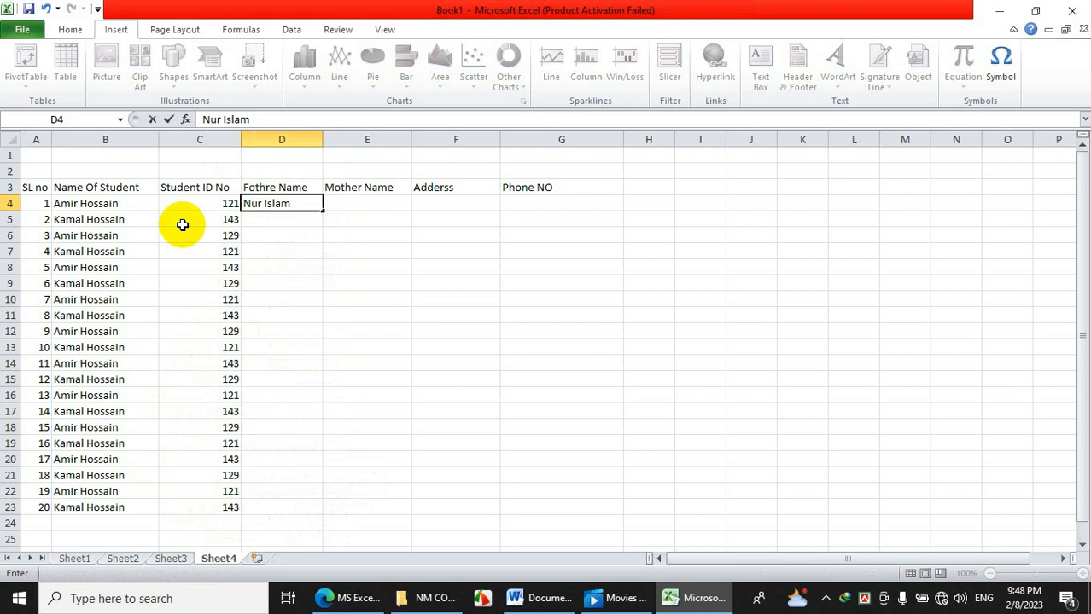
{"action": "key", "text": "Return"}
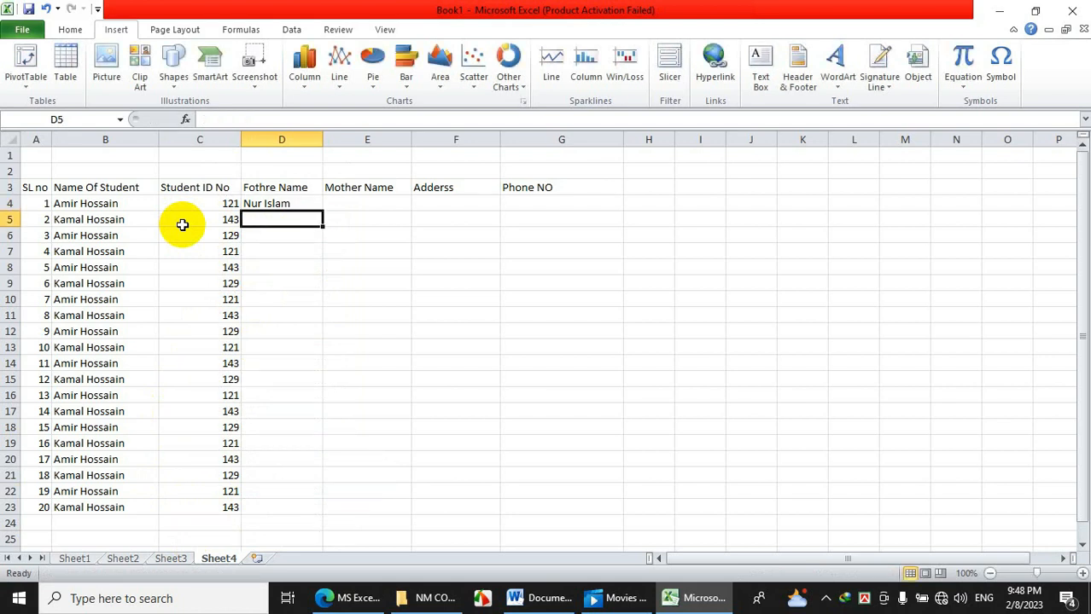
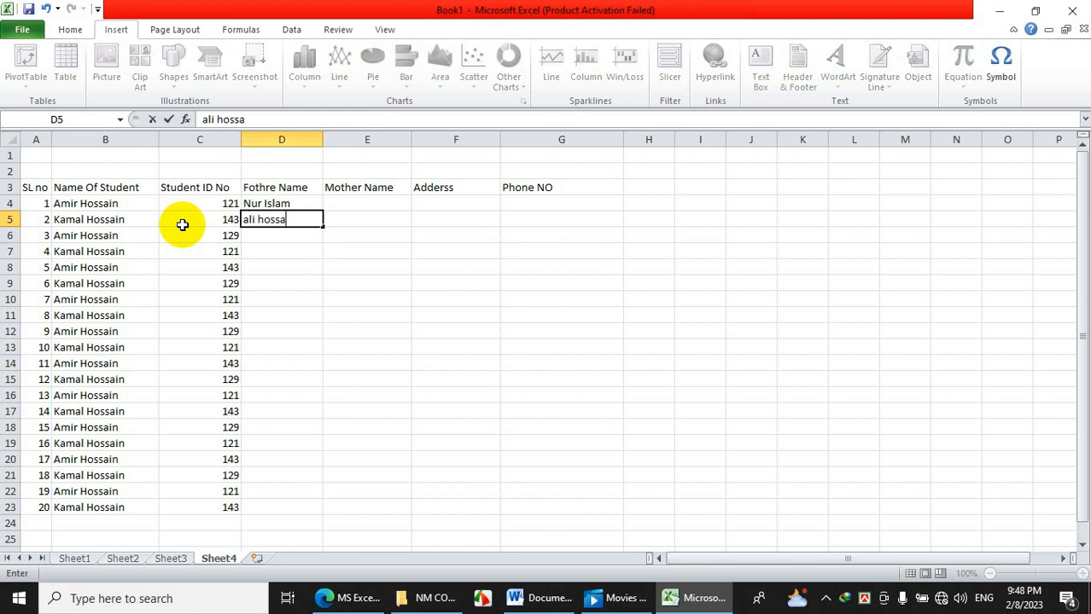
{"action": "key", "text": "Return"}
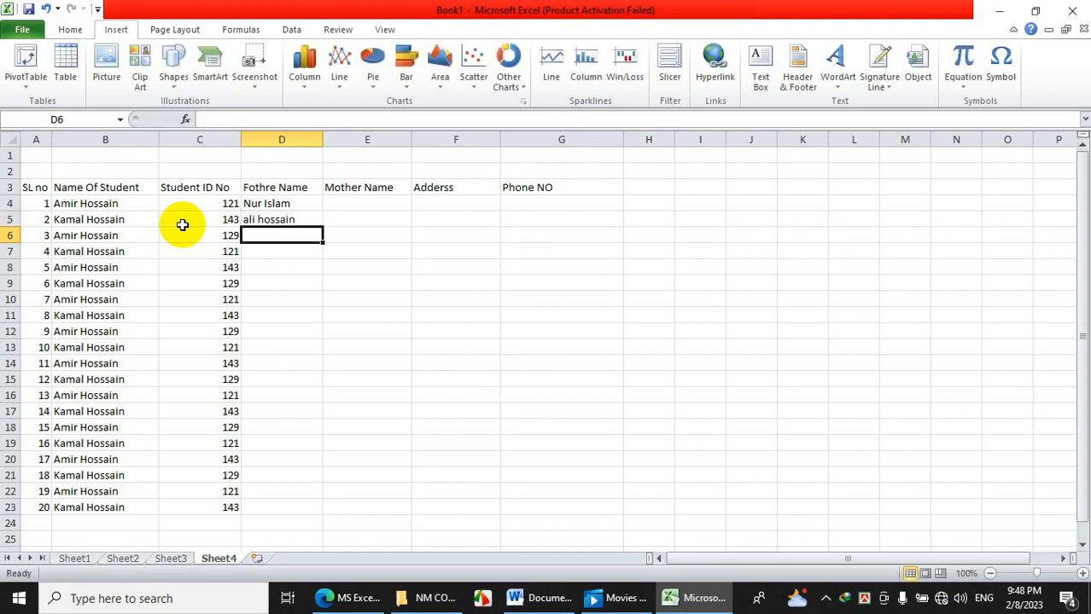
Copy the two father names and paste them down D6:D23.
{"action": "left_click_drag", "start_coordinate": [272, 207], "coordinate": [283, 510]}
{"action": "right_click", "coordinate": [270, 220]}
{"action": "left_click", "coordinate": [308, 246]}
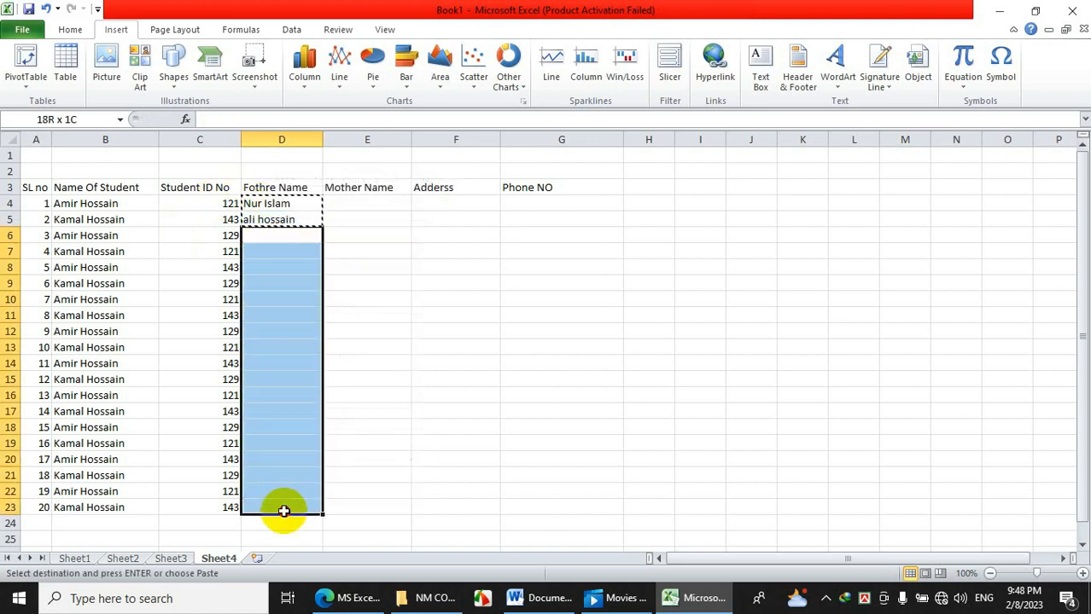
{"action": "right_click", "coordinate": [271, 440]}
{"action": "left_click", "coordinate": [309, 208]}
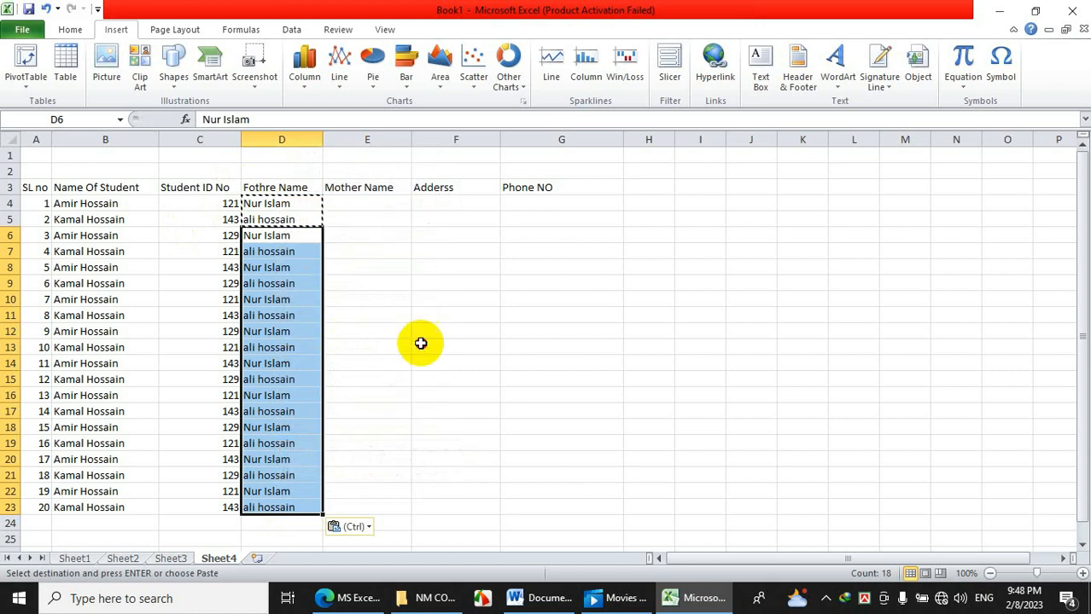
{"action": "left_click", "coordinate": [419, 343]}
{"action": "left_click", "coordinate": [360, 202]}
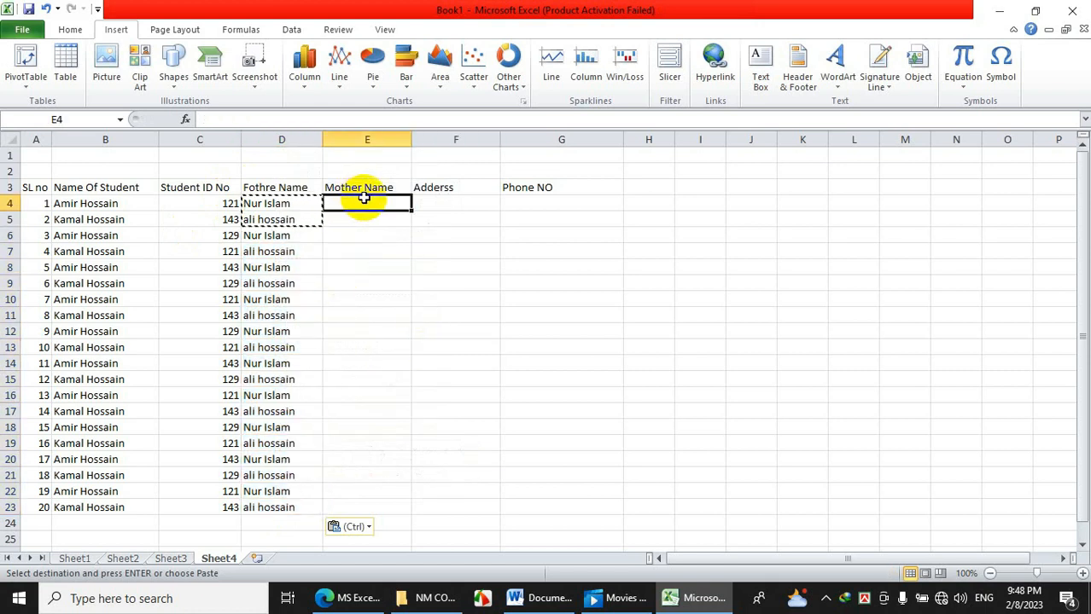
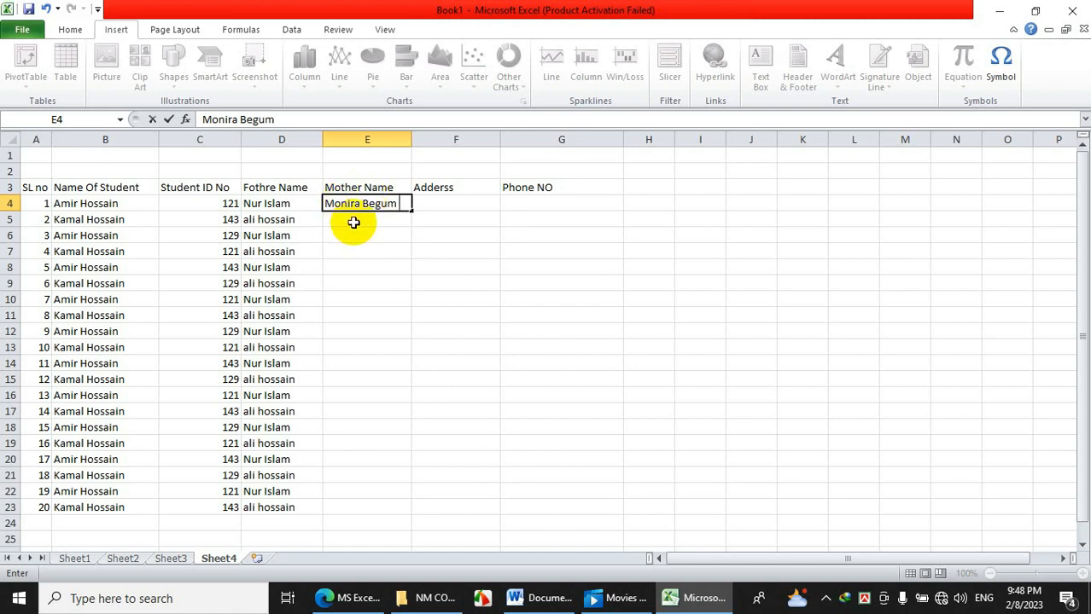
Enter two mothers' names in E4 and E5 of the Mother Name column.
{"action": "left_click", "coordinate": [354, 221]}
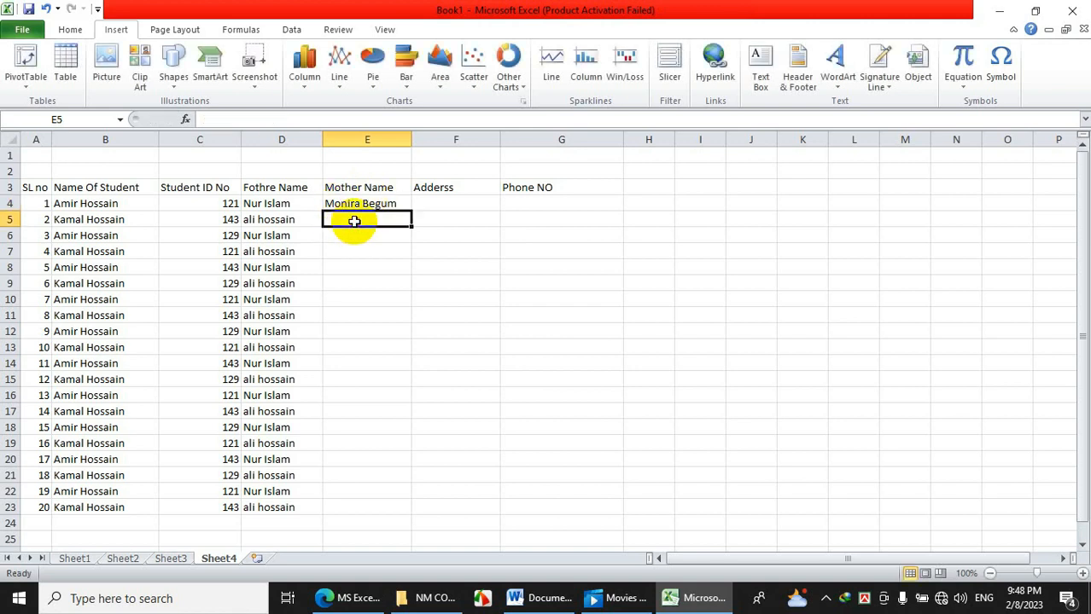
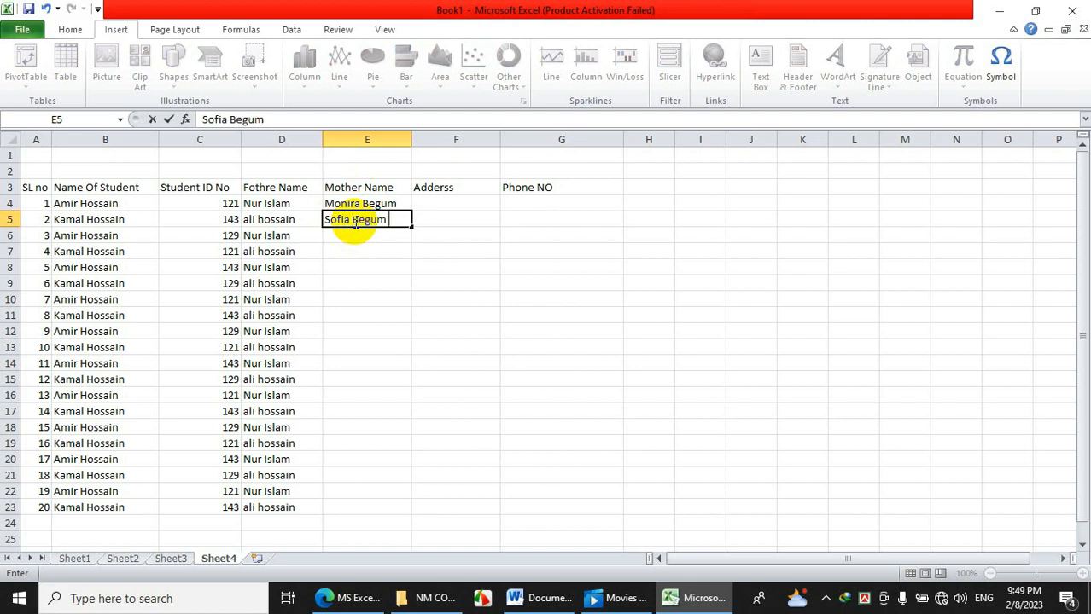
{"action": "left_click", "coordinate": [394, 302]}
Copy the two mother names and paste them down E6:E23.
{"action": "left_click_drag", "start_coordinate": [382, 204], "coordinate": [362, 331]}
{"action": "right_click", "coordinate": [378, 212]}
{"action": "left_click", "coordinate": [403, 243]}
{"action": "left_click_drag", "start_coordinate": [352, 399], "coordinate": [350, 504]}
{"action": "right_click", "coordinate": [337, 341]}
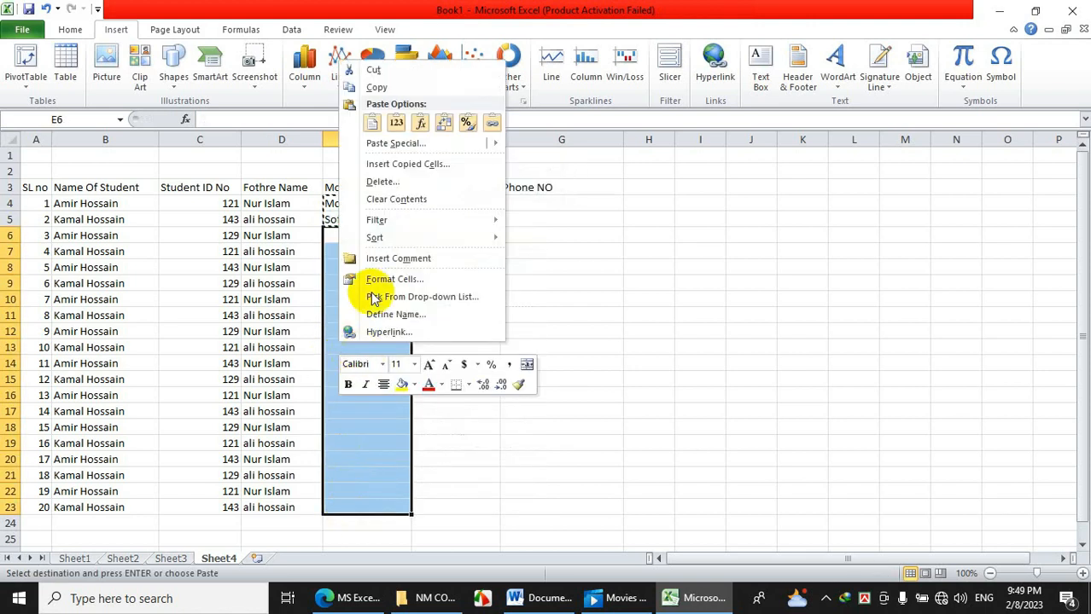
{"action": "left_click", "coordinate": [372, 124]}
{"action": "left_click", "coordinate": [461, 251]}
{"action": "left_click", "coordinate": [467, 204]}
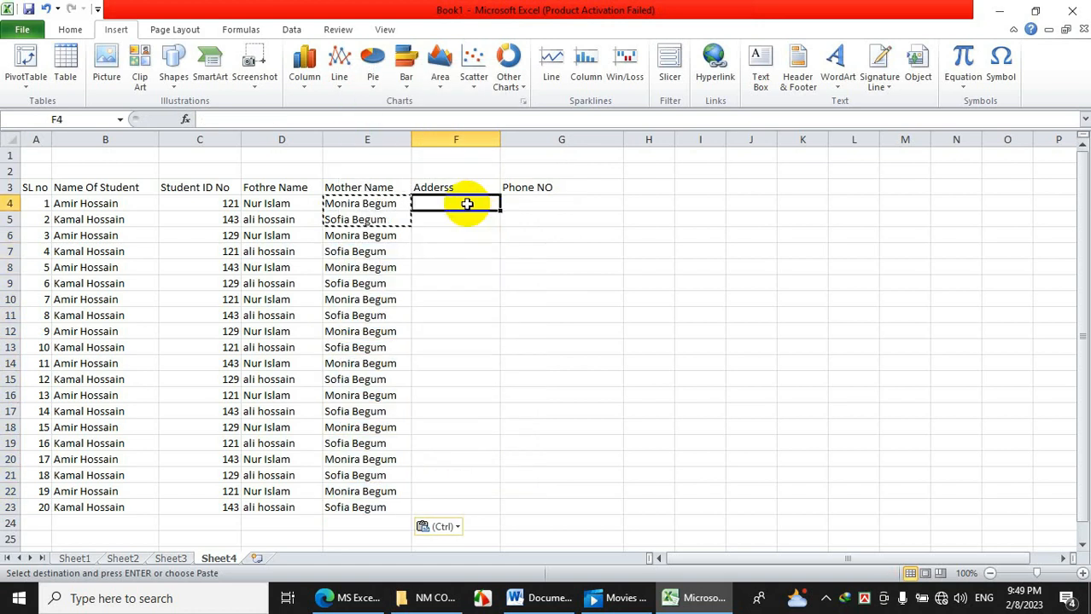
Enter Dhaka in F4 and copy it down the Adderss column to F23.
{"action": "type", "text": "Dhaka"}
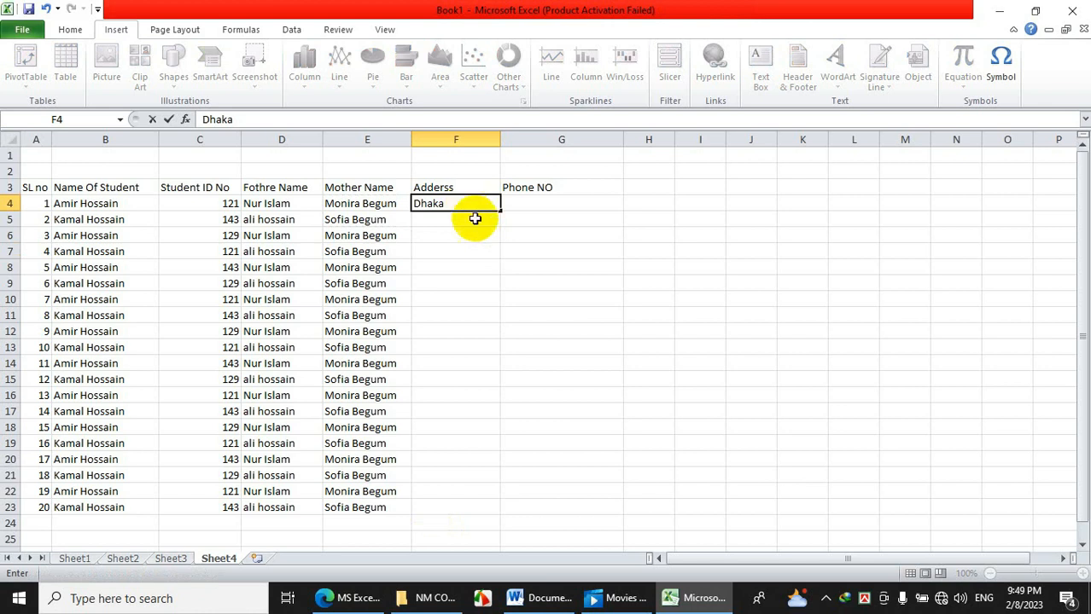
{"action": "key", "text": "Return"}
{"action": "left_click", "coordinate": [460, 208]}
{"action": "right_click", "coordinate": [462, 210]}
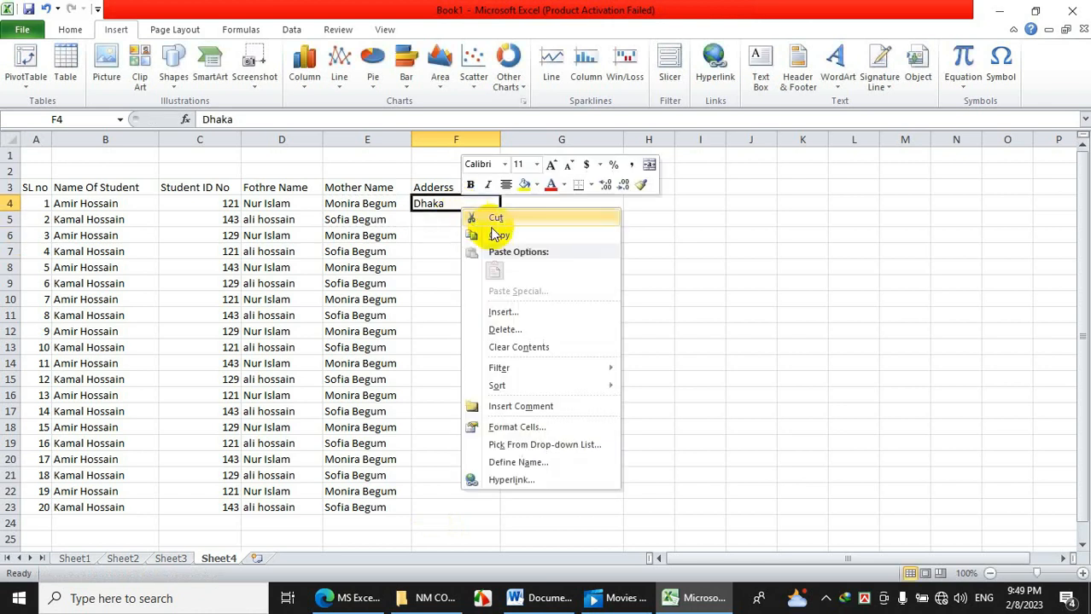
{"action": "left_click", "coordinate": [495, 234]}
{"action": "left_click_drag", "start_coordinate": [453, 218], "coordinate": [453, 504]}
{"action": "right_click", "coordinate": [440, 249]}
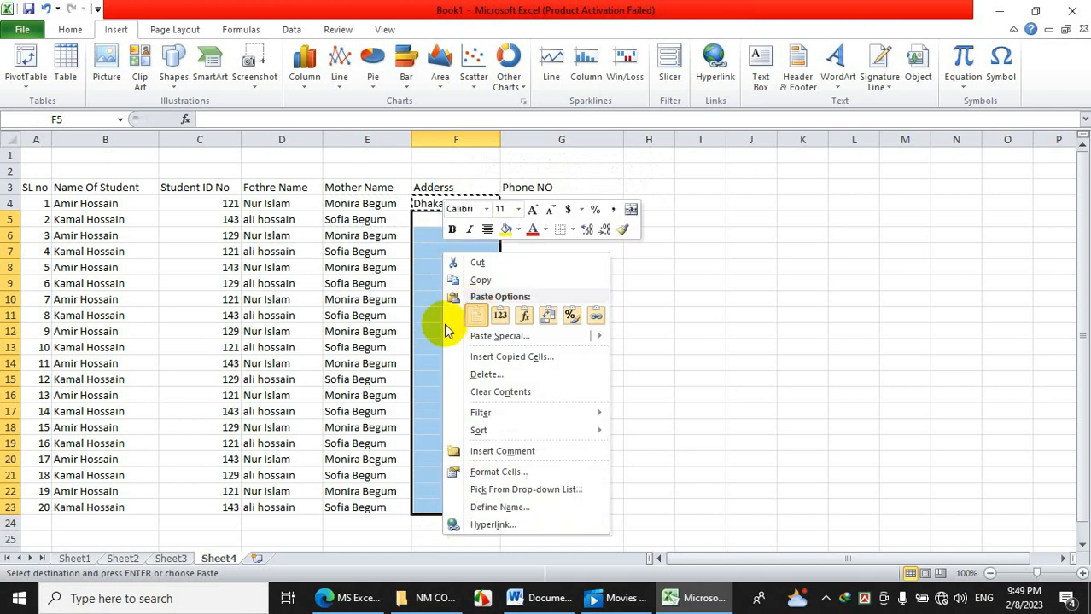
{"action": "left_click", "coordinate": [476, 316]}
Enter the phone number in G4 as text and copy it down G5:G23.
{"action": "left_click", "coordinate": [536, 206]}
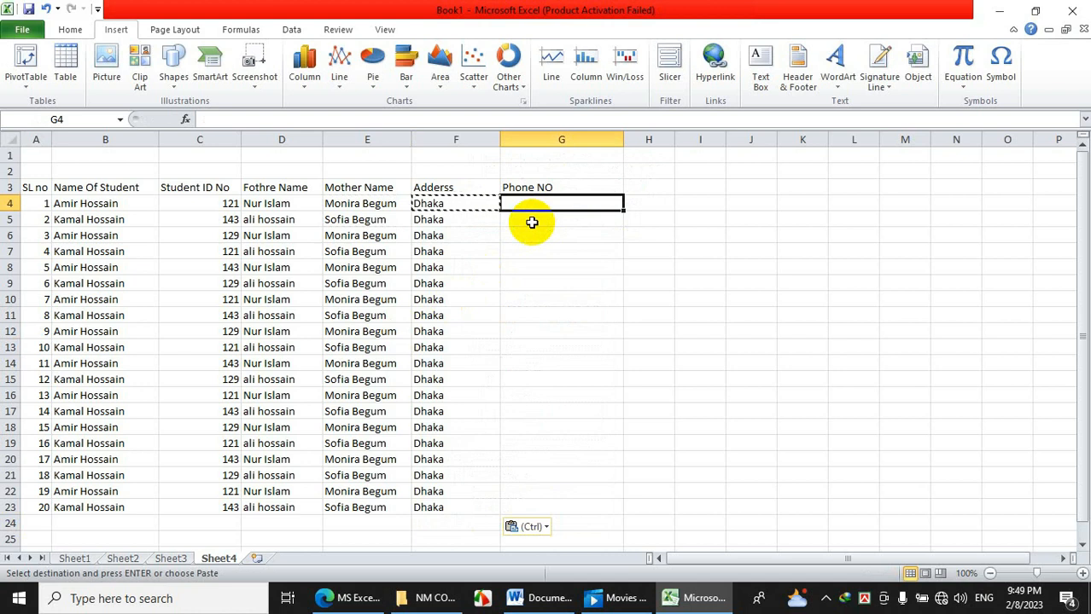
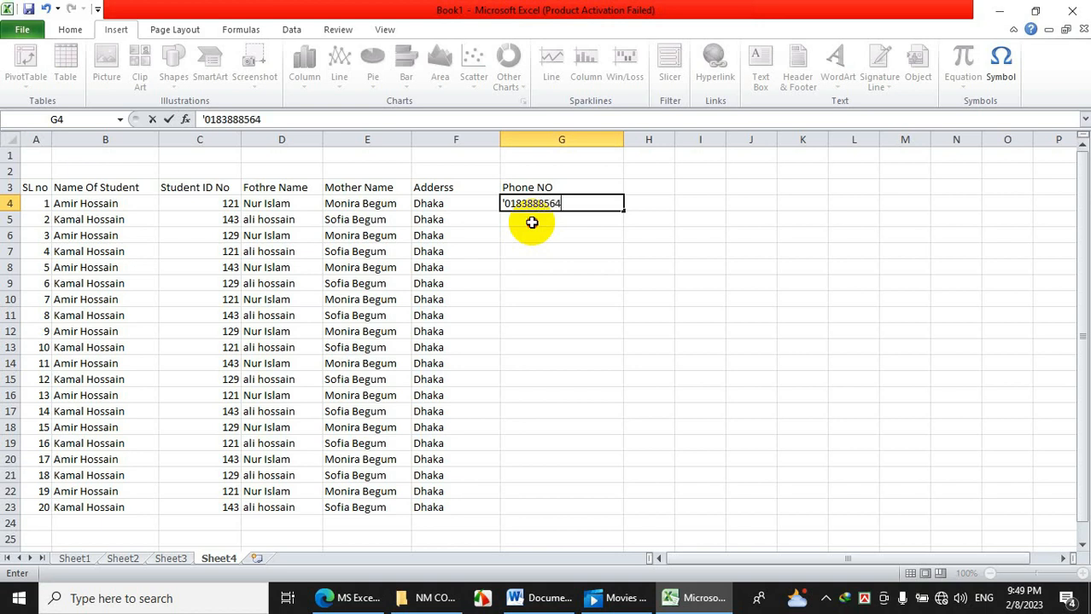
{"action": "key", "text": "Return"}
{"action": "right_click", "coordinate": [536, 207]}
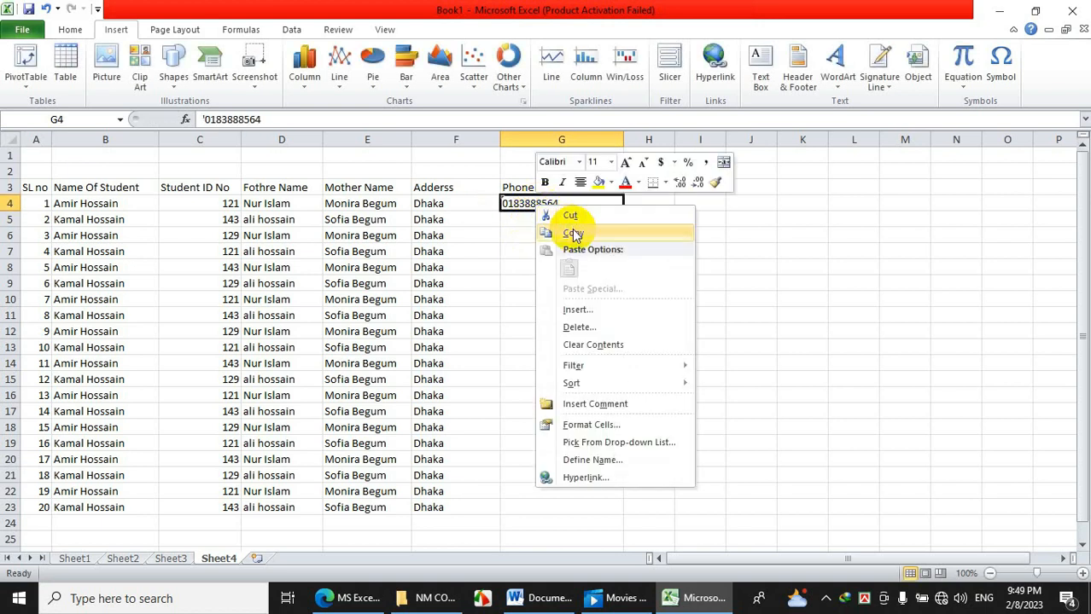
{"action": "left_click", "coordinate": [573, 235]}
{"action": "left_click_drag", "start_coordinate": [519, 223], "coordinate": [534, 503]}
{"action": "right_click", "coordinate": [535, 503]}
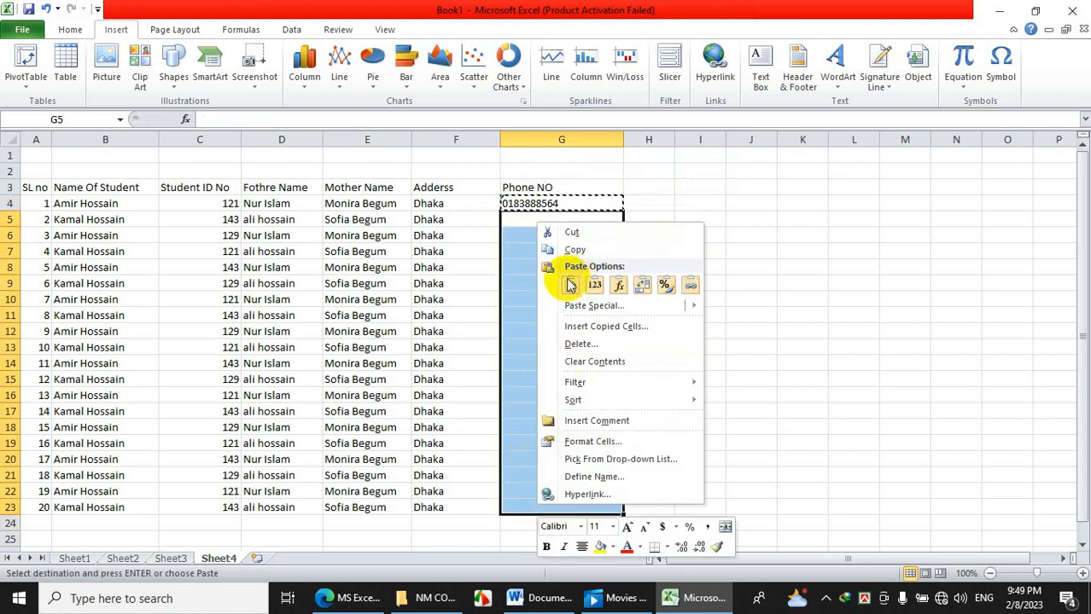
{"action": "left_click", "coordinate": [571, 286]}
{"action": "left_click", "coordinate": [519, 330]}
{"action": "left_click", "coordinate": [324, 267]}
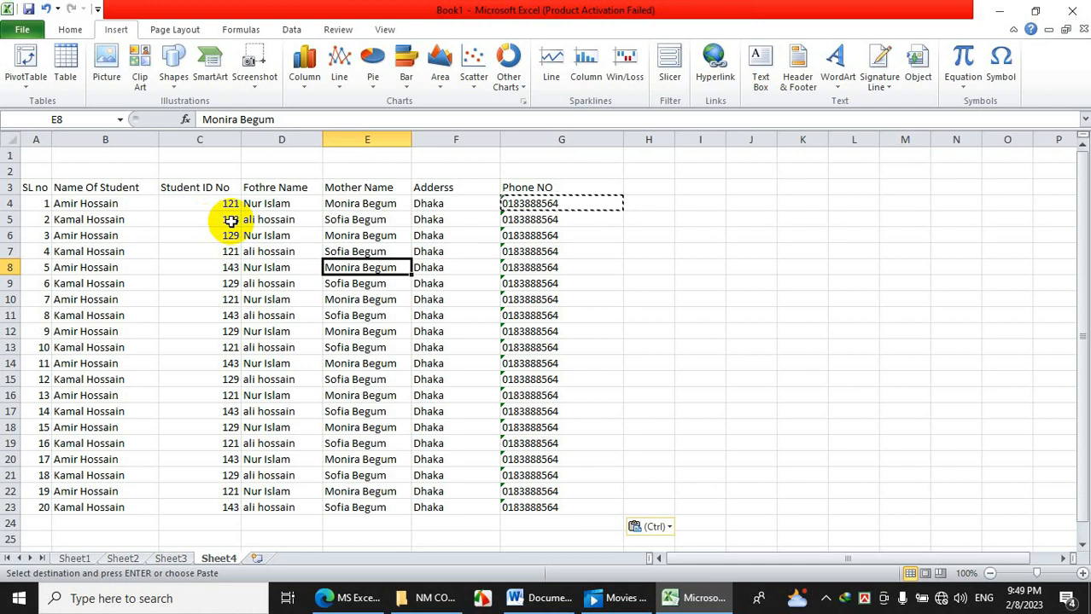
{"action": "left_click", "coordinate": [200, 264]}
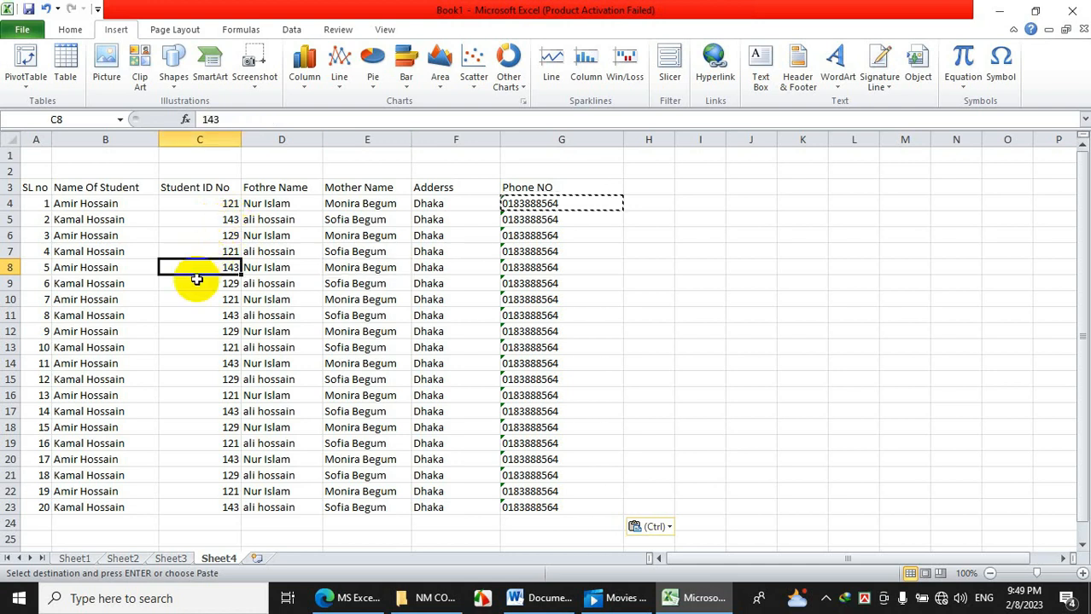
Drag the B/C, C/D and D/E header borders left to tighten those column widths.
{"action": "left_click", "coordinate": [154, 364]}
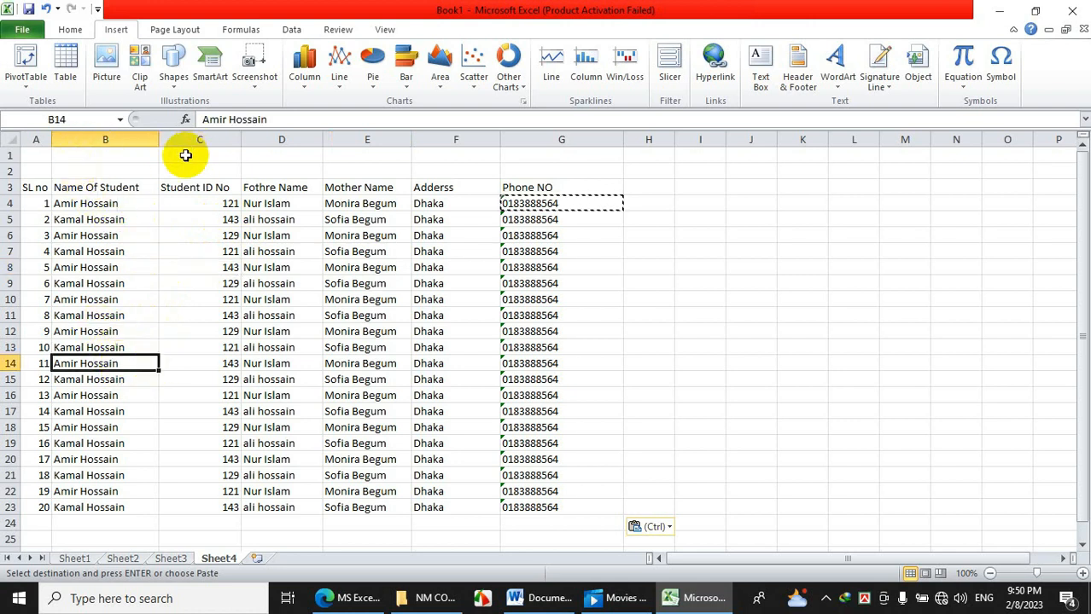
{"action": "left_click", "coordinate": [126, 136]}
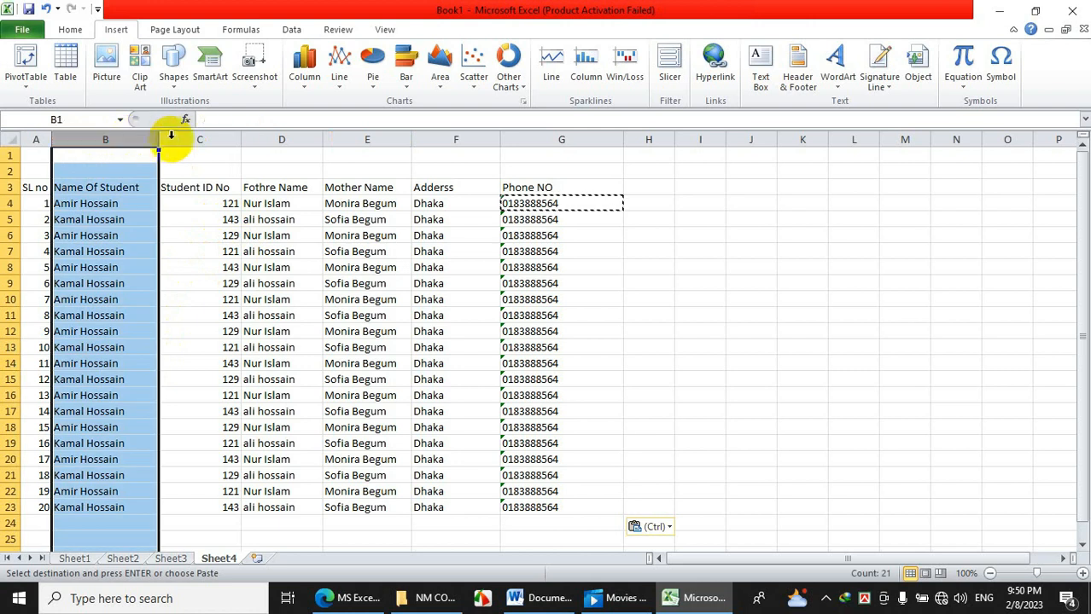
{"action": "left_click", "coordinate": [194, 138]}
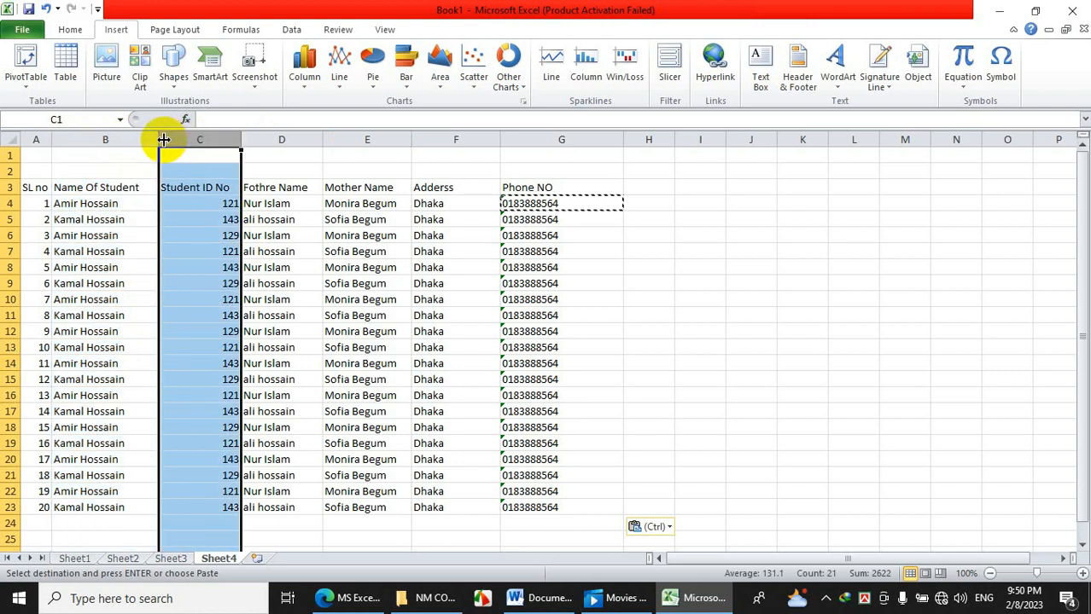
{"action": "left_click", "coordinate": [176, 203]}
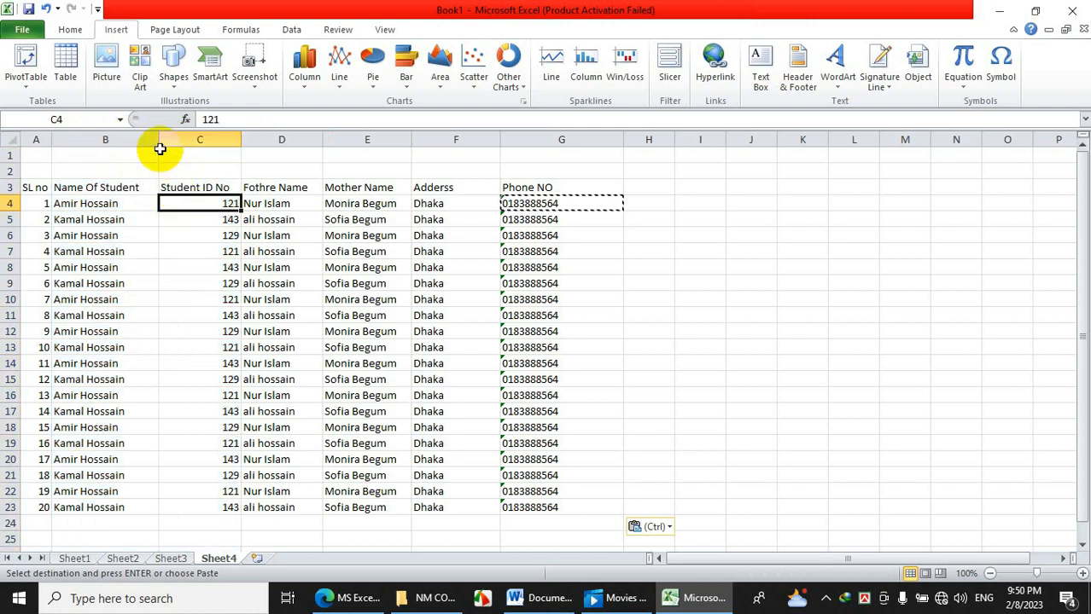
{"action": "mouse_move", "coordinate": [143, 140]}
{"action": "left_mouse_down"}
{"action": "mouse_move", "coordinate": [166, 139]}
{"action": "mouse_move", "coordinate": [143, 139]}
{"action": "left_mouse_up"}
{"action": "left_click", "coordinate": [195, 236]}
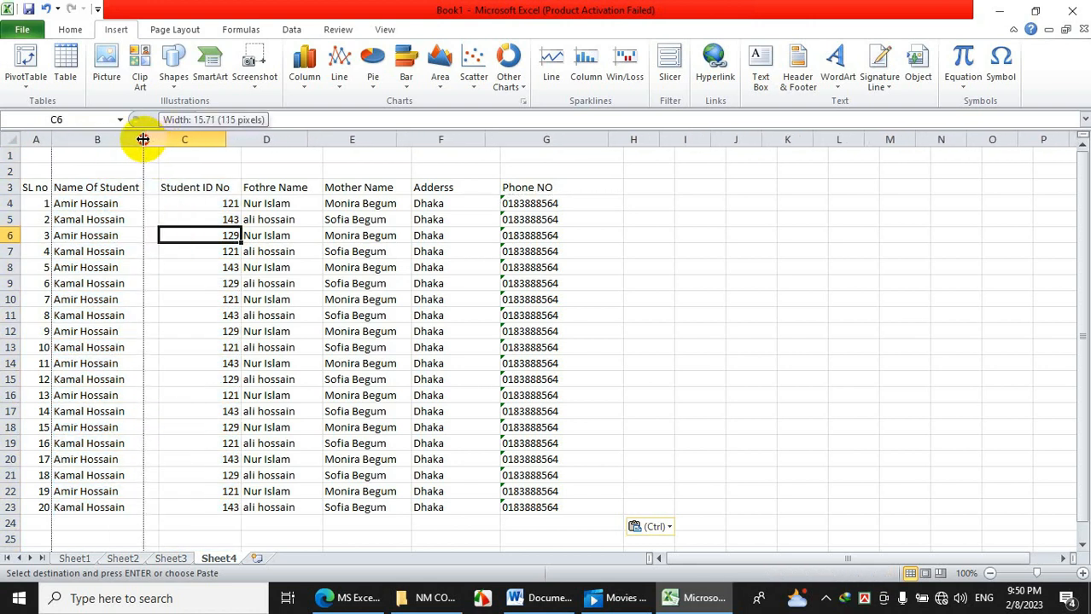
{"action": "left_click_drag", "start_coordinate": [142, 139], "coordinate": [143, 139]}
{"action": "left_click_drag", "start_coordinate": [224, 139], "coordinate": [216, 139]}
{"action": "left_click_drag", "start_coordinate": [297, 139], "coordinate": [288, 139]}
{"action": "left_click_drag", "start_coordinate": [373, 139], "coordinate": [372, 139]}
Widen the Adderss column, then merge A1:G2 into one cell with Merge & Center.
{"action": "left_click_drag", "start_coordinate": [459, 139], "coordinate": [531, 162]}
{"action": "left_click", "coordinate": [480, 280]}
{"action": "left_click_drag", "start_coordinate": [39, 154], "coordinate": [597, 170]}
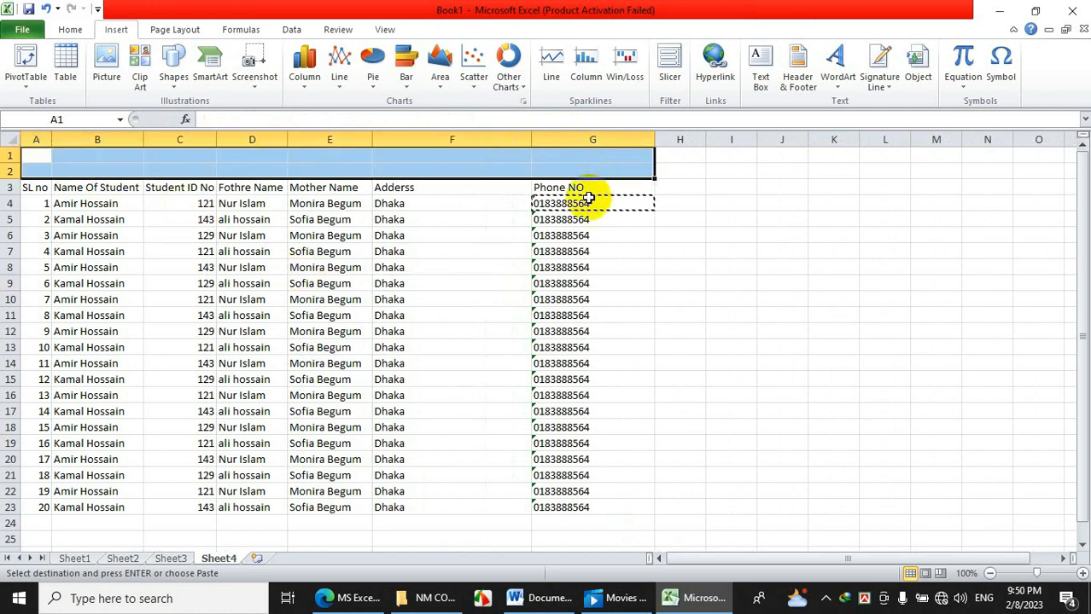
{"action": "left_click", "coordinate": [60, 32]}
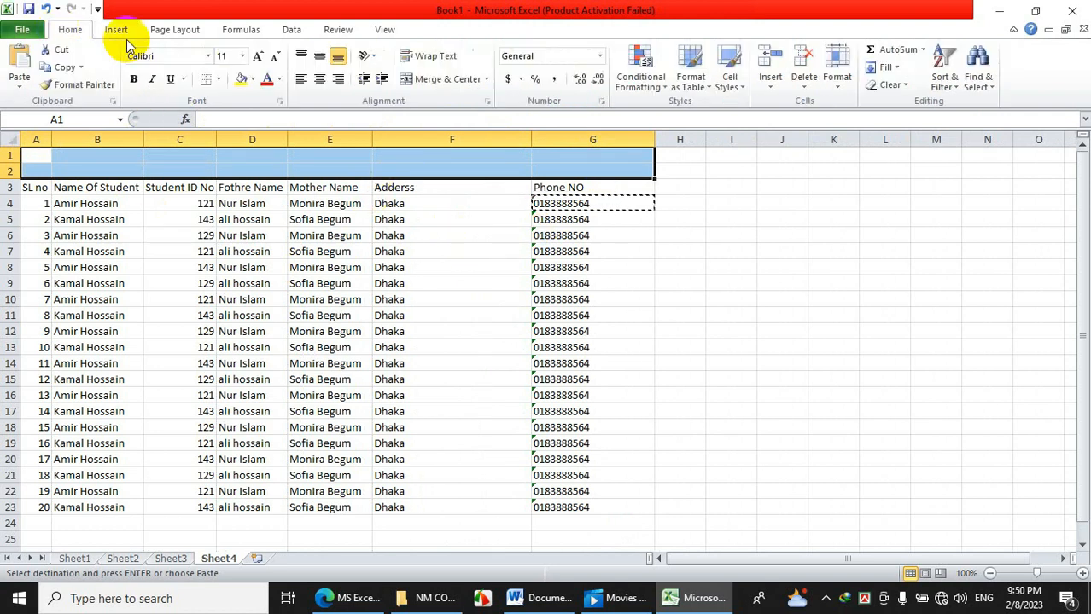
{"action": "left_click", "coordinate": [434, 81]}
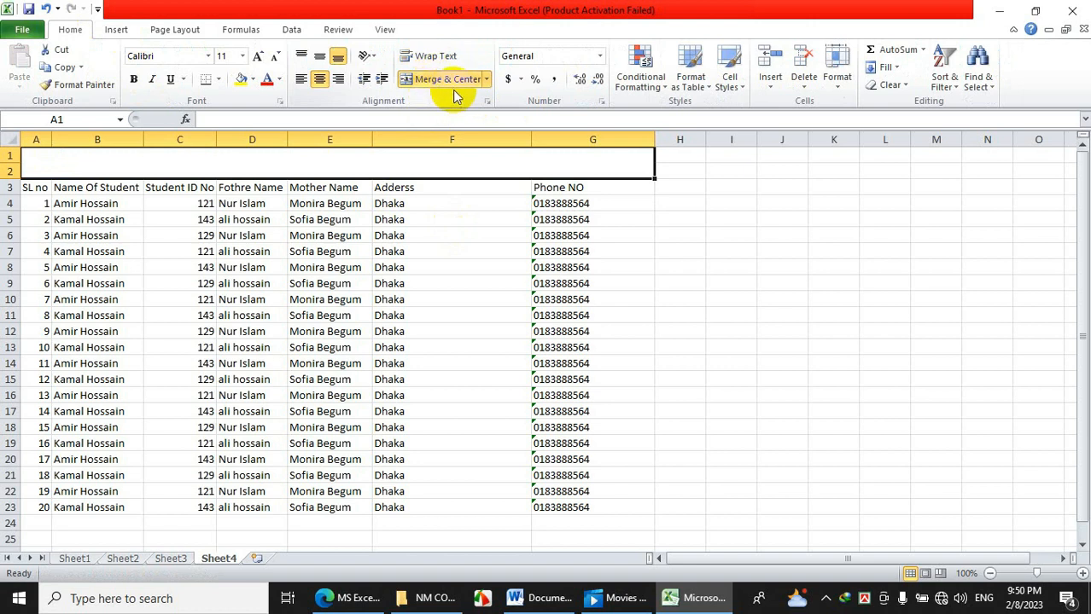
{"action": "left_click", "coordinate": [486, 79]}
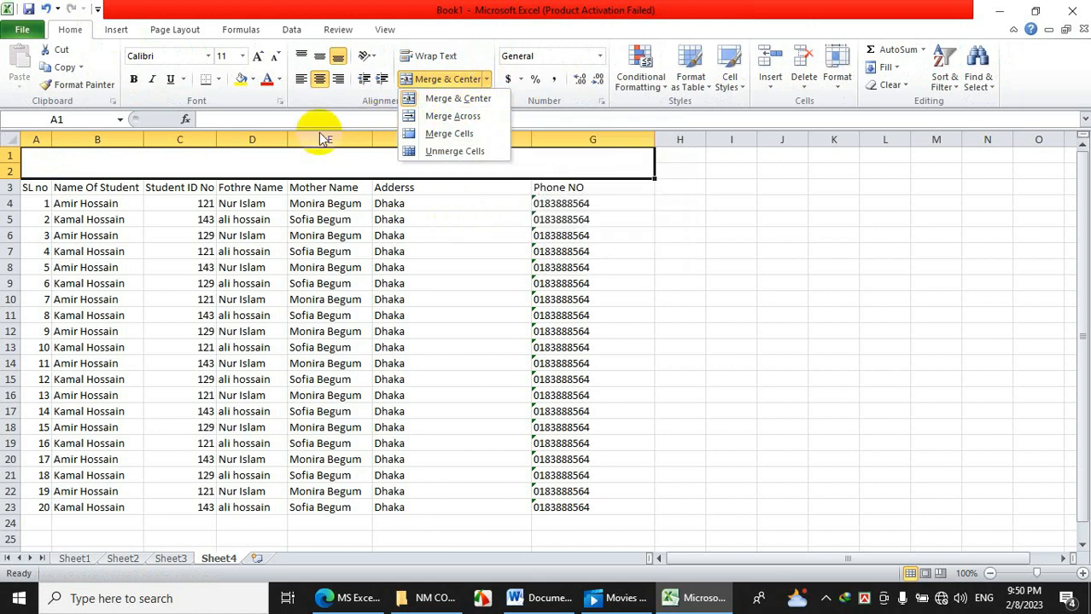
{"action": "left_click", "coordinate": [289, 164]}
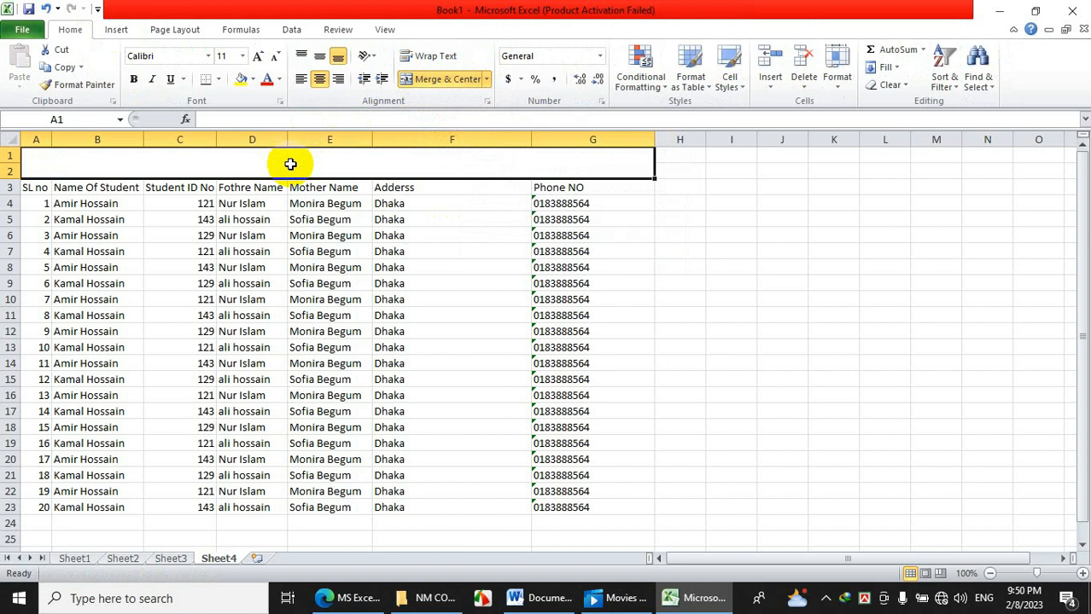
Type the title 'Student Informatin' into the merged cell.
{"action": "type", "text": "Student Infor"}
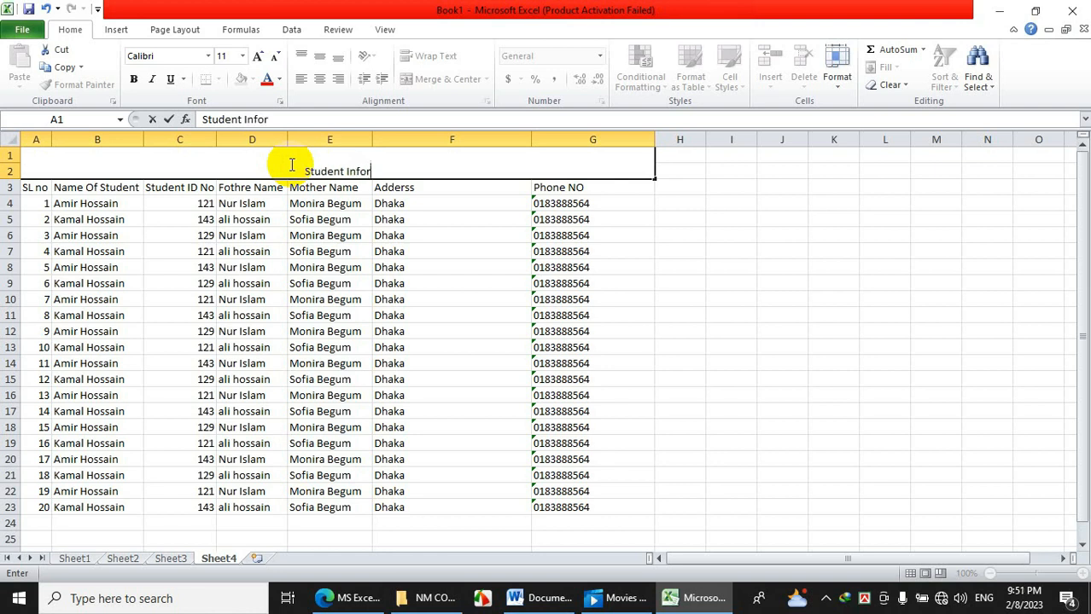
{"action": "type", "text": "ma"}
{"action": "type", "text": "tin"}
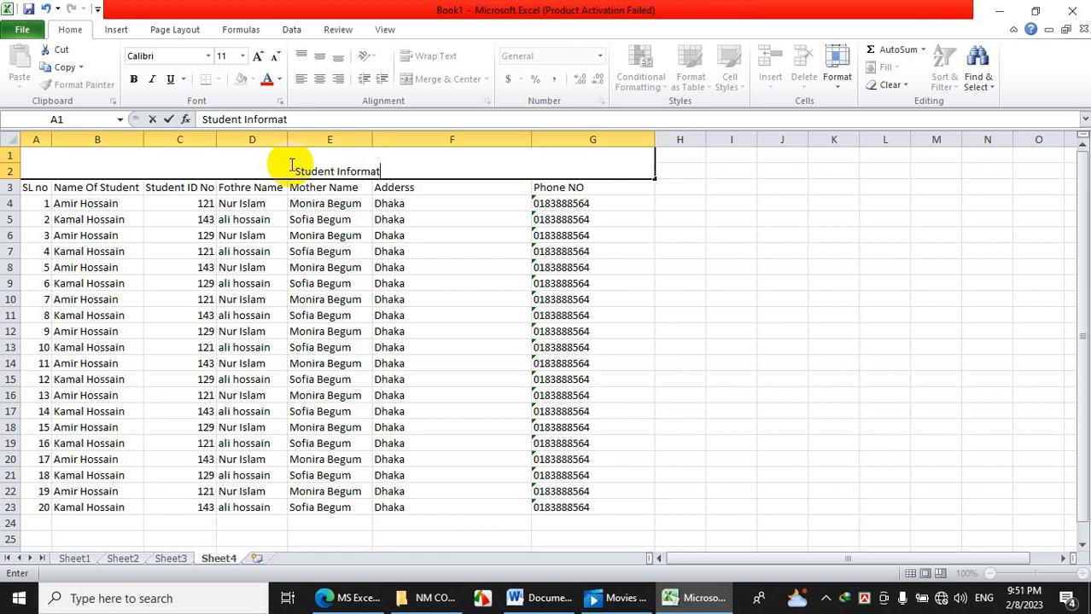
Commit the title and set its font size to 28 point.
{"action": "left_click_drag", "start_coordinate": [337, 246], "coordinate": [339, 236]}
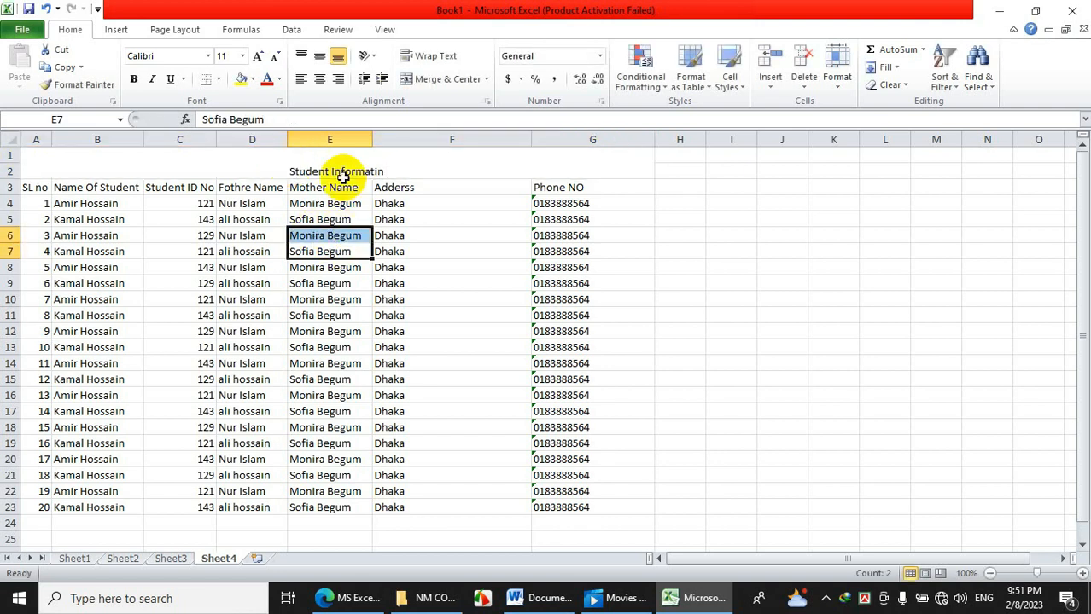
{"action": "left_click", "coordinate": [331, 163]}
{"action": "left_click", "coordinate": [242, 56]}
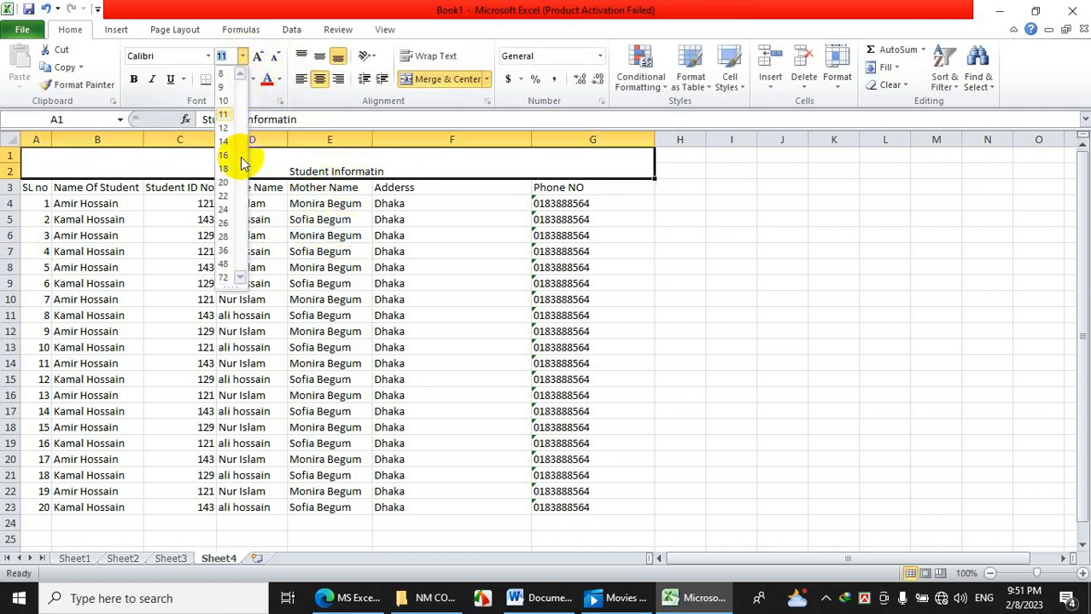
{"action": "left_click", "coordinate": [230, 272]}
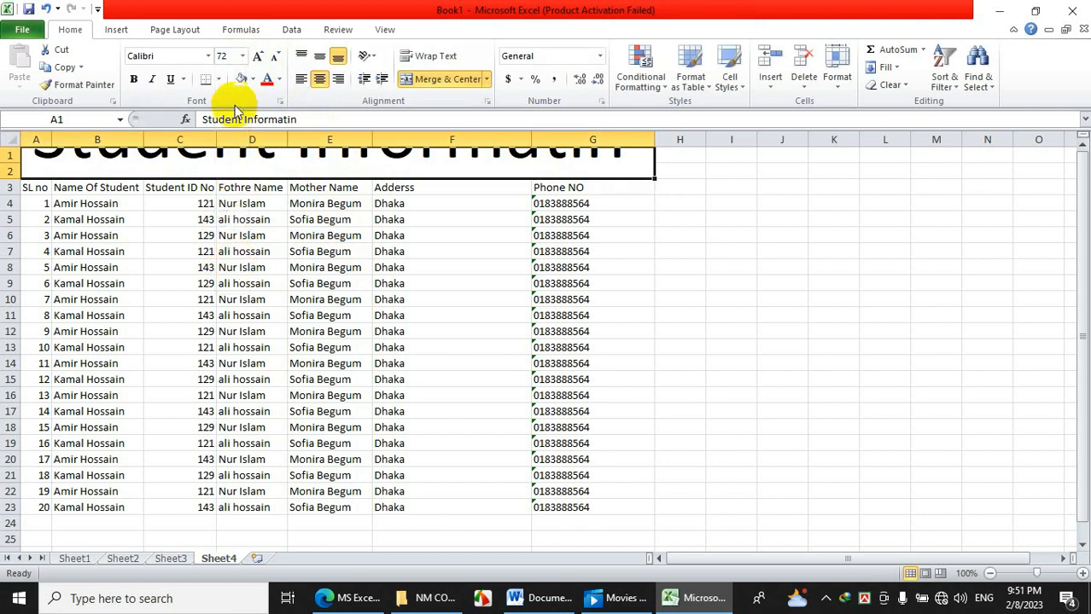
{"action": "left_click", "coordinate": [242, 56]}
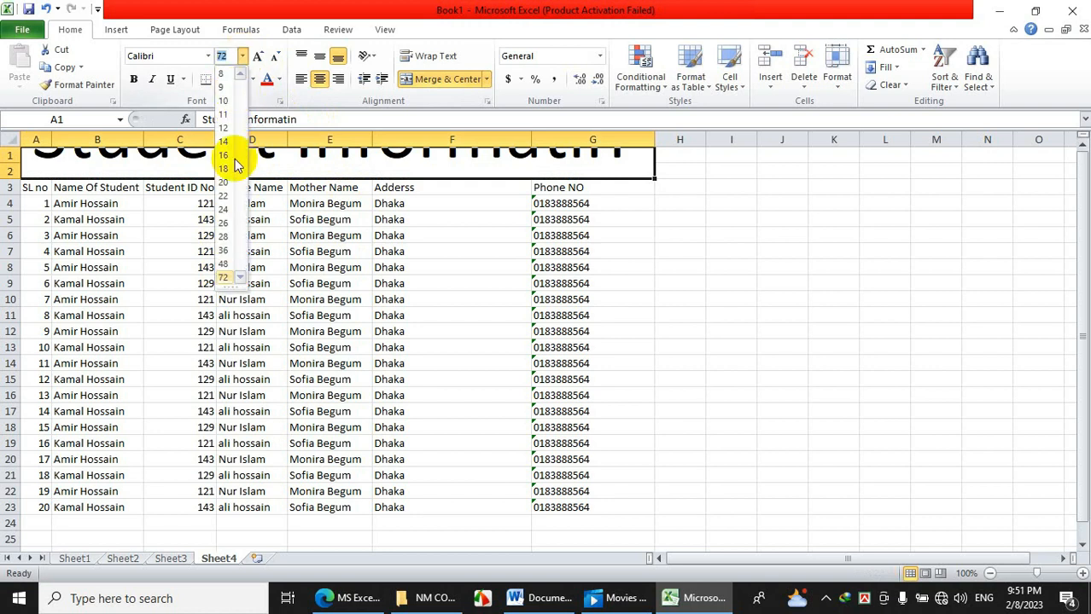
{"action": "left_click", "coordinate": [225, 238]}
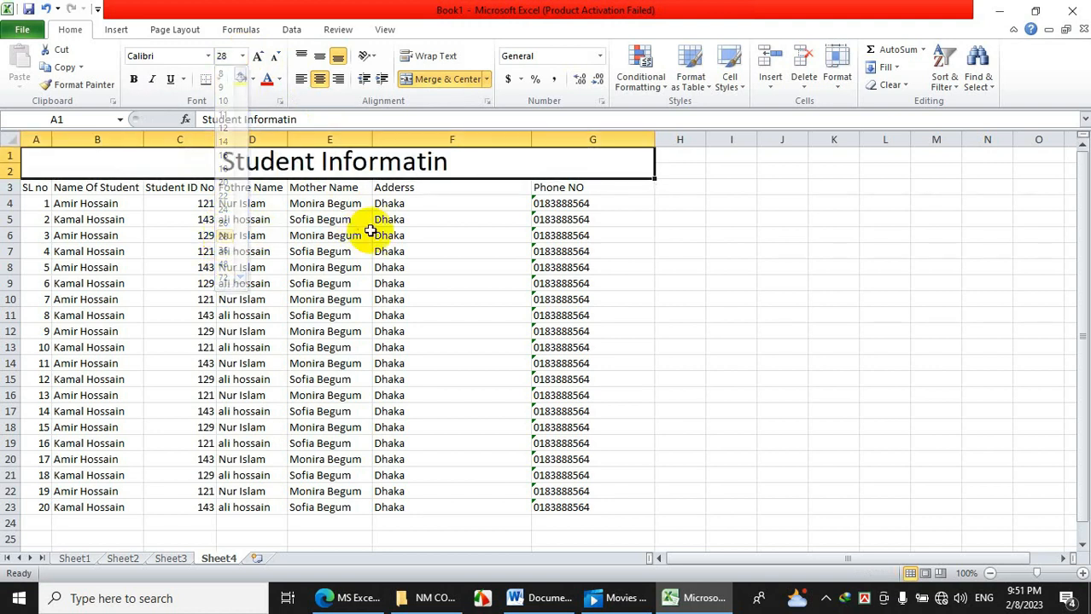
Change the title's font, trying Algerian first.
{"action": "left_click", "coordinate": [358, 233]}
{"action": "left_click", "coordinate": [280, 166]}
{"action": "left_click", "coordinate": [207, 56]}
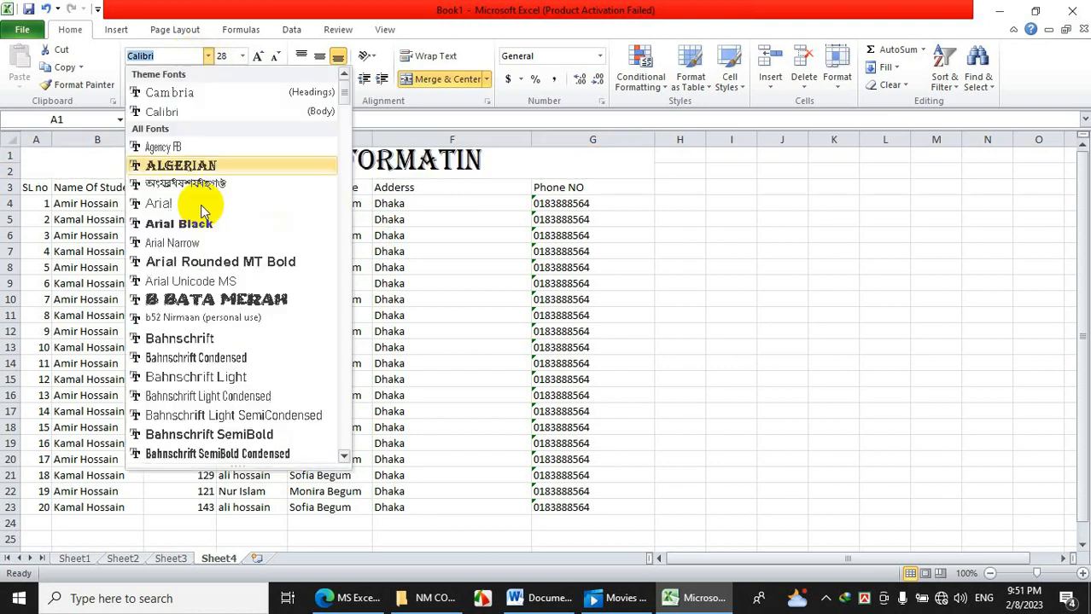
{"action": "left_click", "coordinate": [196, 167]}
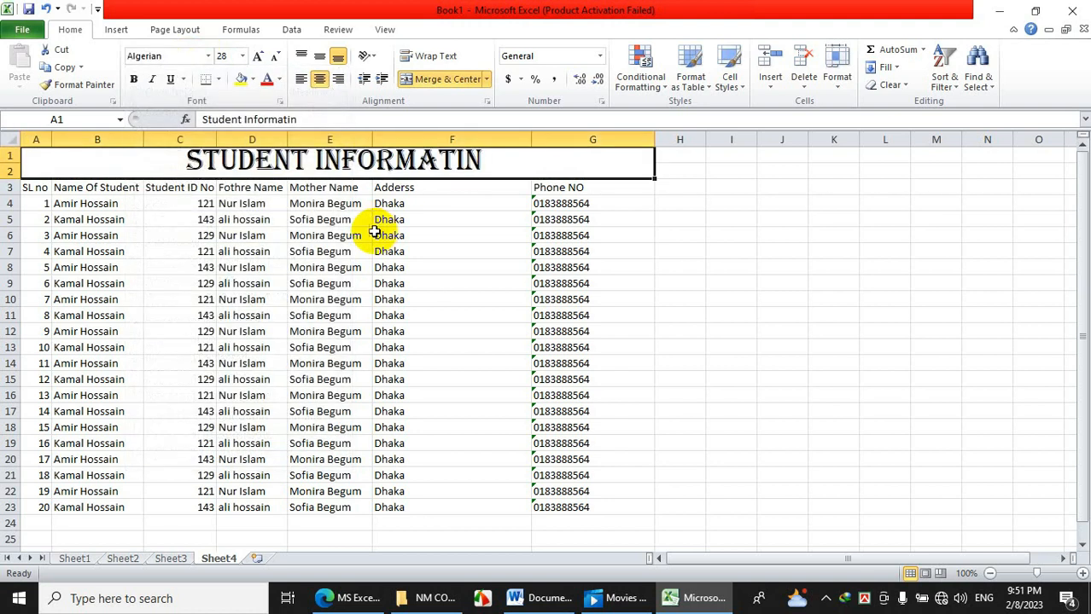
{"action": "left_click", "coordinate": [209, 56]}
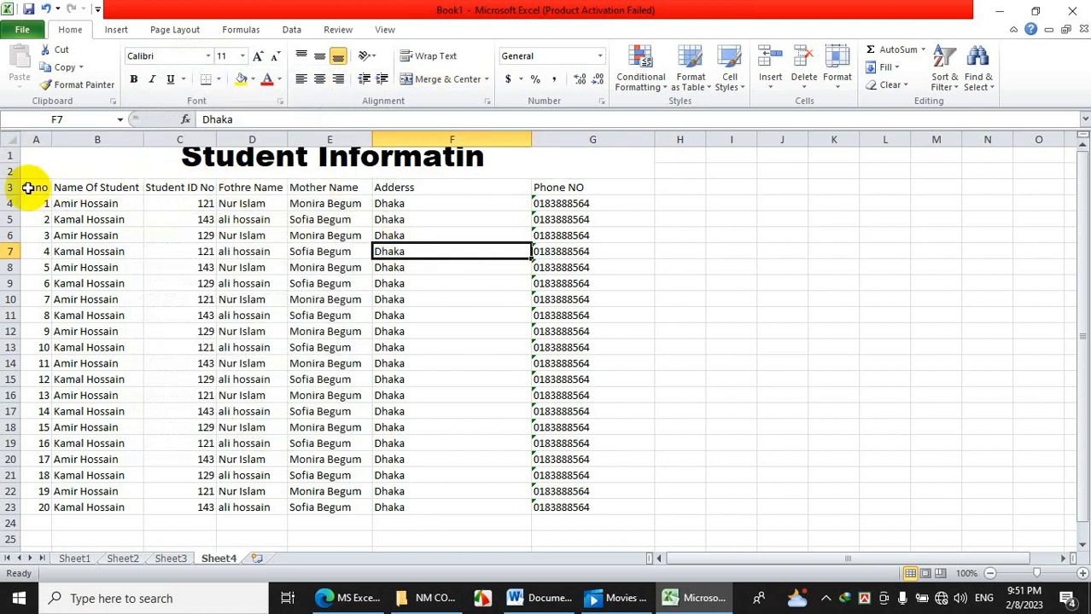
Make row 2 taller and merge A1:G2, centred horizontally and vertically.
{"action": "left_click_drag", "start_coordinate": [11, 178], "coordinate": [12, 183]}
{"action": "left_click_drag", "start_coordinate": [140, 183], "coordinate": [190, 171]}
{"action": "left_click", "coordinate": [448, 78]}
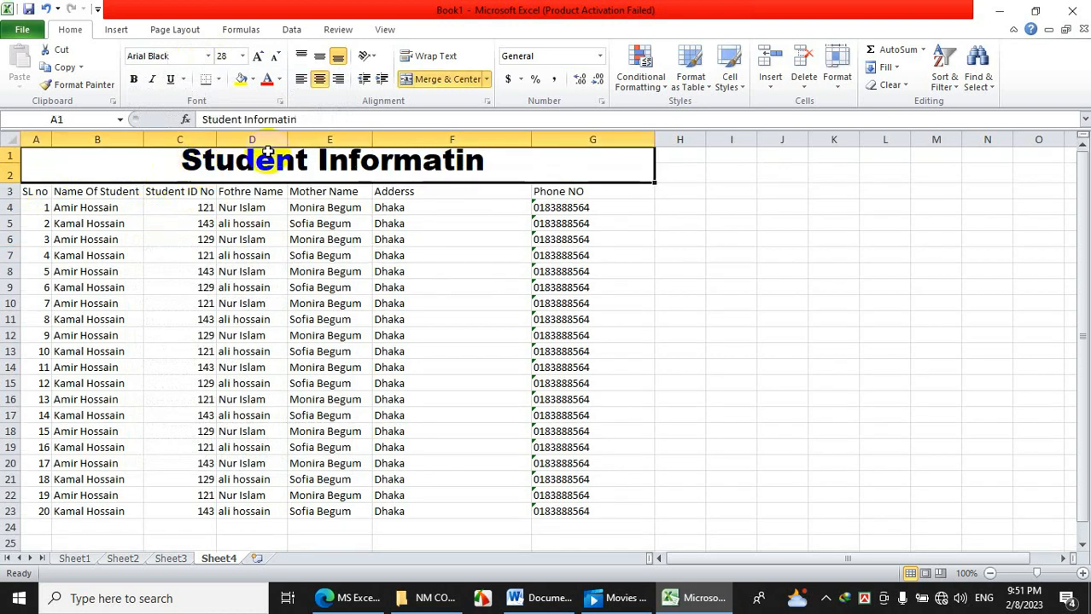
{"action": "left_click", "coordinate": [319, 55]}
{"action": "left_click", "coordinate": [436, 288]}
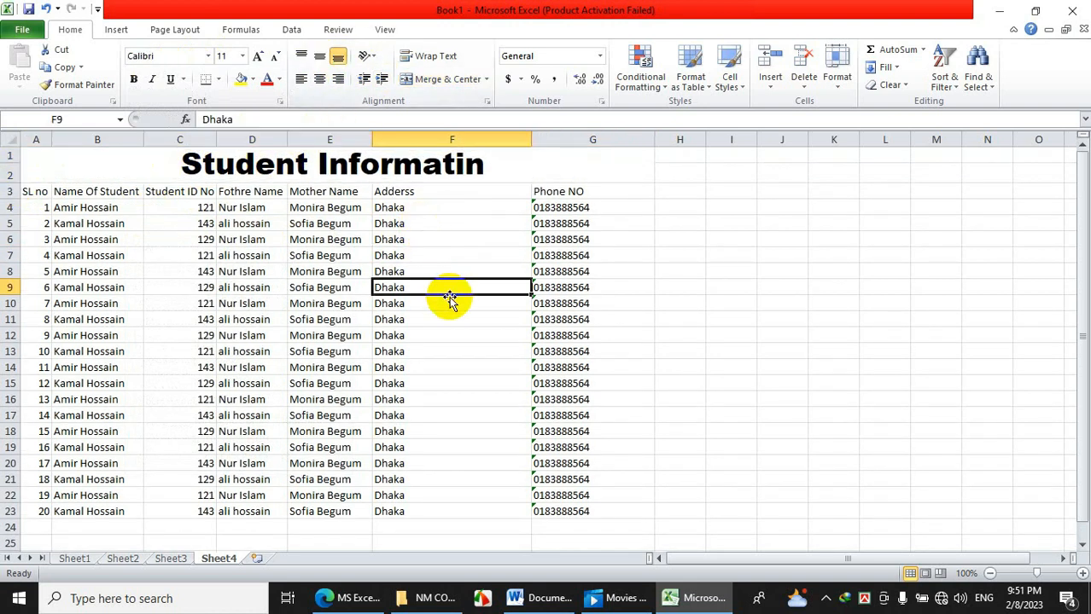
Append '-class 1' to the end of the merged title text.
{"action": "double_click", "coordinate": [499, 167]}
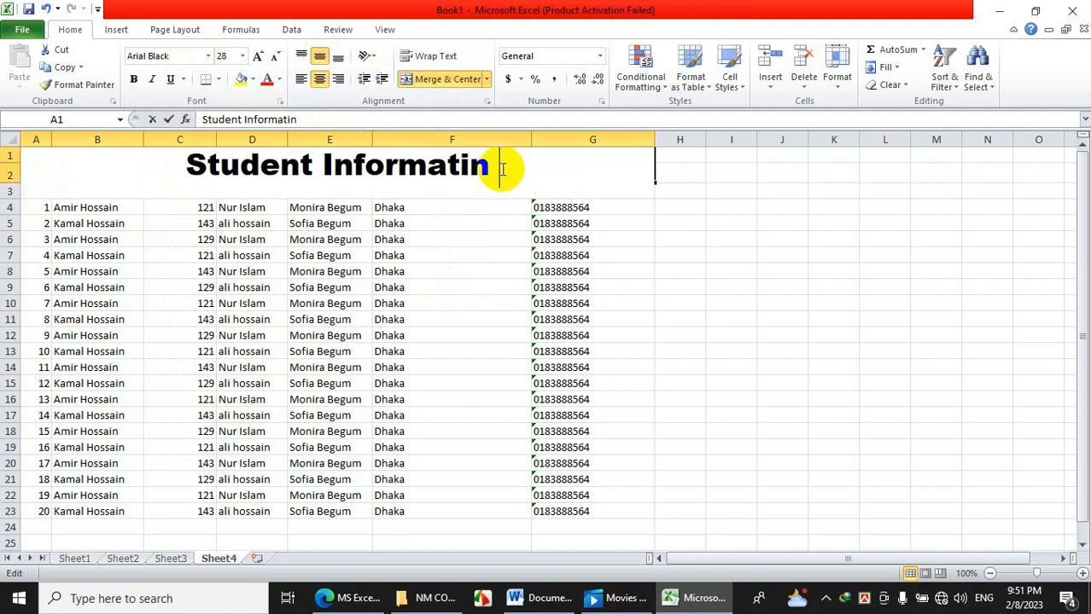
{"action": "type", "text": "-class"}
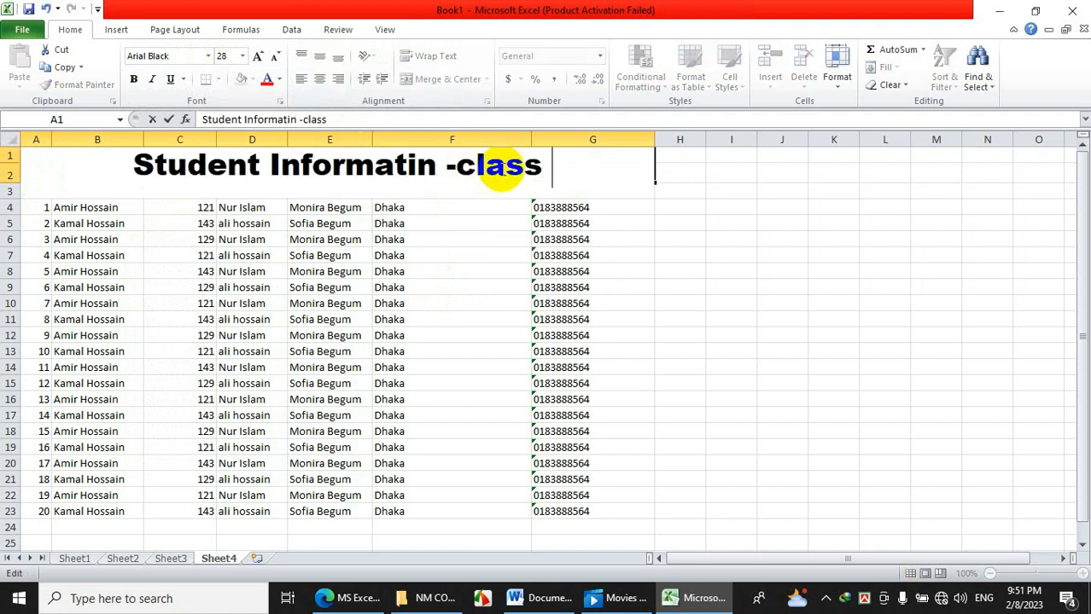
{"action": "type", "text": " 1"}
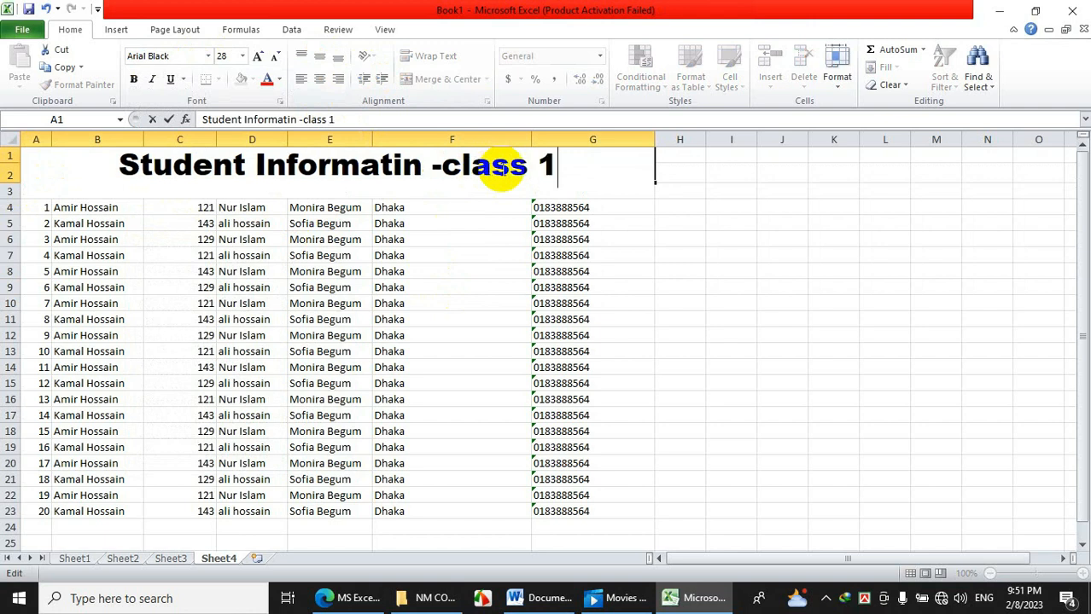
{"action": "left_click", "coordinate": [727, 287]}
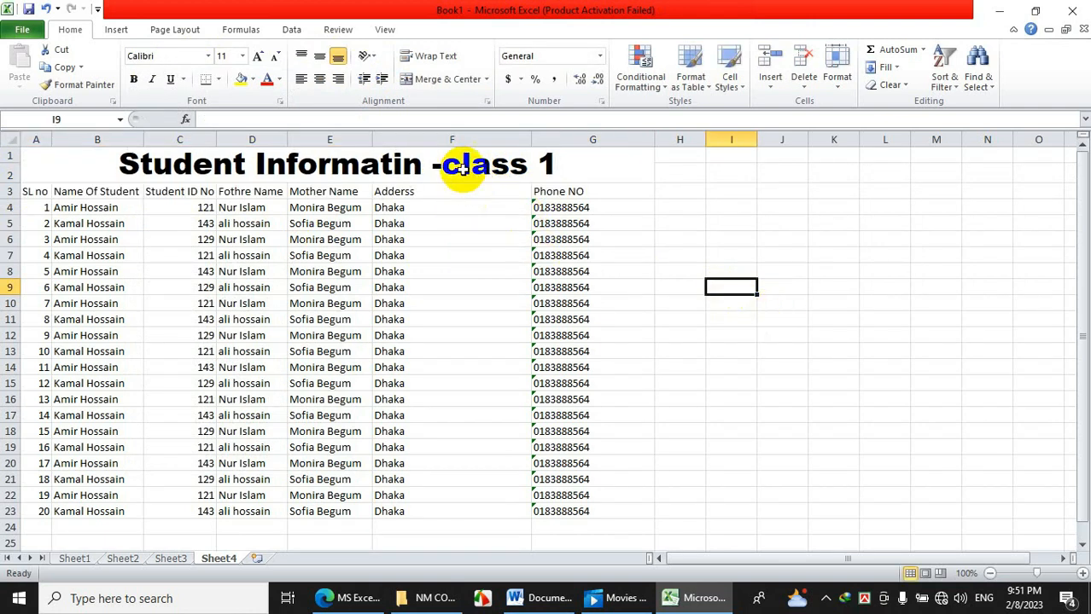
Capitalise the c so the title reads 'Student Informatin -Class 1'.
{"action": "double_click", "coordinate": [457, 165]}
{"action": "left_click_drag", "start_coordinate": [462, 166], "coordinate": [447, 165]}
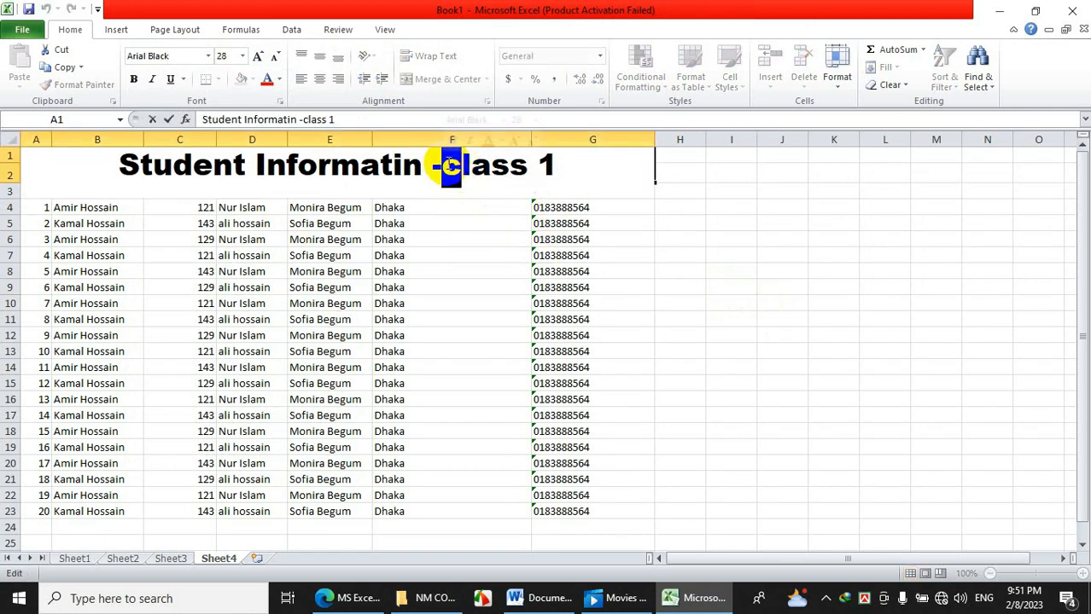
{"action": "type", "text": "C"}
{"action": "left_click", "coordinate": [757, 302]}
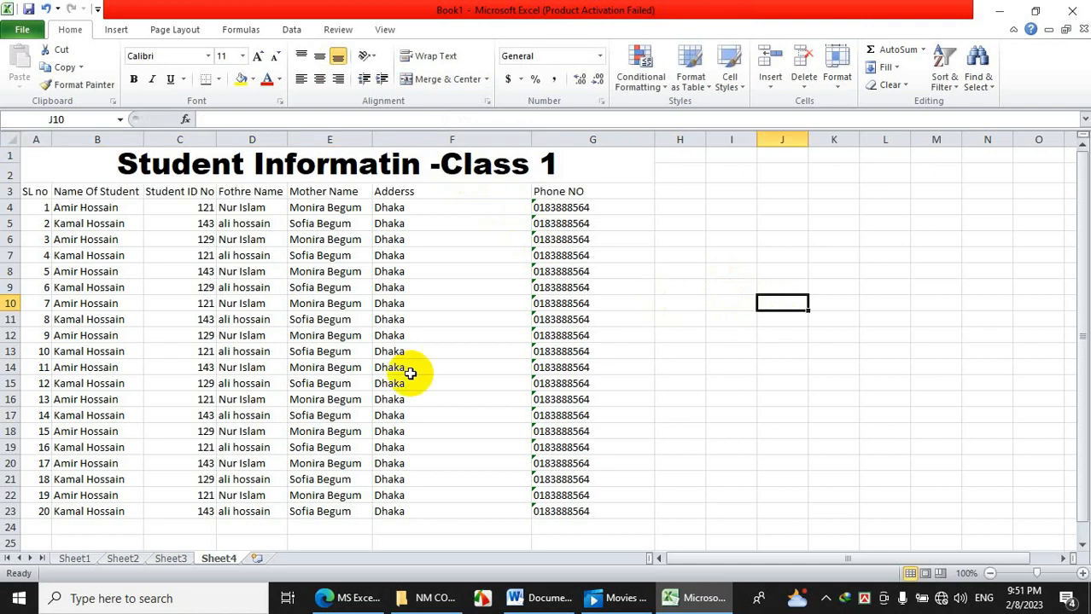
{"action": "left_click", "coordinate": [466, 320]}
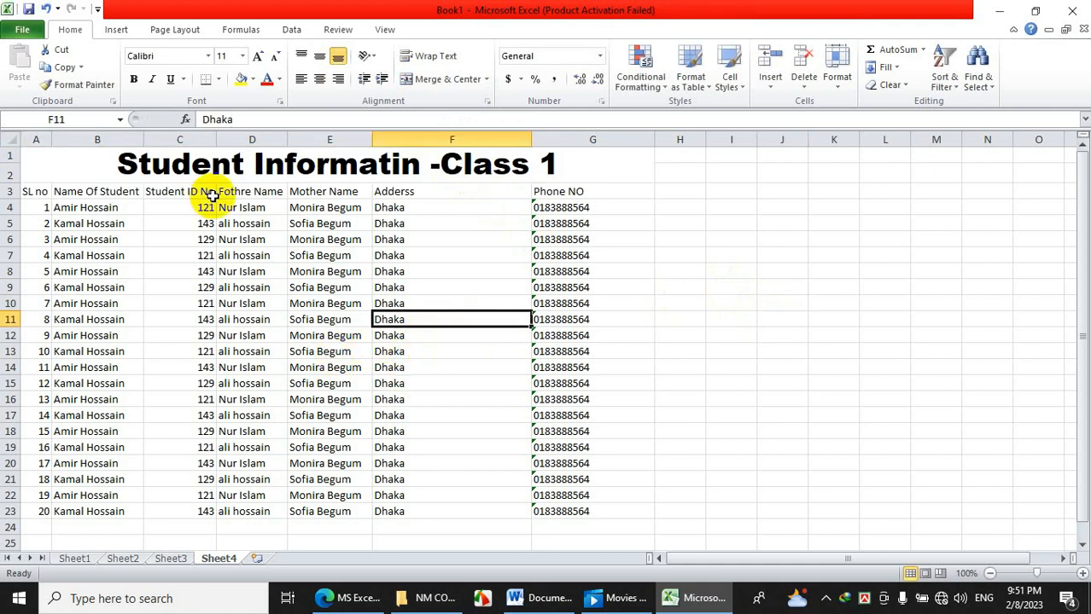
Start Save As and pick the Desktop as the save location.
{"action": "left_click", "coordinate": [26, 30]}
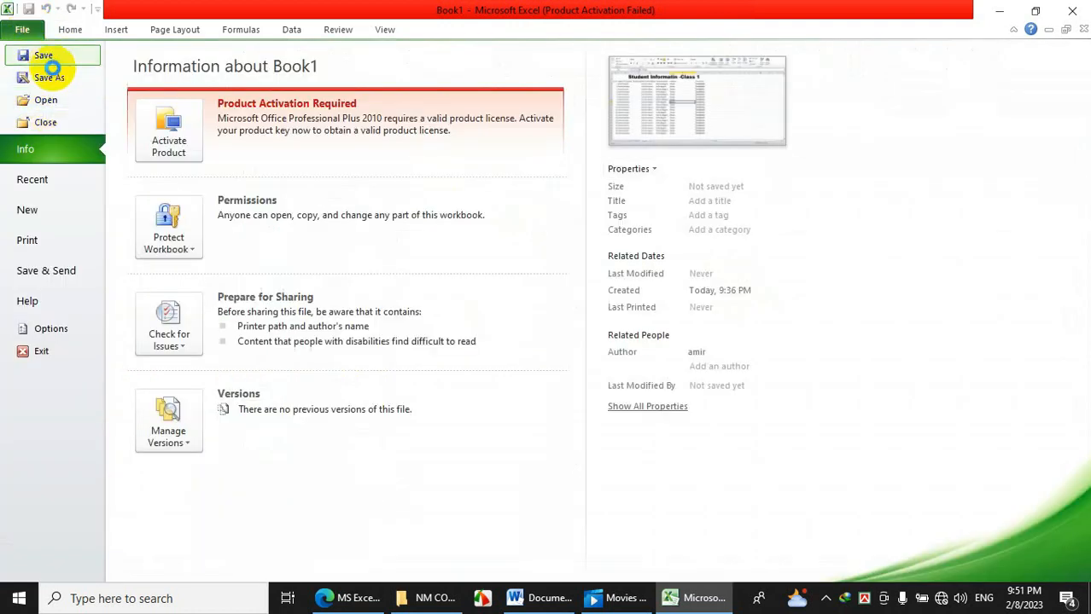
{"action": "left_click", "coordinate": [49, 60]}
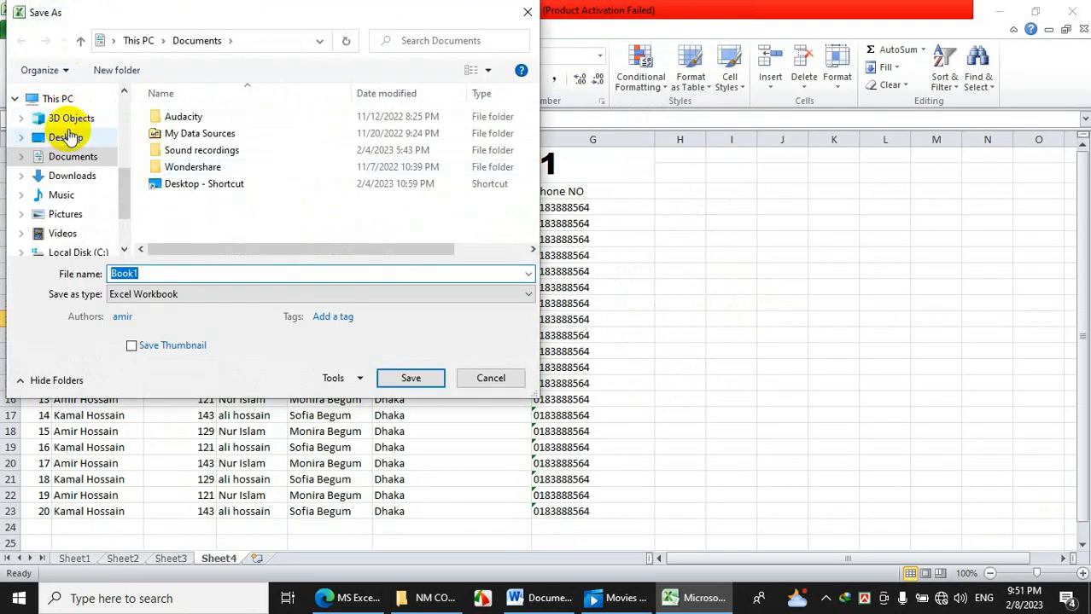
{"action": "left_click", "coordinate": [71, 145]}
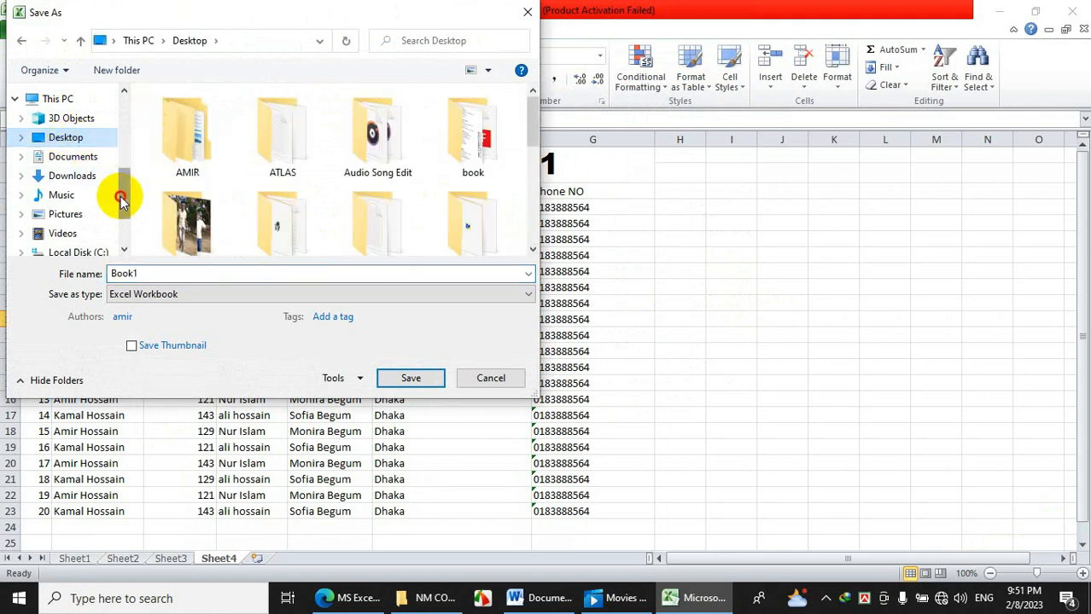
{"action": "double_click", "coordinate": [141, 274]}
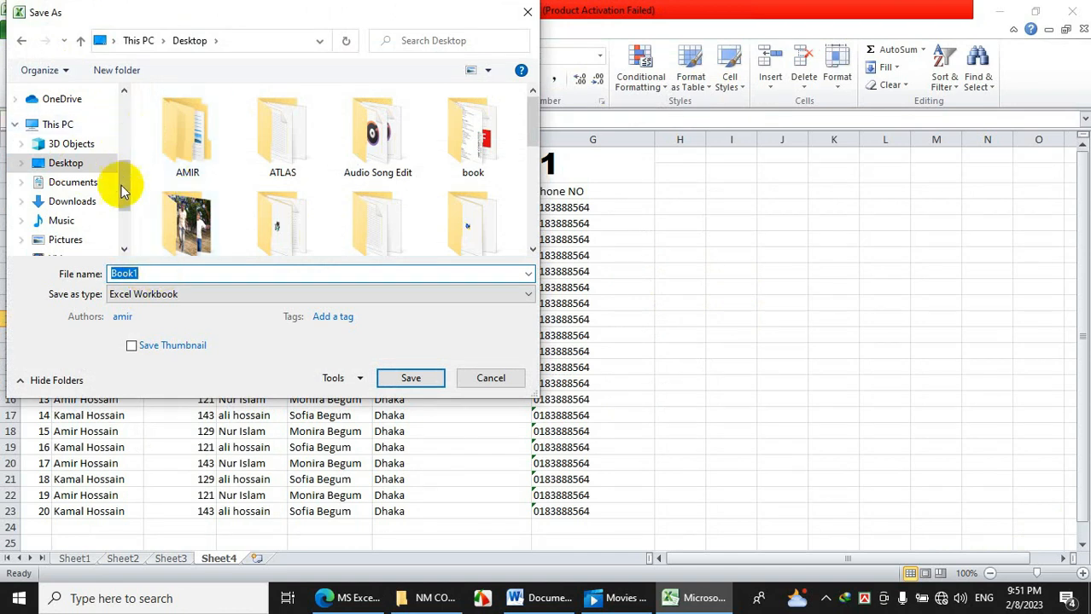
{"action": "left_click_drag", "start_coordinate": [122, 185], "coordinate": [125, 221]}
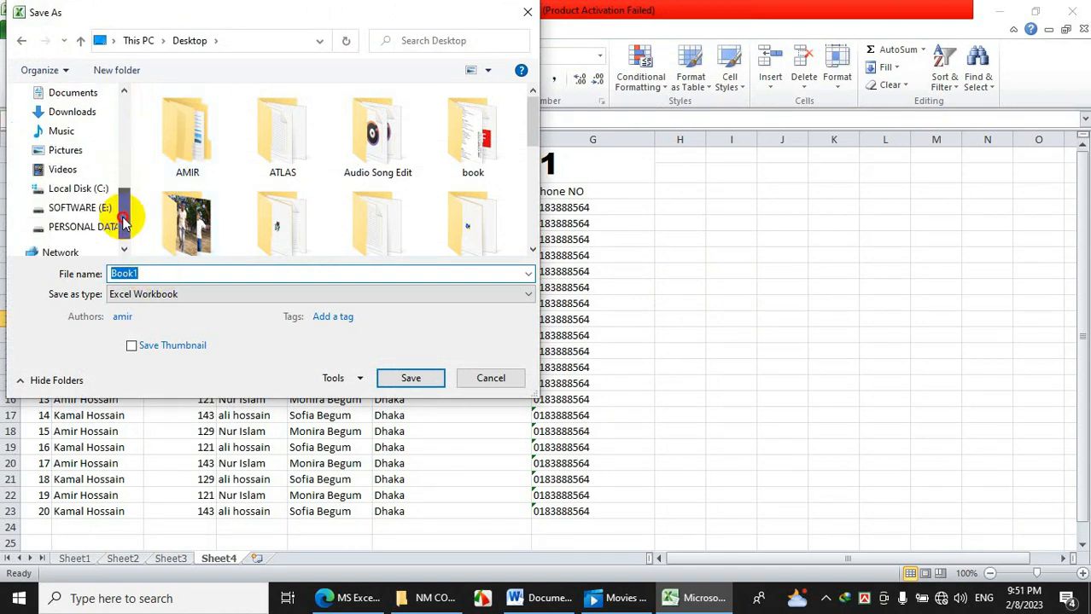
{"action": "left_click", "coordinate": [75, 210]}
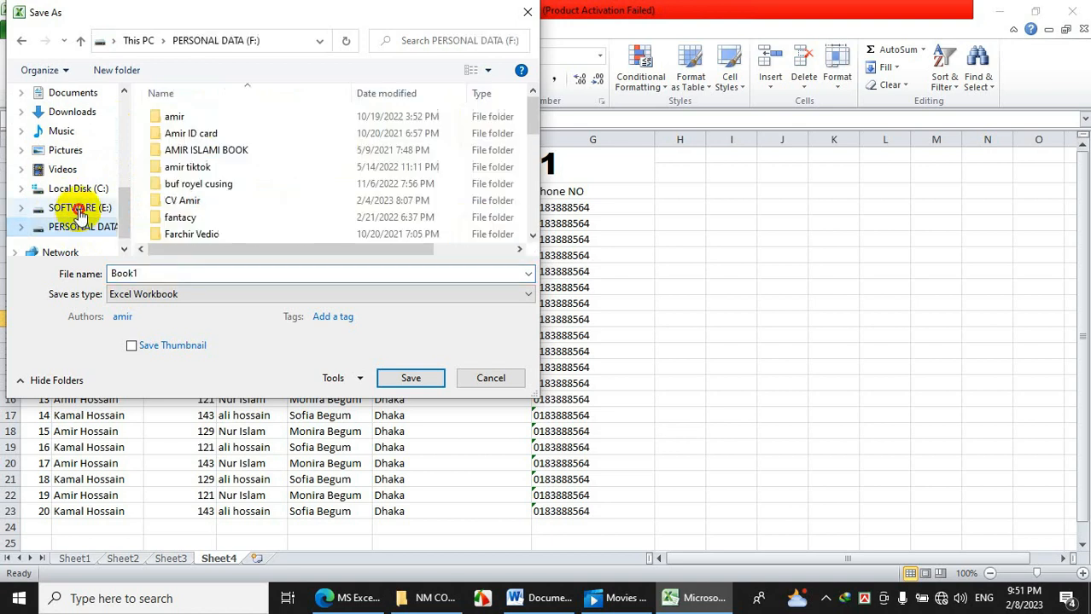
{"action": "left_click", "coordinate": [83, 231]}
{"action": "left_click", "coordinate": [84, 208]}
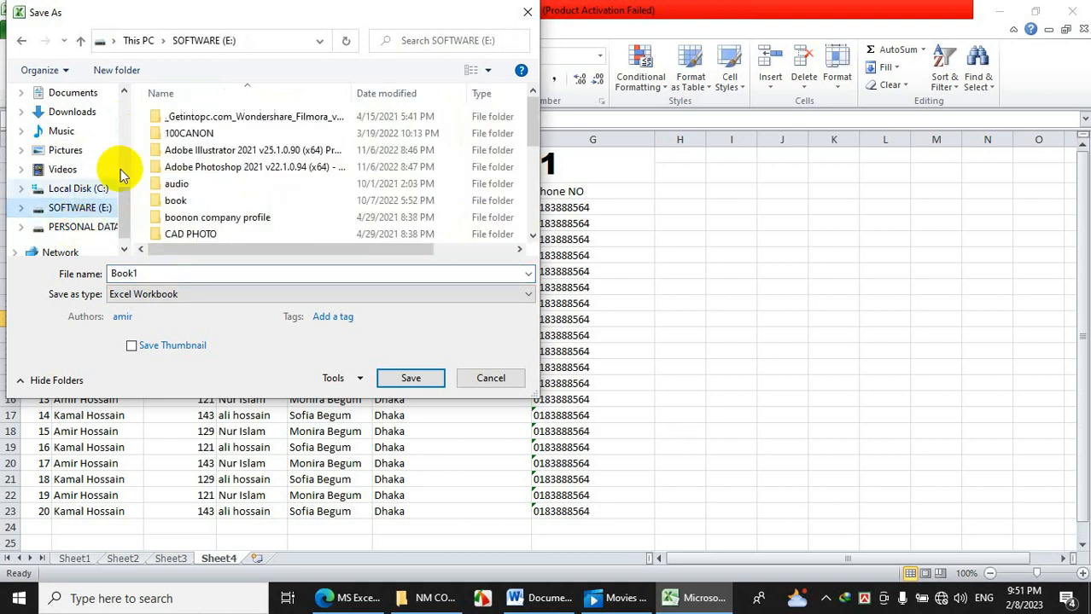
{"action": "left_click_drag", "start_coordinate": [124, 207], "coordinate": [117, 97]}
{"action": "left_click", "coordinate": [68, 126]}
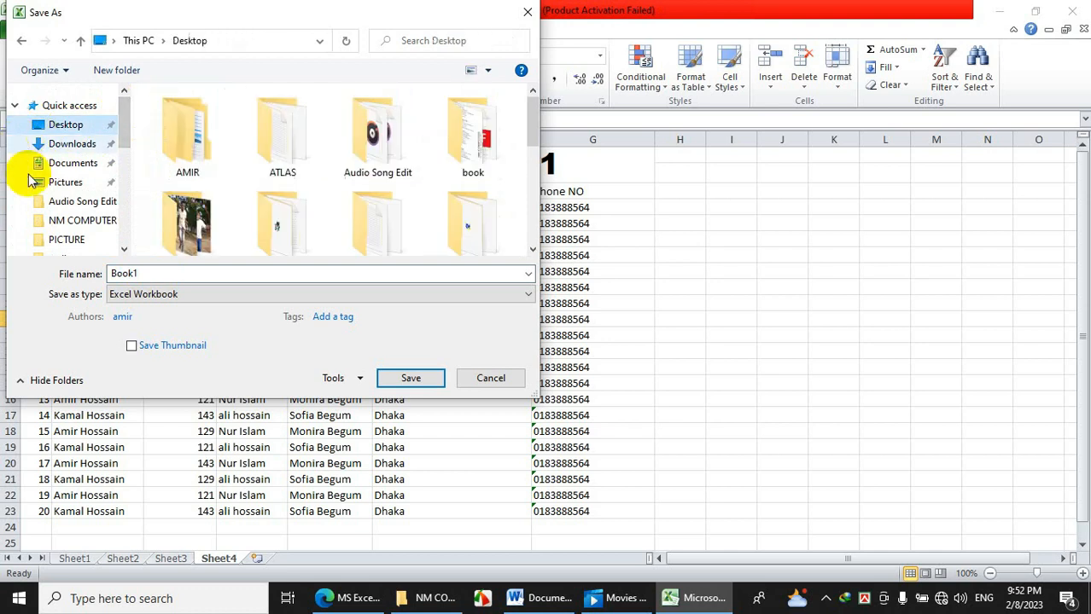
Name the workbook 'Student Informatin class one' and save it.
{"action": "double_click", "coordinate": [159, 273]}
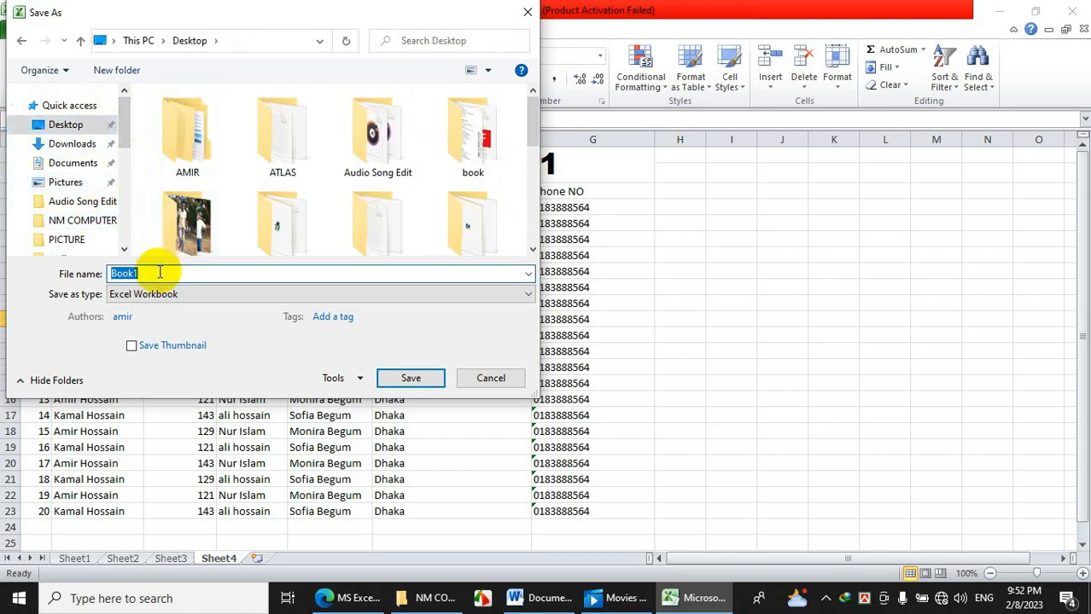
{"action": "type", "text": "S"}
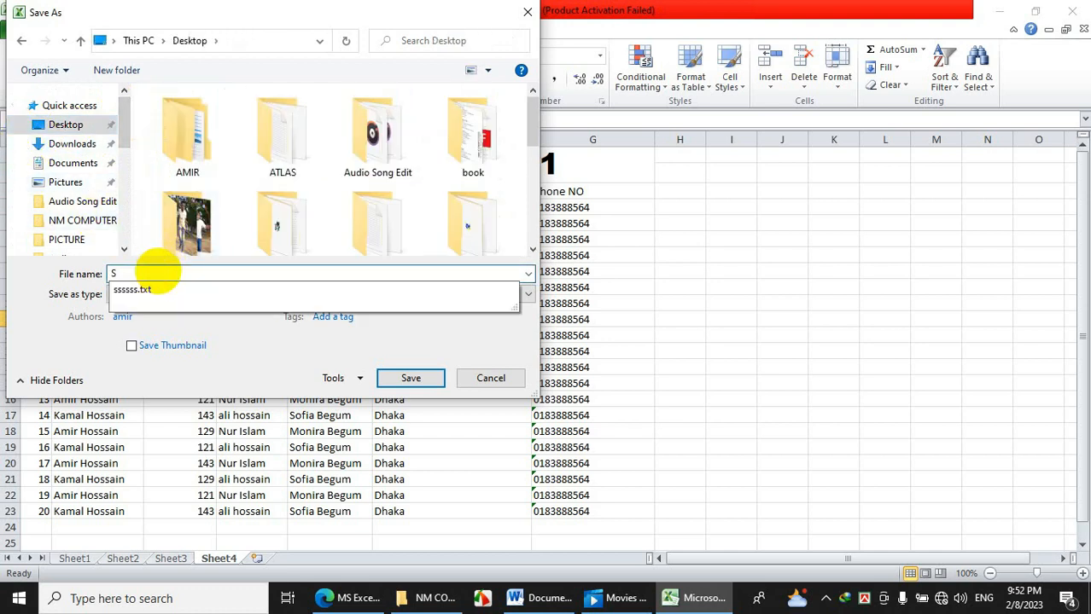
{"action": "type", "text": "tudent Informatin class one"}
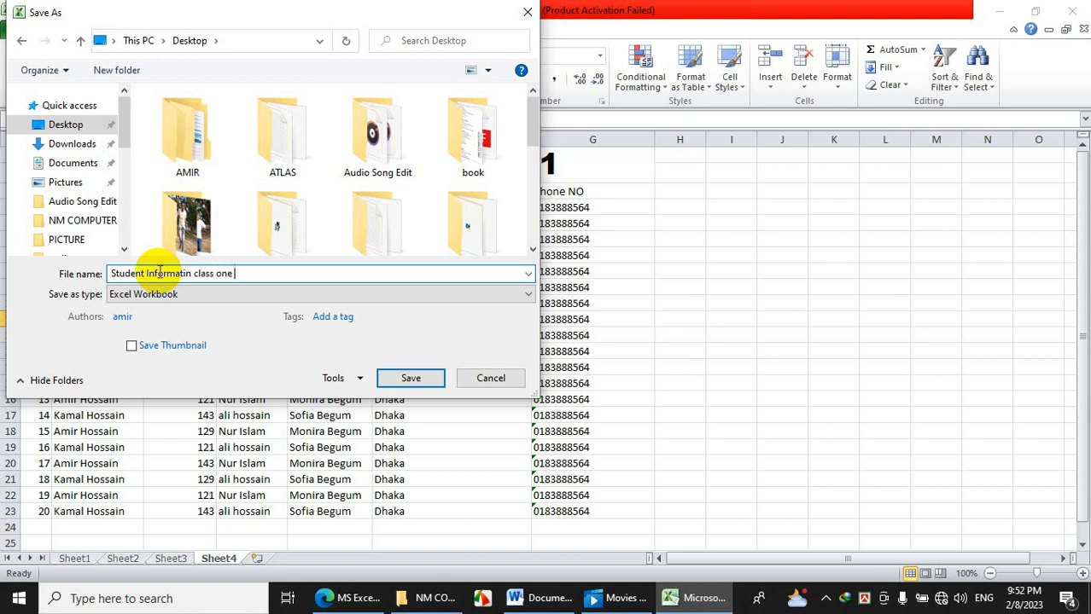
{"action": "left_click", "coordinate": [413, 380]}
Close Excel and reopen Student Informatin class one from the Desktop, dismissing the Activation Wizard.
{"action": "left_click", "coordinate": [448, 350]}
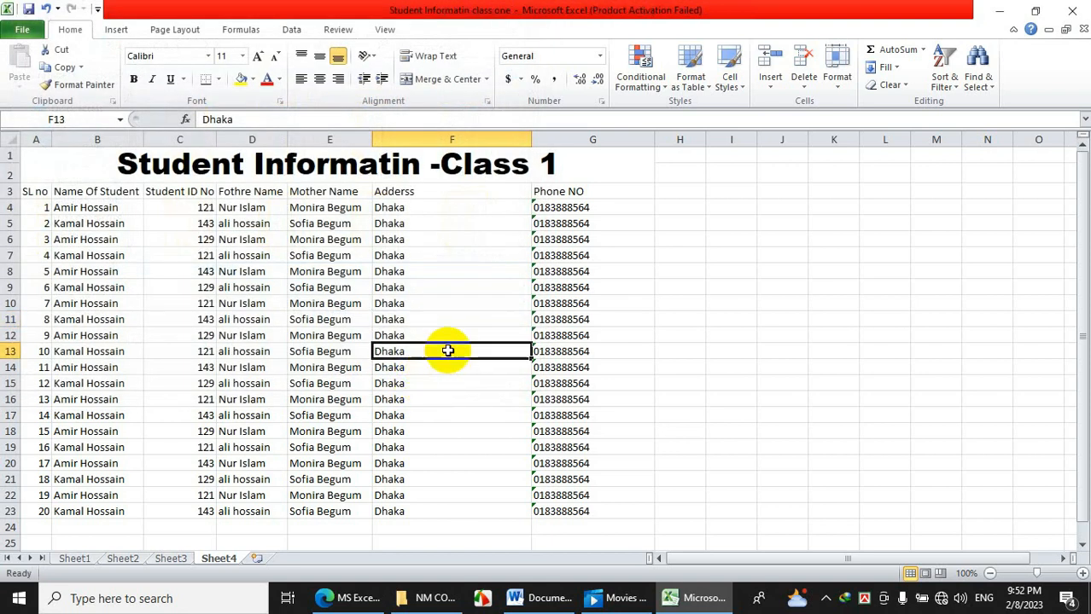
{"action": "left_click", "coordinate": [997, 10]}
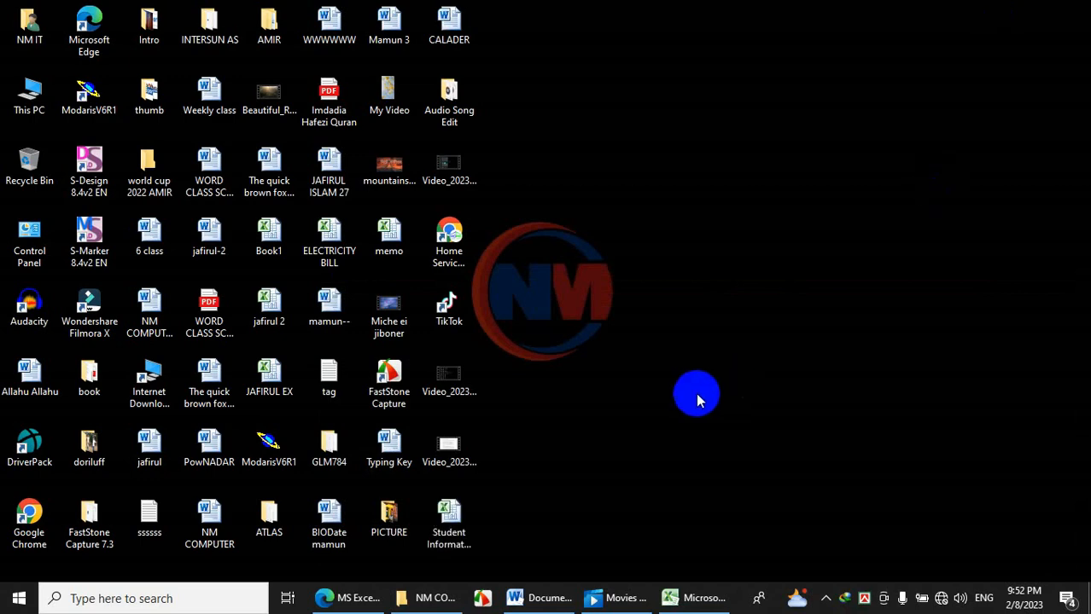
{"action": "left_click", "coordinate": [693, 598]}
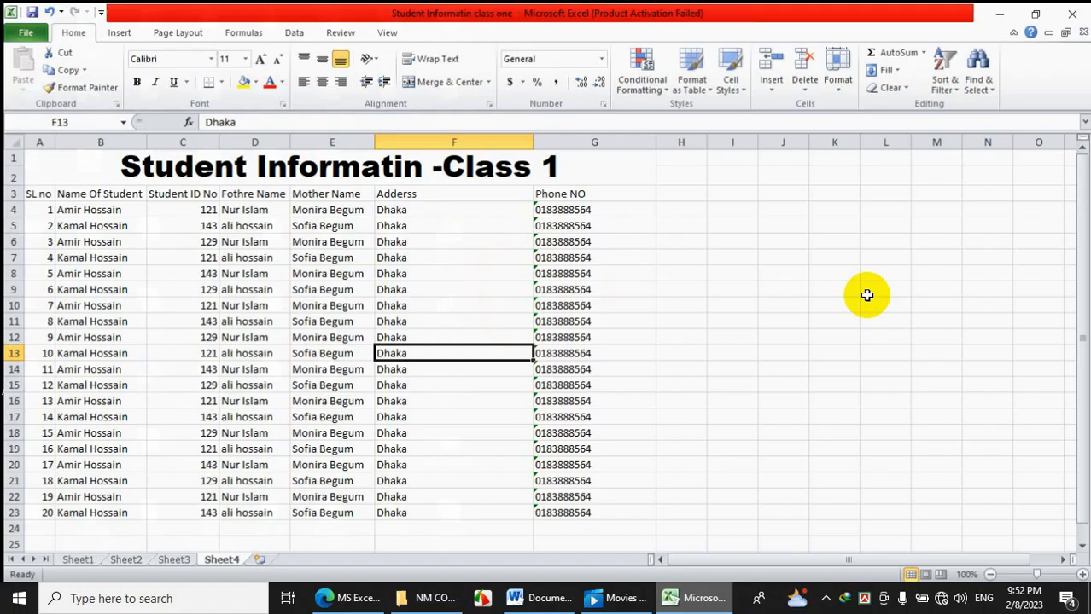
{"action": "left_click", "coordinate": [1071, 10]}
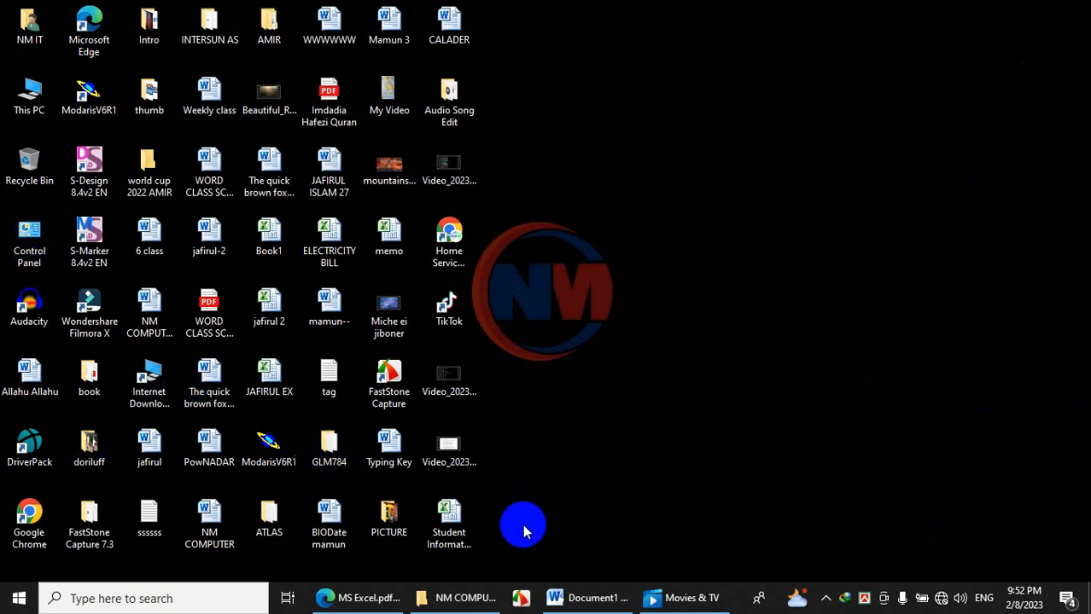
{"action": "double_click", "coordinate": [457, 532]}
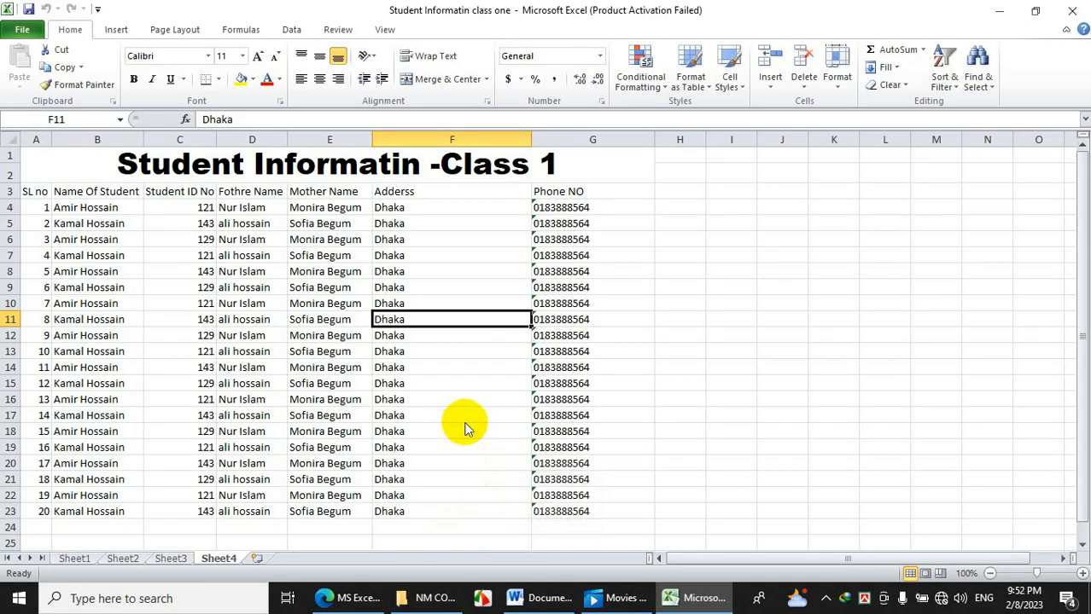
{"action": "left_click", "coordinate": [708, 450]}
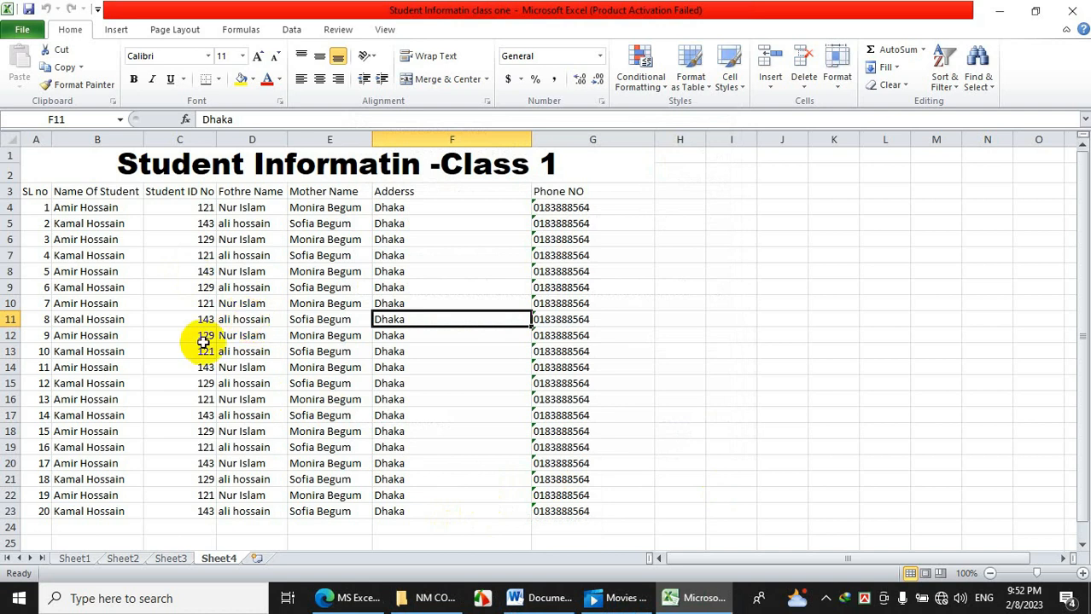
Check row 14's name, ID, father's name, mother's name, address and phone cells.
{"action": "left_click", "coordinate": [68, 365]}
{"action": "left_click", "coordinate": [205, 367]}
{"action": "left_click", "coordinate": [251, 368]}
{"action": "left_click", "coordinate": [317, 367]}
{"action": "left_click", "coordinate": [435, 368]}
{"action": "left_click", "coordinate": [576, 368]}
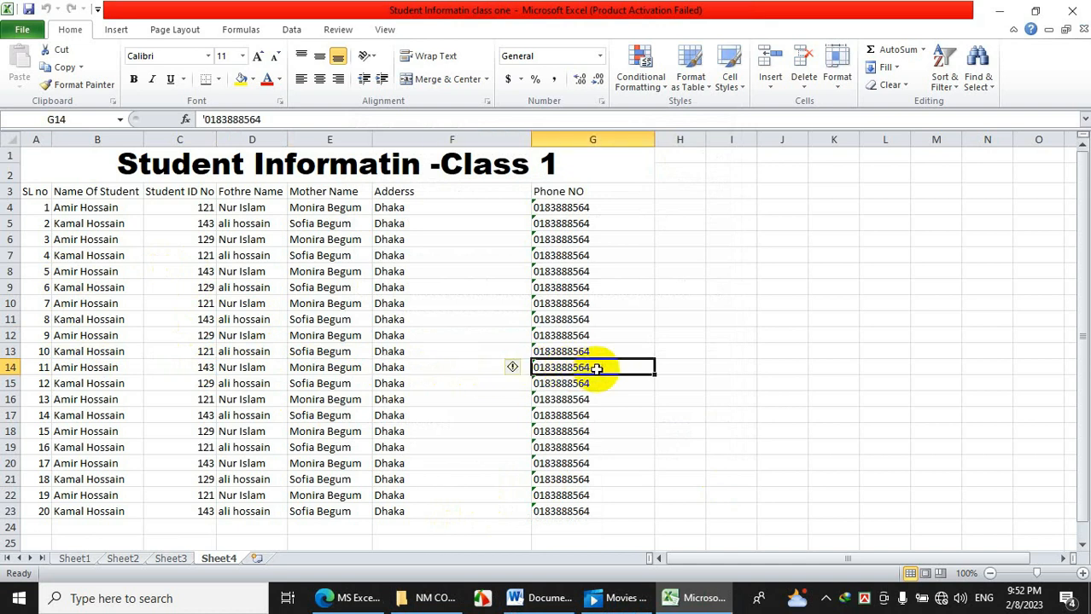